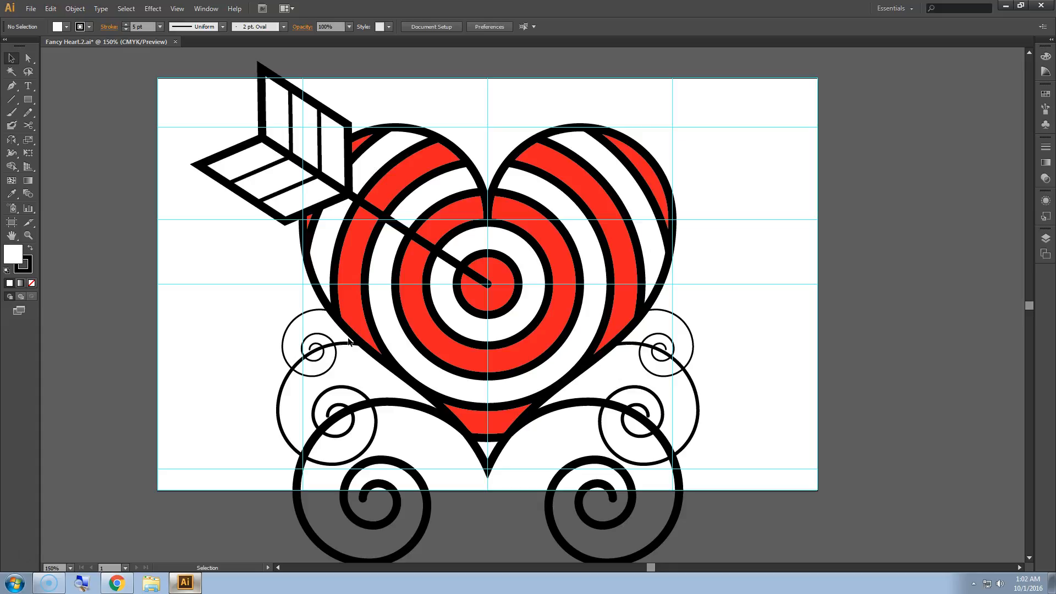
Switch to Chrome, open All guides.ai from the Fancy Heart (.ai) assignment in a new window, and download it.
{"action": "left_click", "coordinate": [116, 583]}
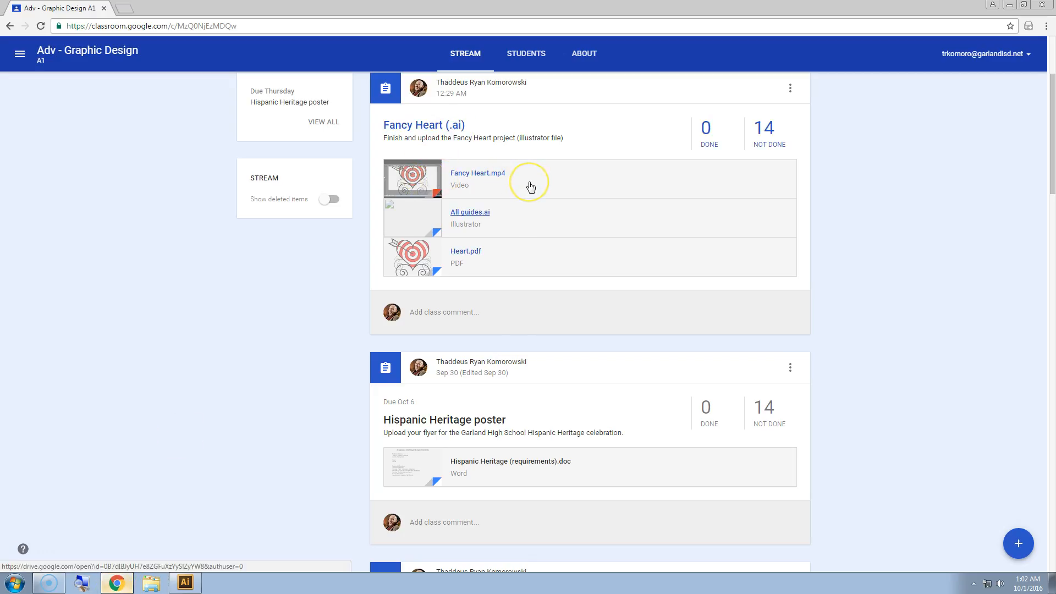
{"action": "left_click", "coordinate": [413, 224]}
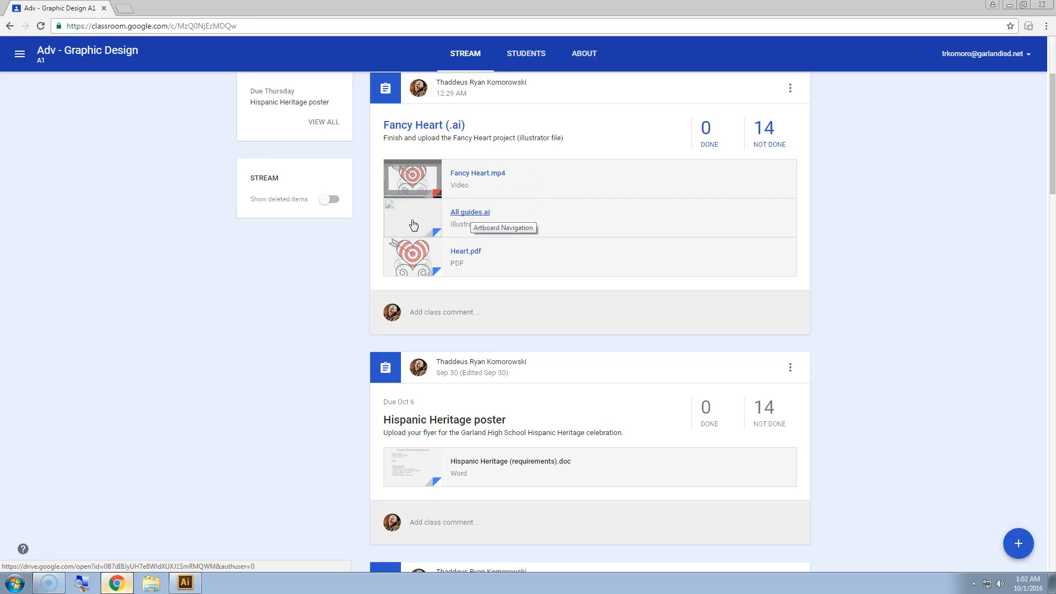
{"action": "left_click", "coordinate": [412, 223]}
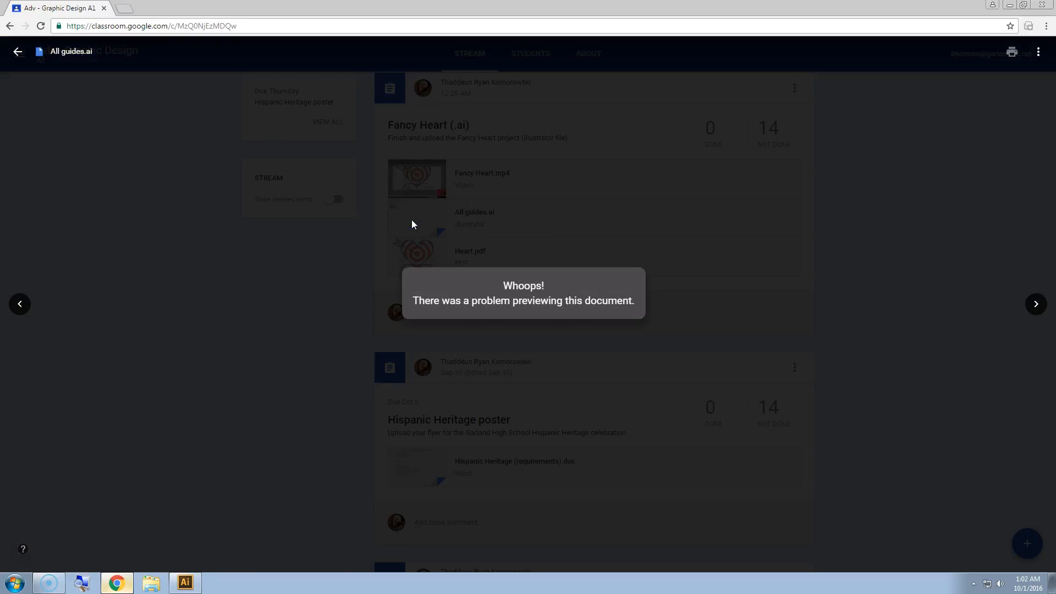
{"action": "left_click", "coordinate": [1037, 51]}
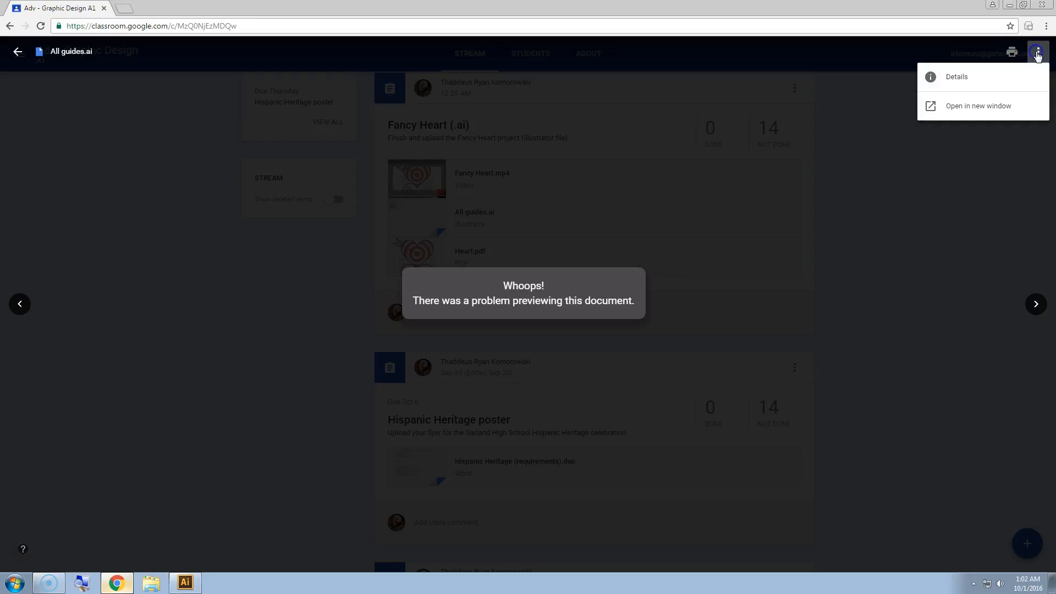
{"action": "left_click", "coordinate": [999, 108]}
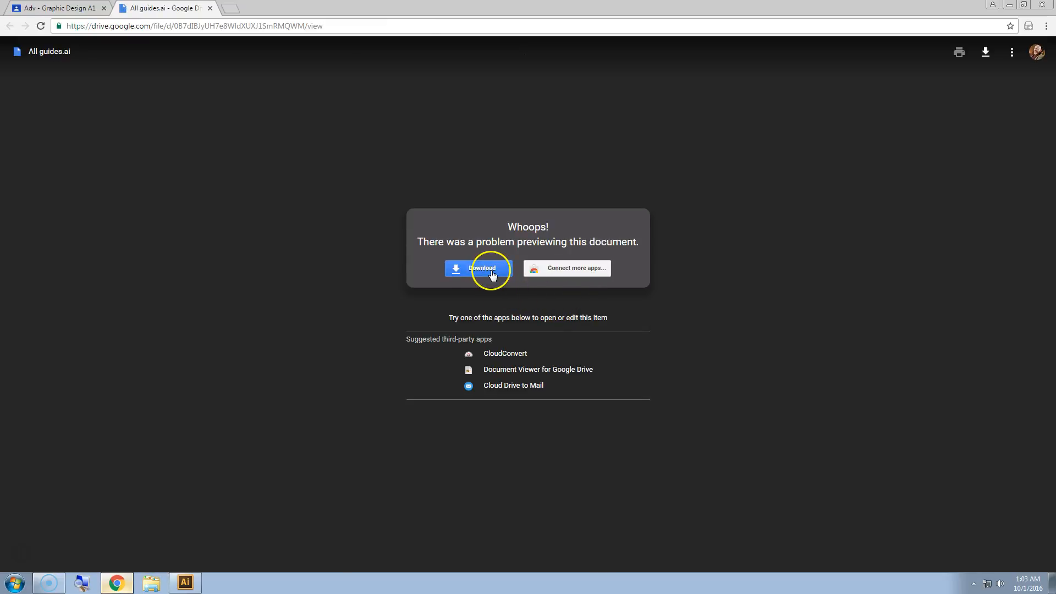
{"action": "left_click", "coordinate": [493, 274]}
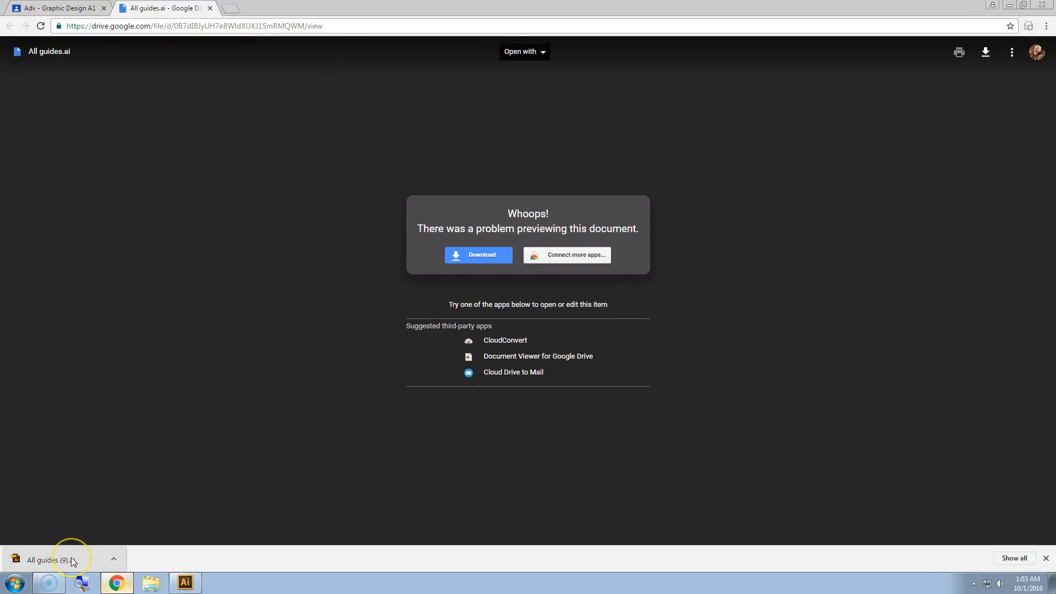
Open the downloaded All guides file in Illustrator, maximize the window, and fit the artboard to it.
{"action": "left_click", "coordinate": [72, 560]}
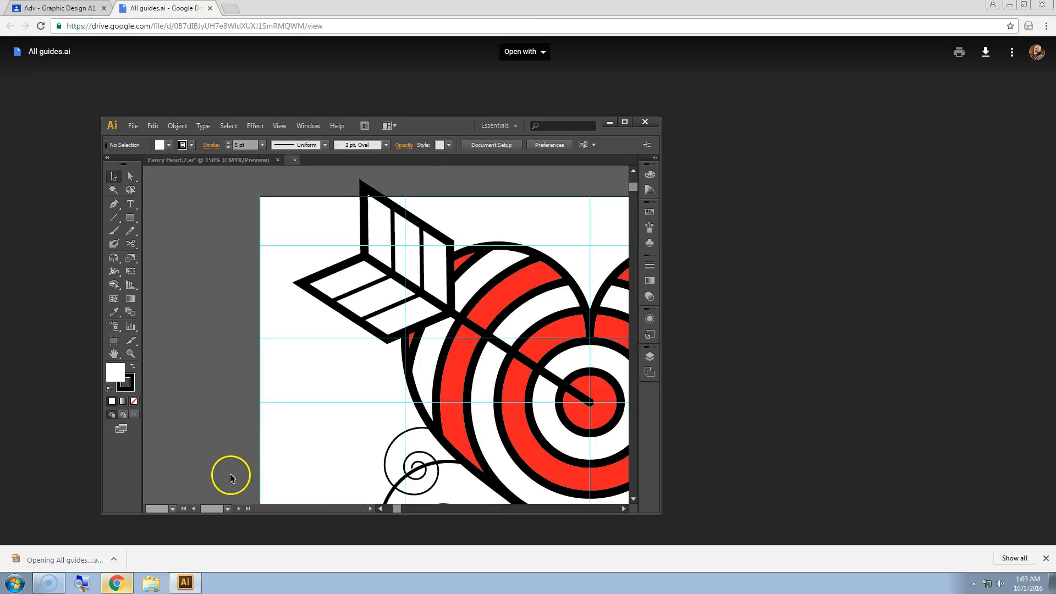
{"action": "left_click", "coordinate": [625, 122]}
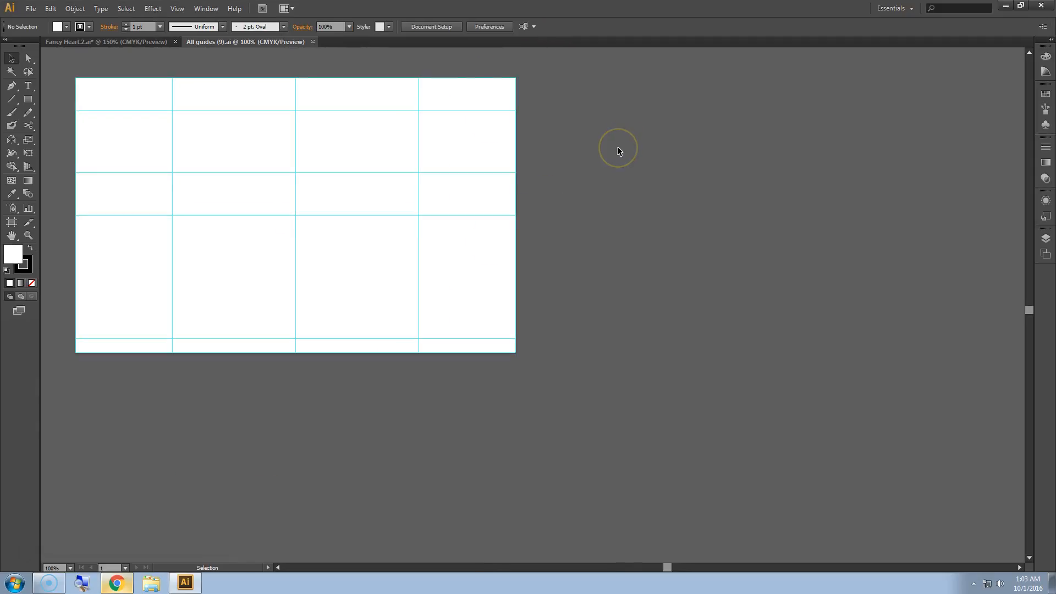
{"action": "key", "text": "ctrl+0"}
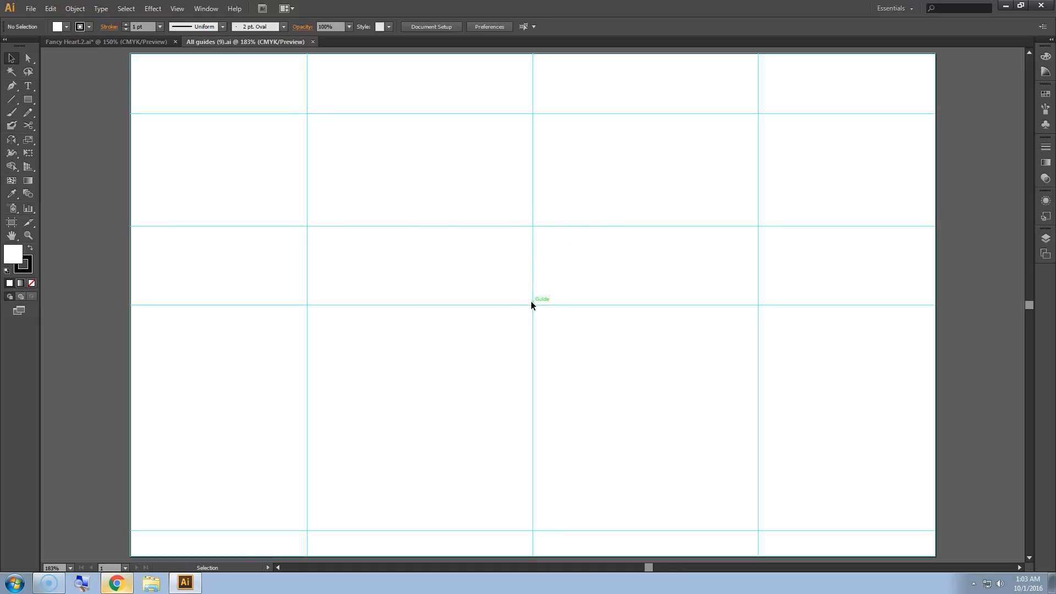
{"action": "left_click", "coordinate": [178, 9]}
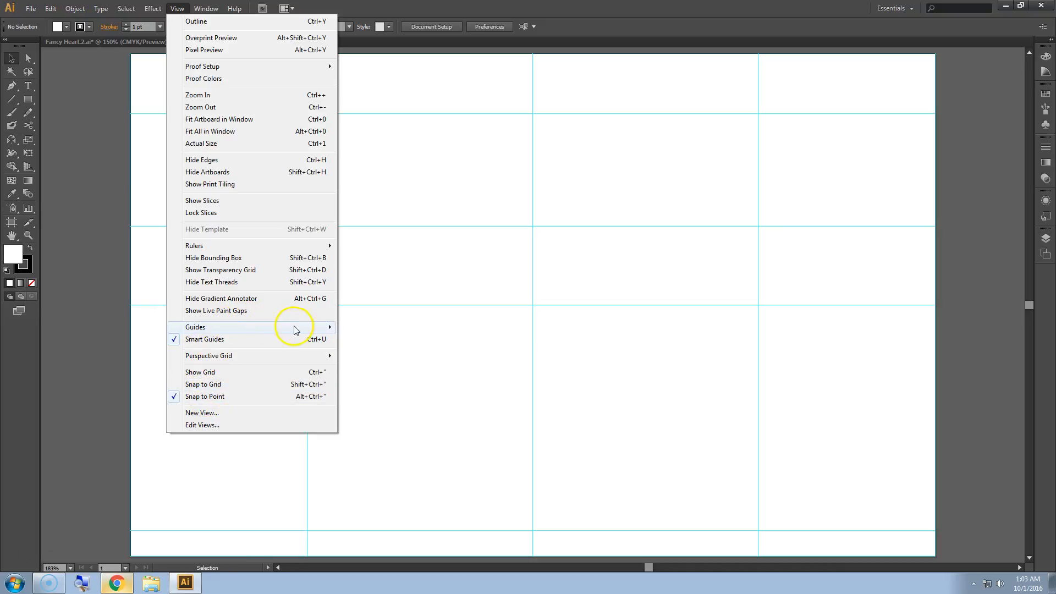
{"action": "mouse_move", "coordinate": [295, 329]}
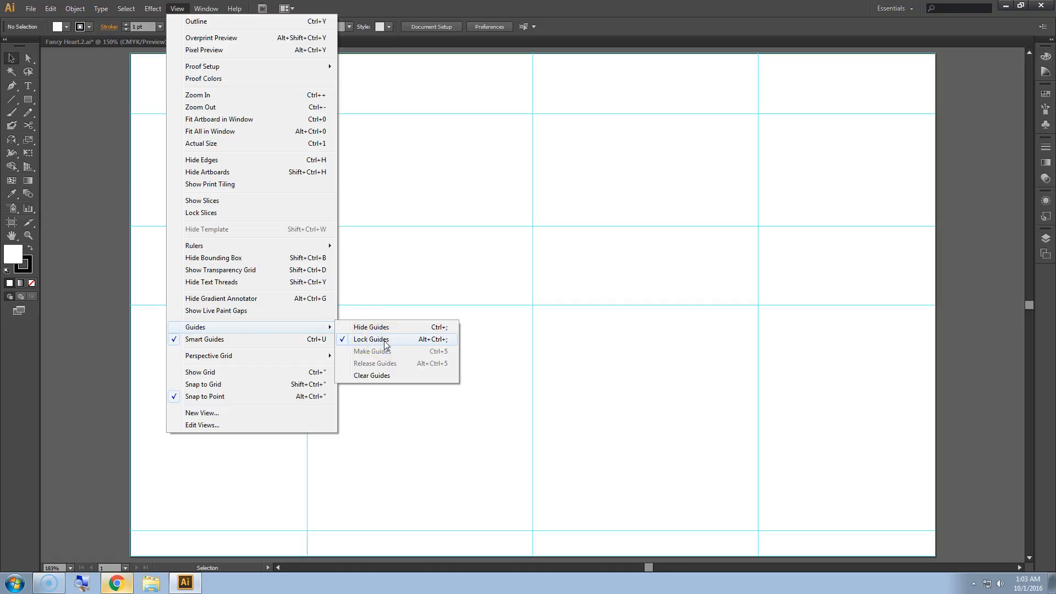
{"action": "left_click", "coordinate": [177, 9]}
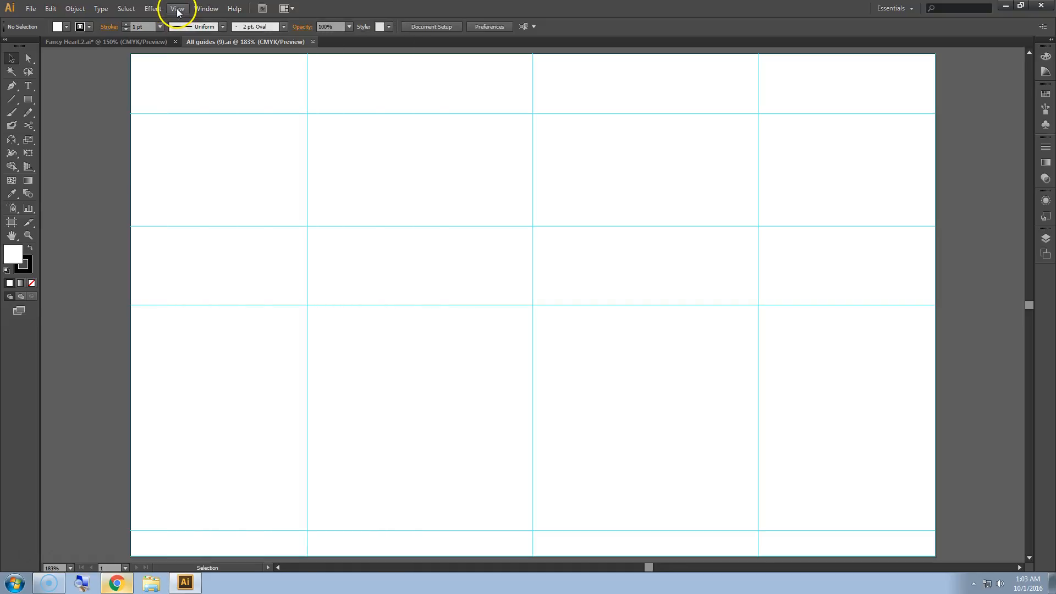
{"action": "left_click", "coordinate": [12, 100]}
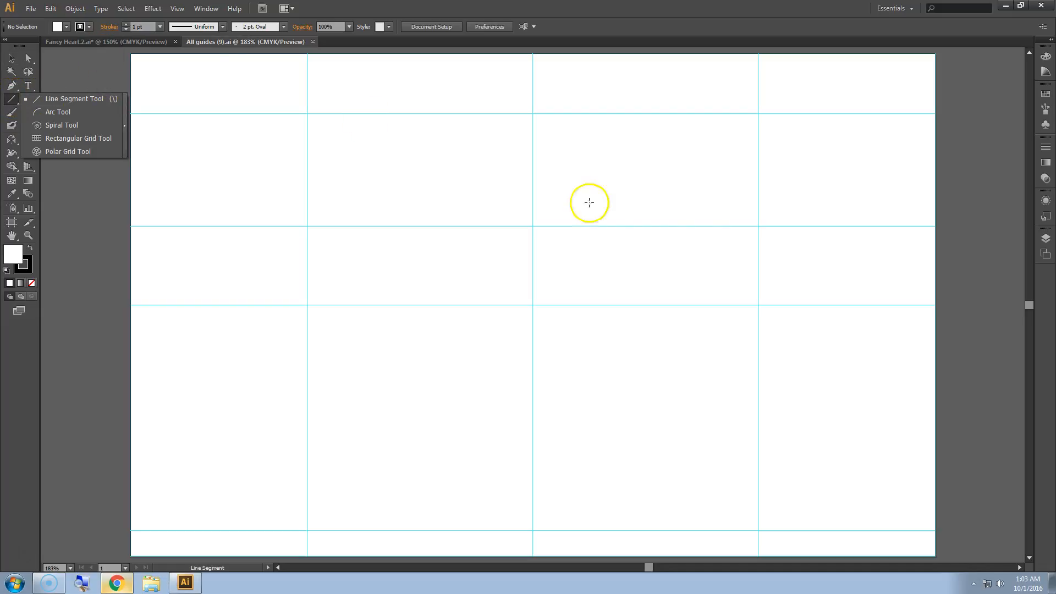
Set the layer list's row size to Medium in the Layers Panel Options.
{"action": "left_click", "coordinate": [1046, 238]}
{"action": "left_click", "coordinate": [1011, 247]}
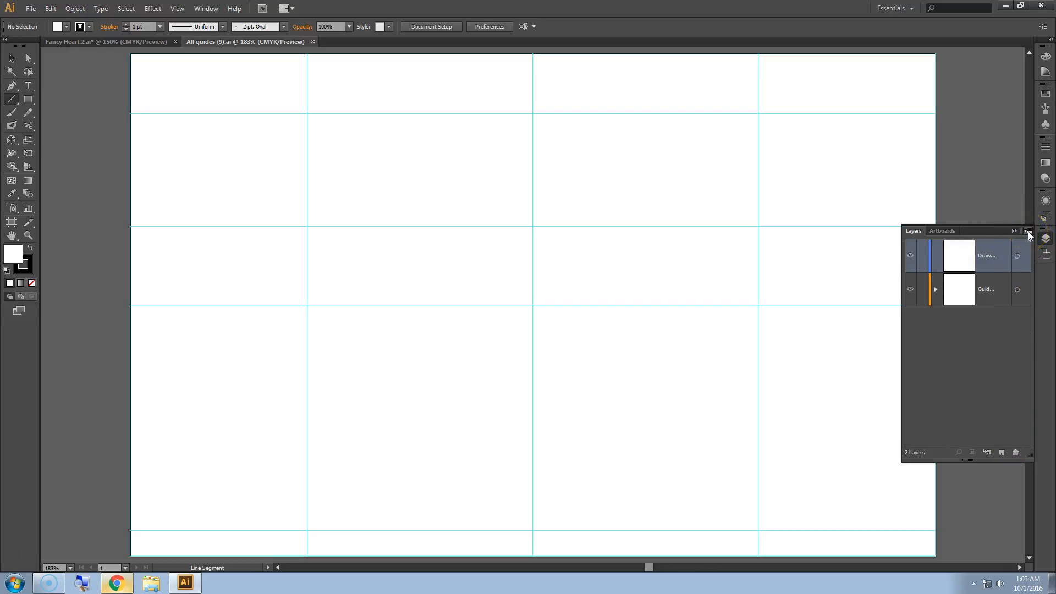
{"action": "left_click", "coordinate": [1028, 232]}
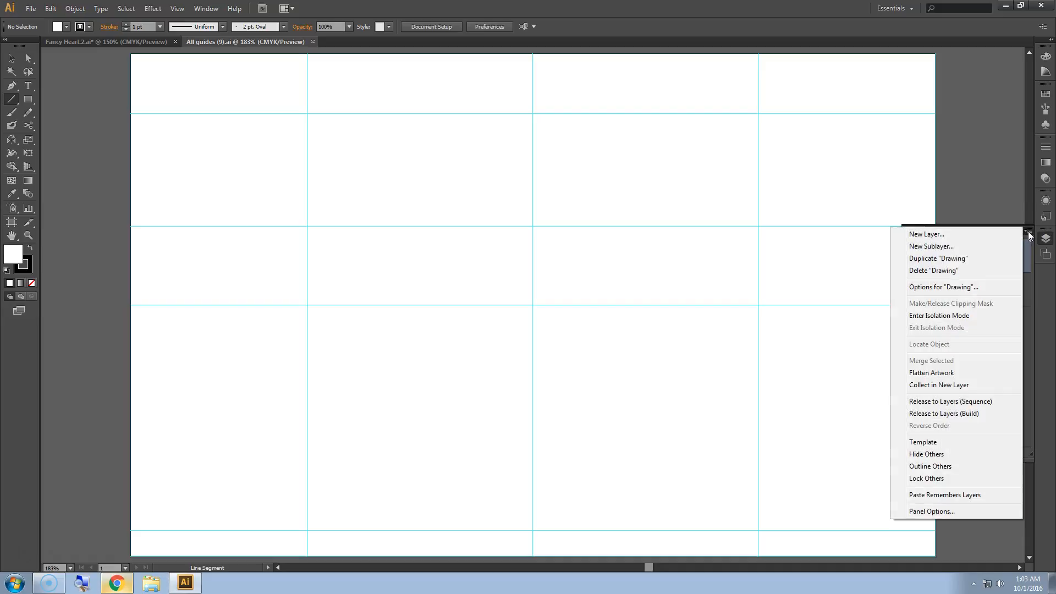
{"action": "left_click", "coordinate": [950, 512]}
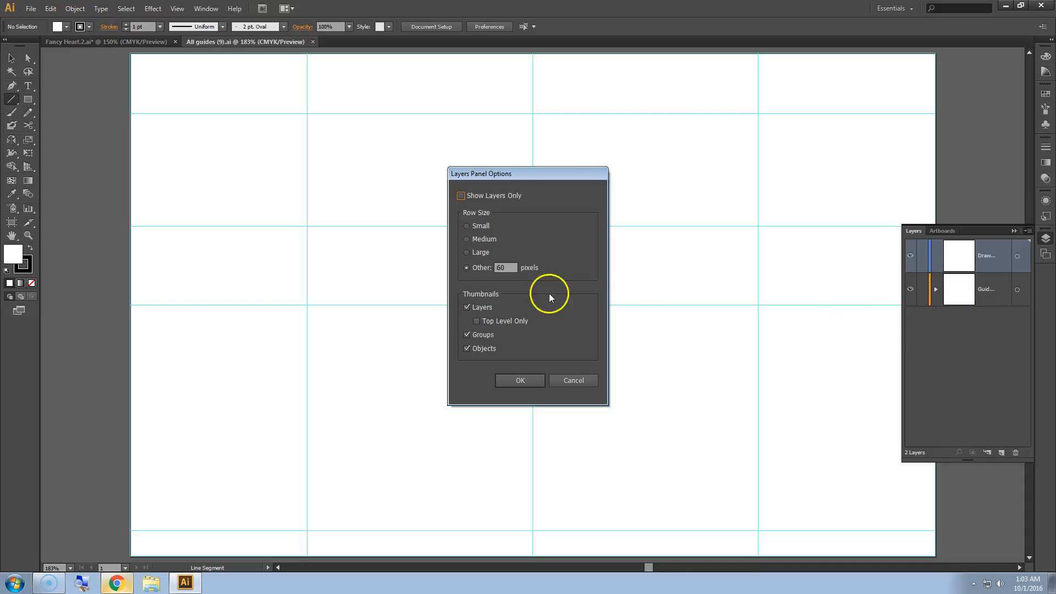
{"action": "left_click", "coordinate": [468, 238]}
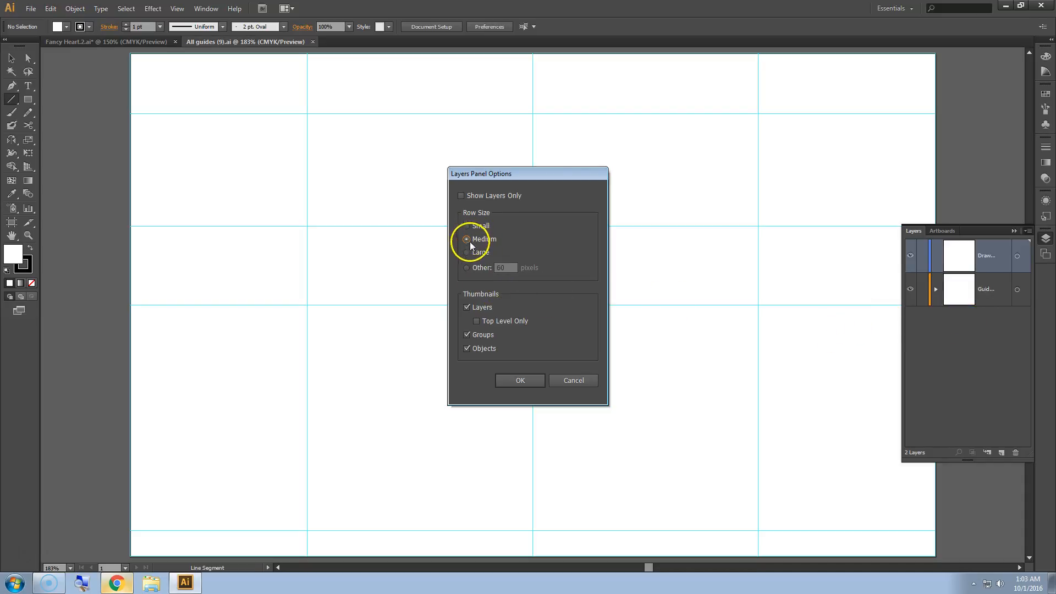
{"action": "left_click", "coordinate": [519, 379]}
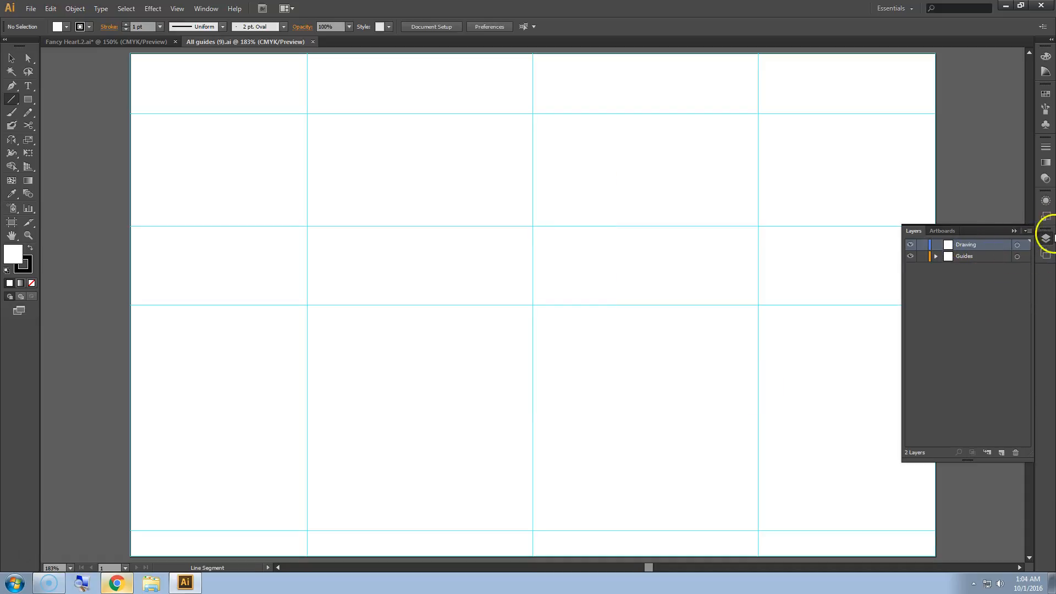
{"action": "left_click", "coordinate": [1046, 238]}
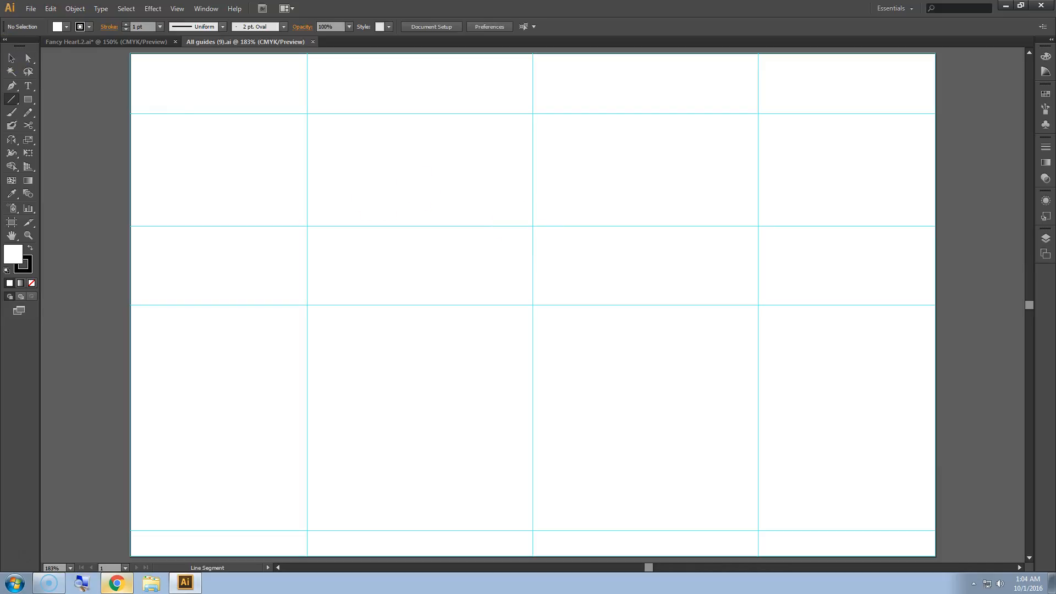
With the Arc tool, outline the heart's left half on the guides: two 112 by 112 pt upper arcs and a 224 by 302 pt lower arc.
{"action": "left_click", "coordinate": [13, 101]}
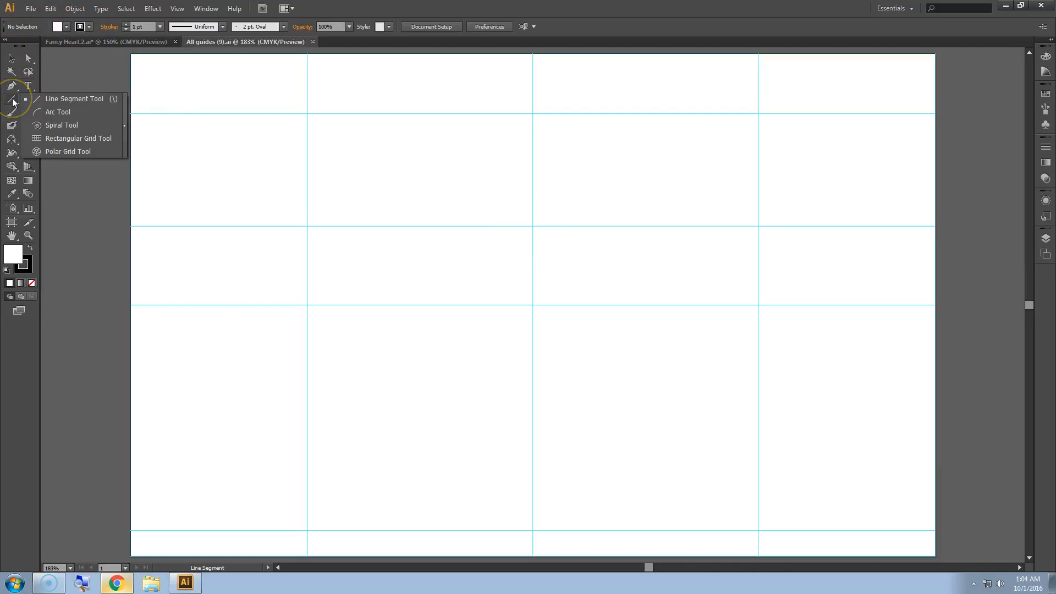
{"action": "left_click", "coordinate": [65, 124]}
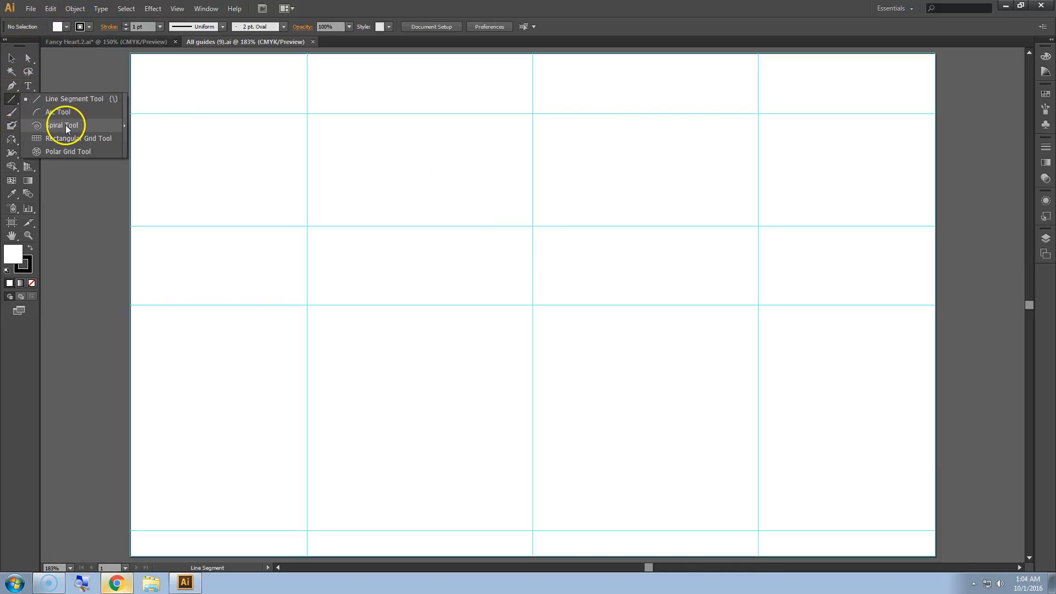
{"action": "left_click", "coordinate": [65, 112]}
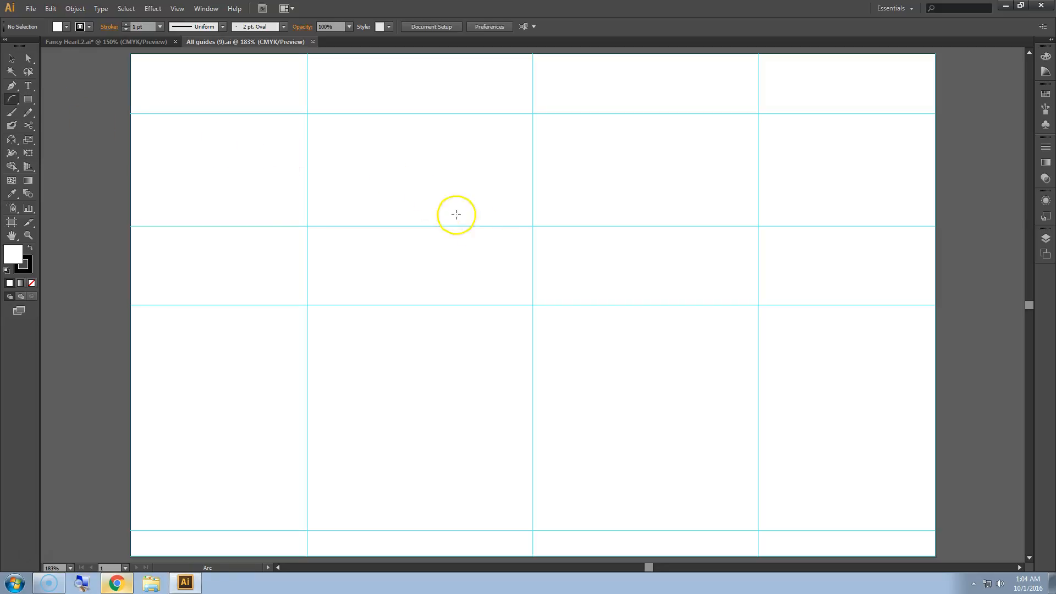
{"action": "left_click_drag", "start_coordinate": [533, 225], "coordinate": [423, 112]}
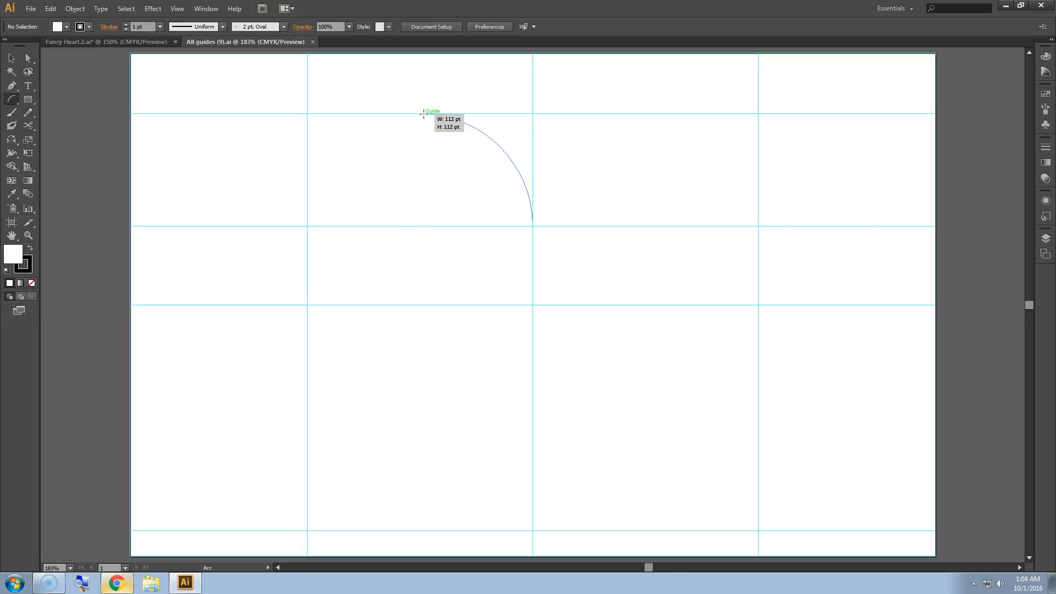
{"action": "left_click_drag", "start_coordinate": [423, 114], "coordinate": [424, 114]}
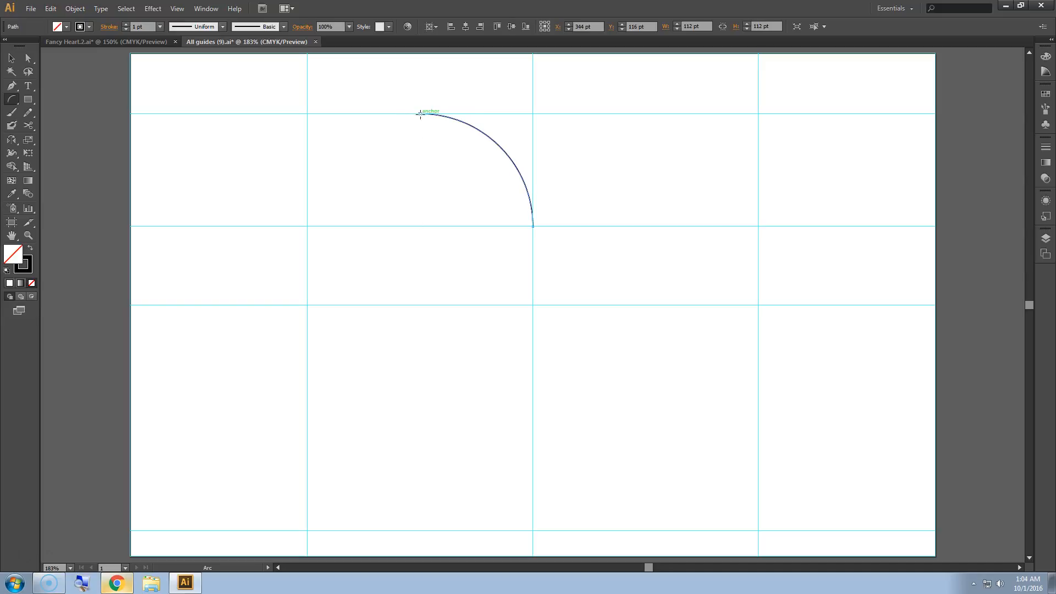
{"action": "left_click_drag", "start_coordinate": [420, 114], "coordinate": [532, 530]}
Reshape the lower arc by swinging its bottom anchor's handle upward, so the curve tapers inward to the heart's bottom point.
{"action": "left_click", "coordinate": [28, 58]}
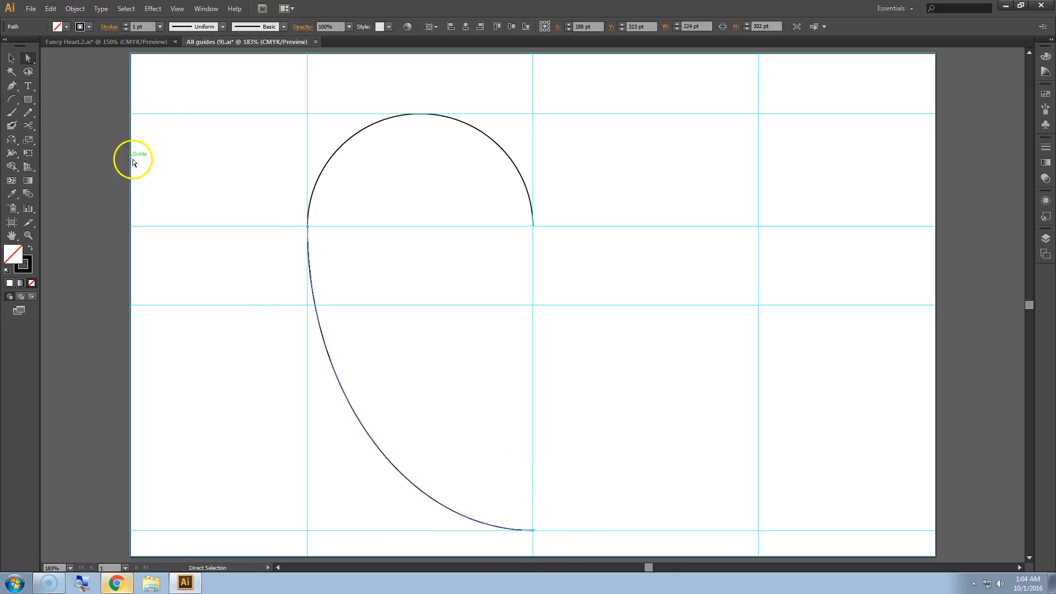
{"action": "left_click", "coordinate": [533, 532]}
{"action": "left_click_drag", "start_coordinate": [408, 532], "coordinate": [466, 392]}
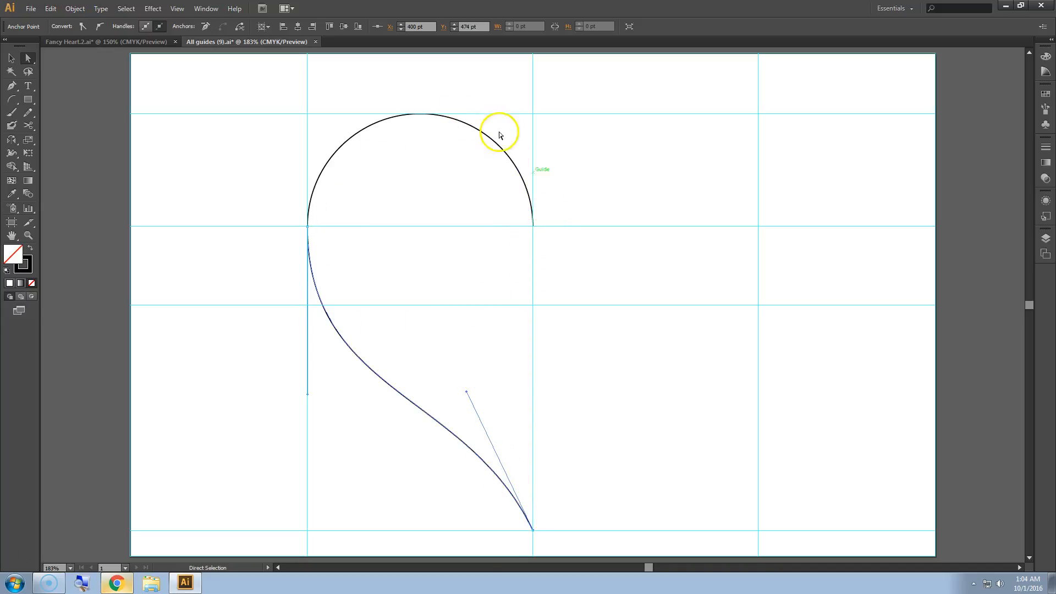
Join the three arcs of the heart's left half into one path.
{"action": "left_click", "coordinate": [12, 59]}
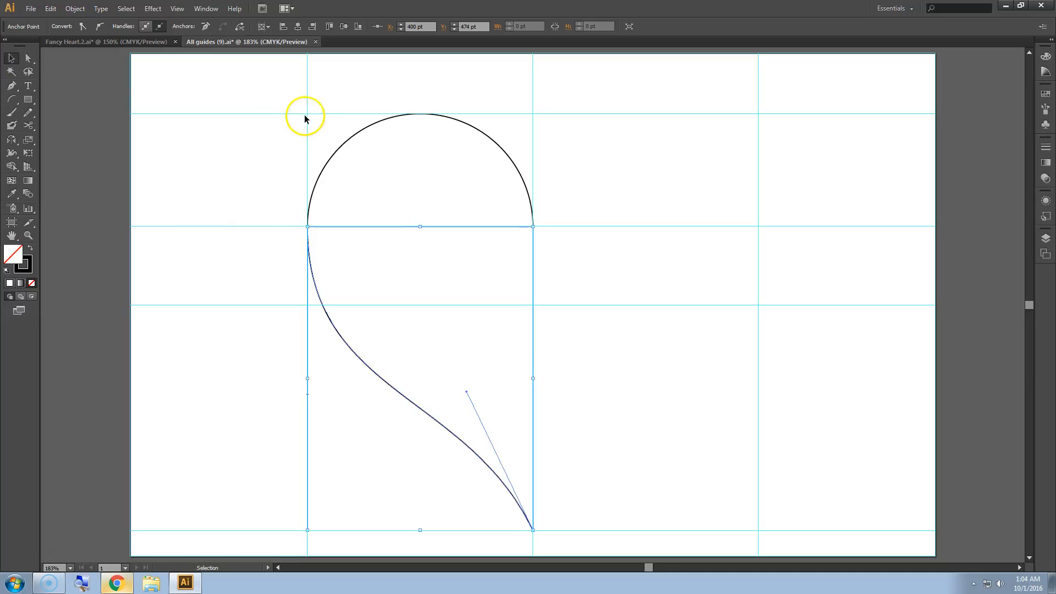
{"action": "left_click_drag", "start_coordinate": [339, 144], "coordinate": [296, 124]}
{"action": "key", "text": "ctrl+z"}
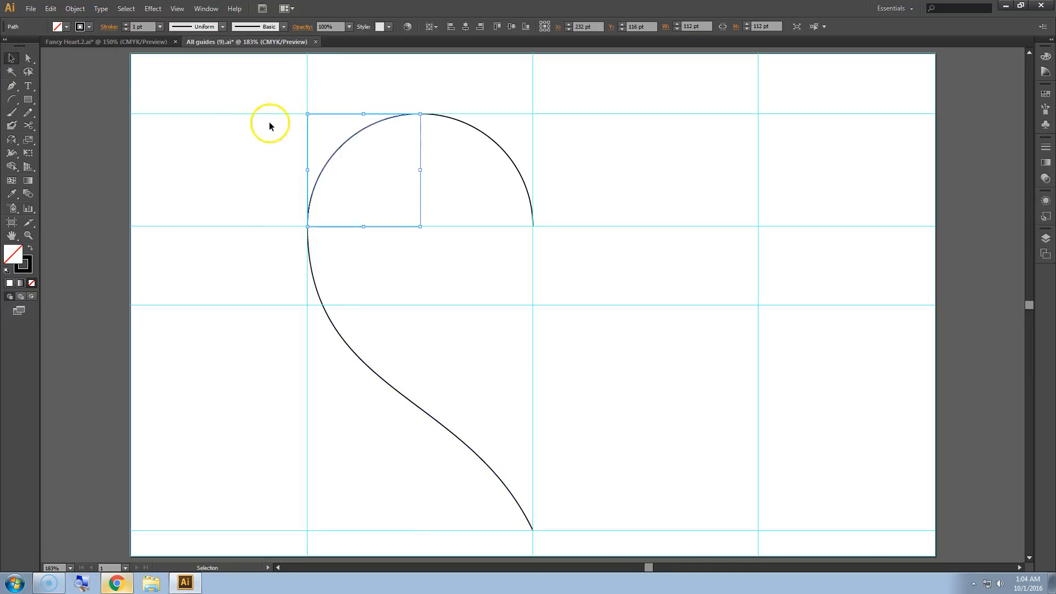
{"action": "left_click_drag", "start_coordinate": [251, 86], "coordinate": [596, 549]}
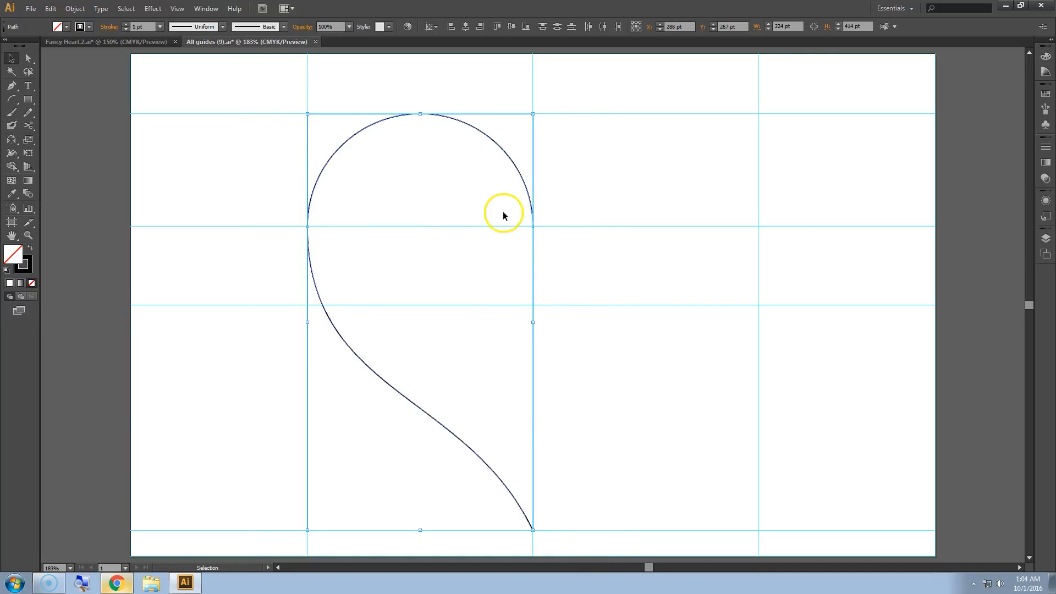
{"action": "right_click", "coordinate": [522, 177]}
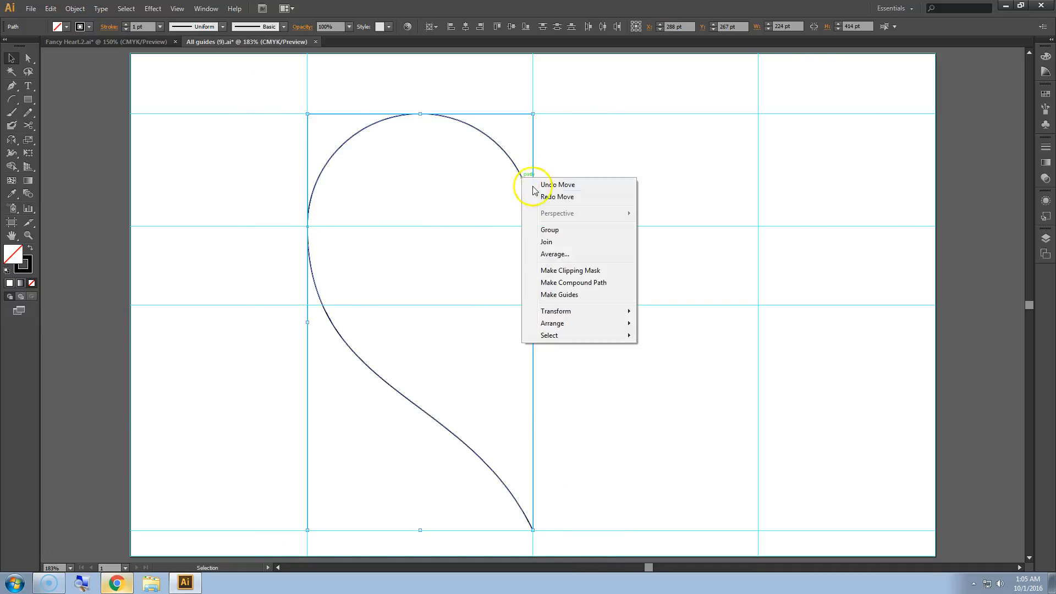
{"action": "left_click", "coordinate": [553, 242]}
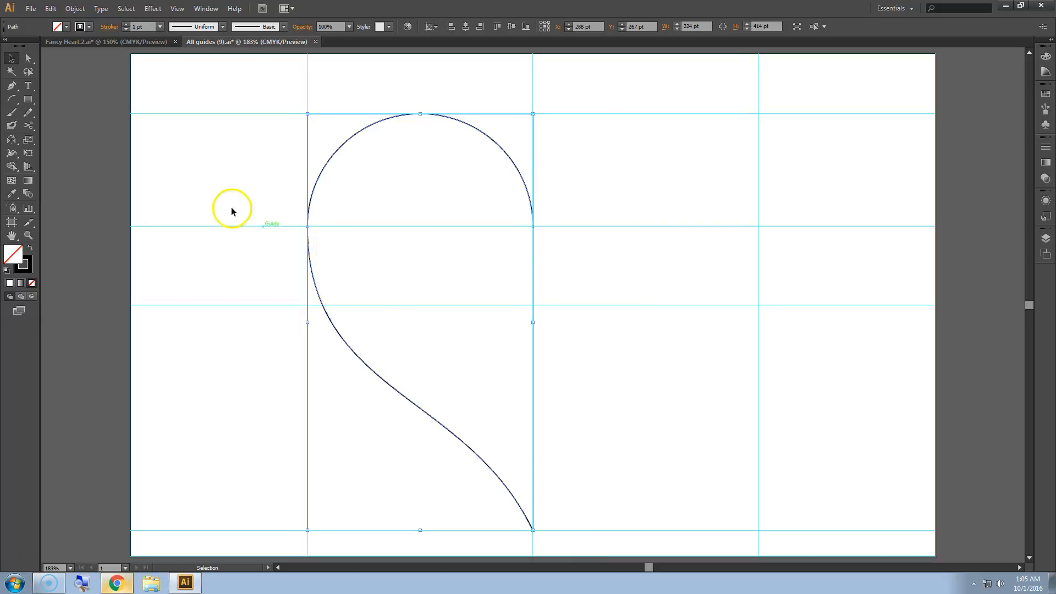
Reflect a copy of the half heart across the vertical axis through its bottom anchor point.
{"action": "left_click", "coordinate": [11, 141]}
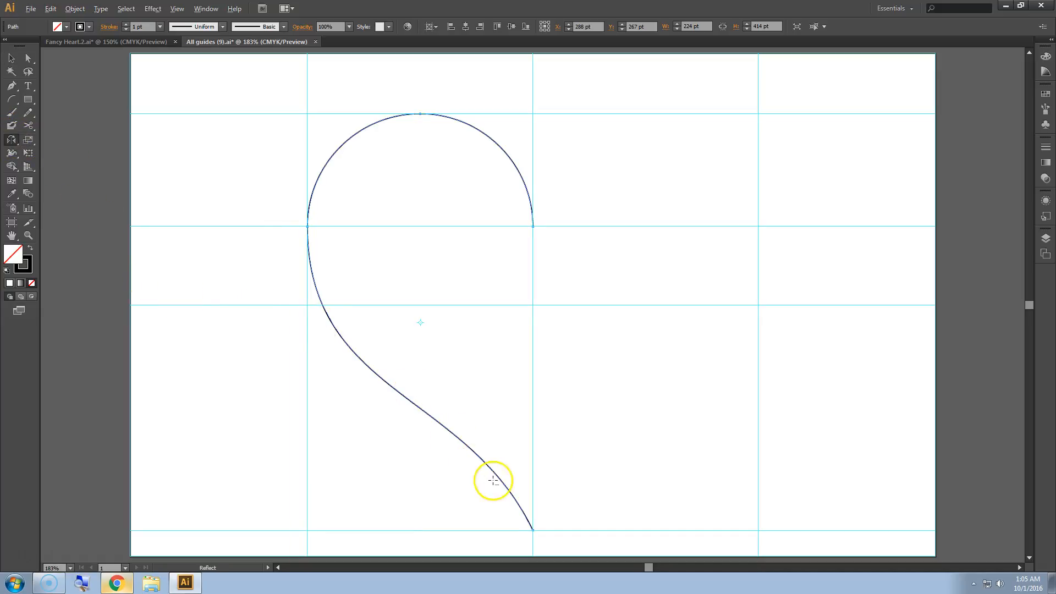
{"action": "left_click", "coordinate": [533, 530], "text": "alt"}
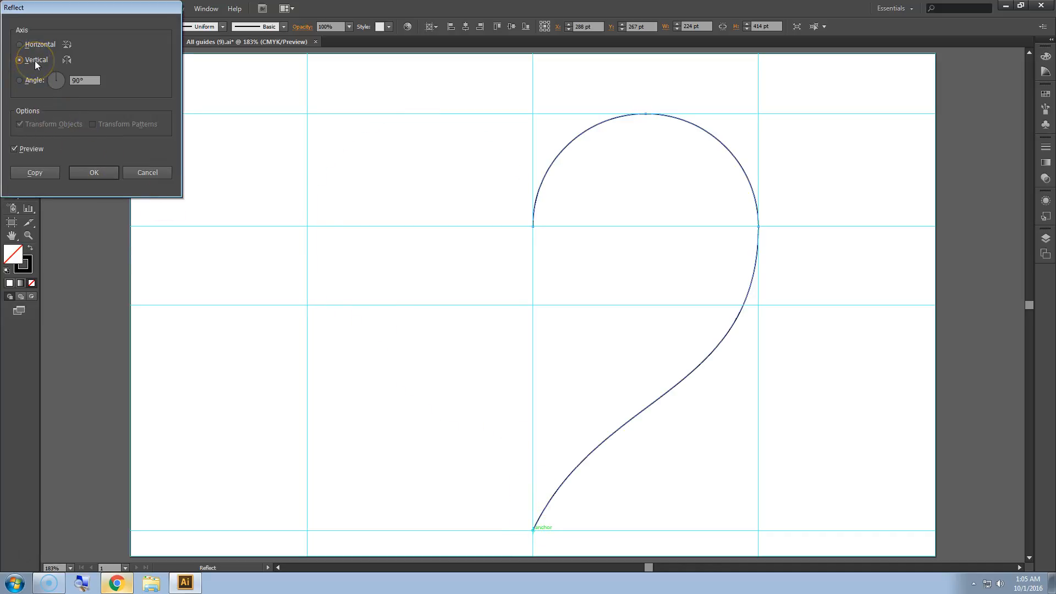
{"action": "left_click", "coordinate": [14, 150]}
{"action": "left_click", "coordinate": [13, 150]}
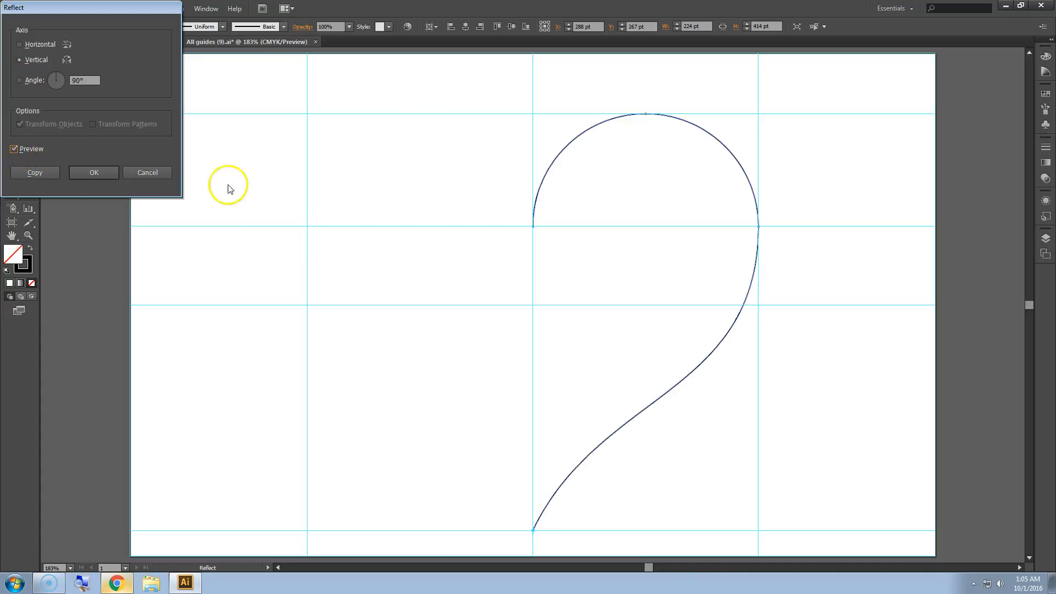
{"action": "left_click", "coordinate": [33, 173]}
{"action": "left_click", "coordinate": [11, 59]}
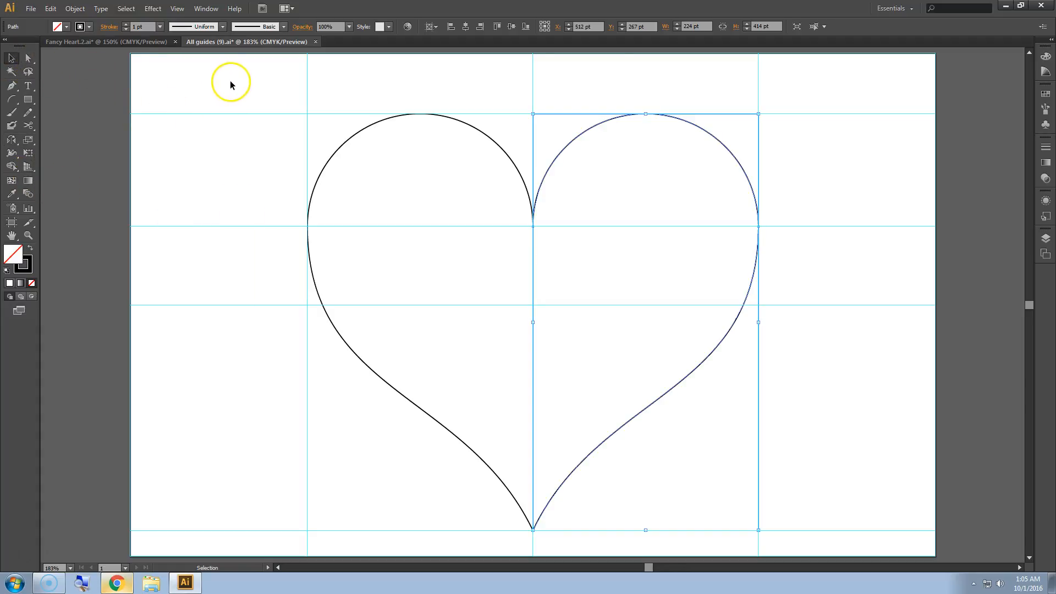
Join the original and reflected heart halves into one path.
{"action": "left_click_drag", "start_coordinate": [234, 77], "coordinate": [799, 544]}
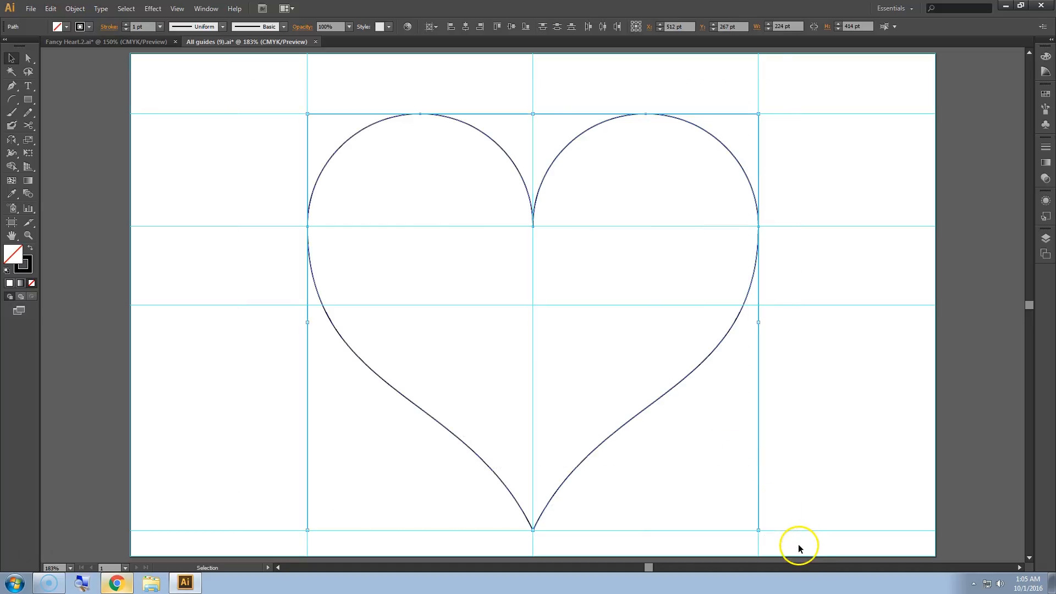
{"action": "right_click", "coordinate": [654, 405]}
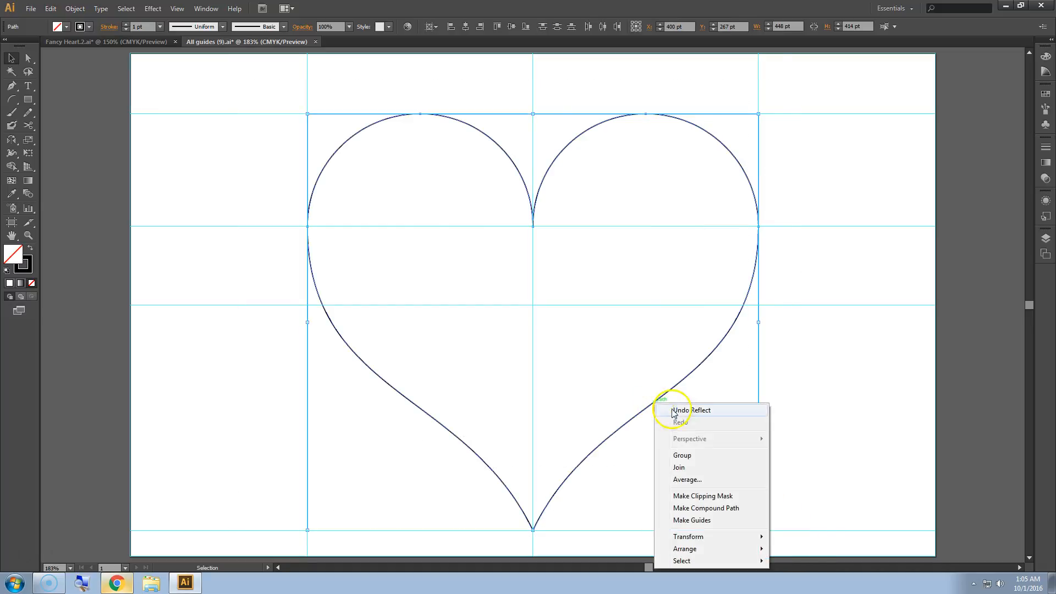
{"action": "left_click", "coordinate": [682, 468]}
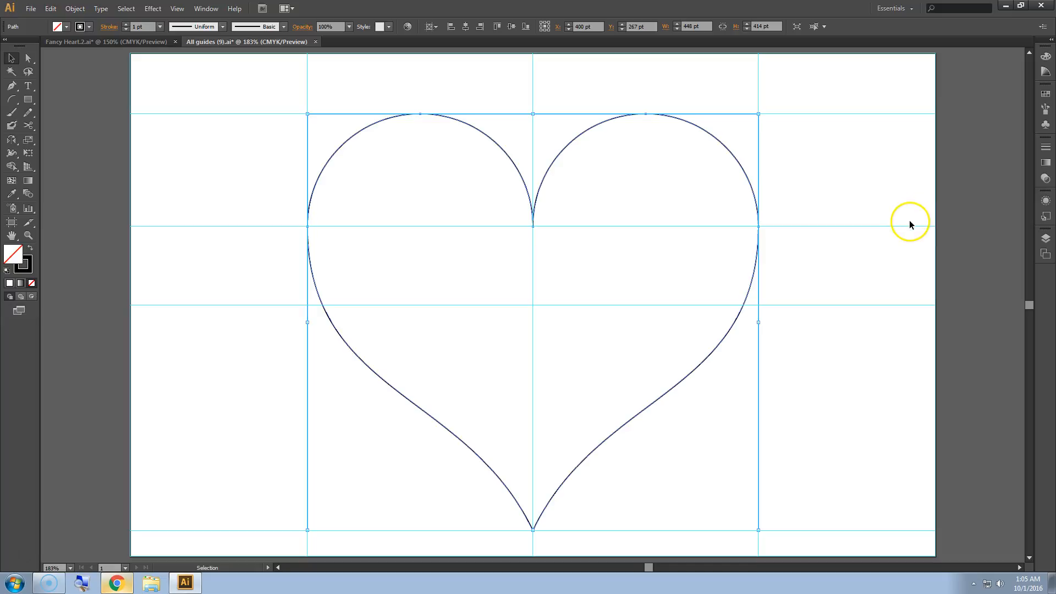
Set the heart outline's stroke weight to 10 pt and deselect it.
{"action": "left_click", "coordinate": [161, 27]}
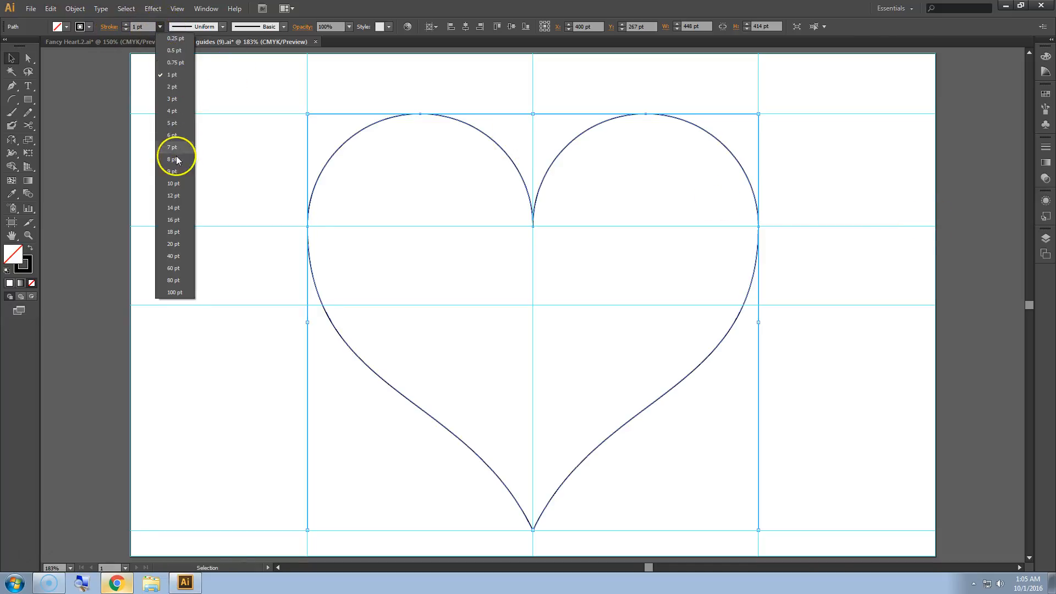
{"action": "left_click", "coordinate": [173, 184]}
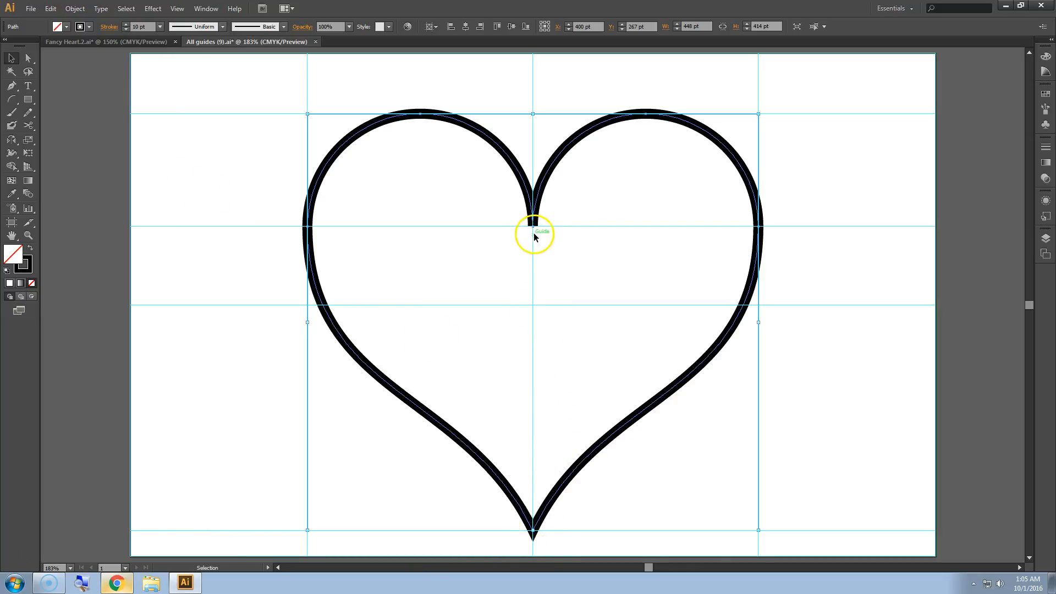
{"action": "left_click", "coordinate": [221, 160]}
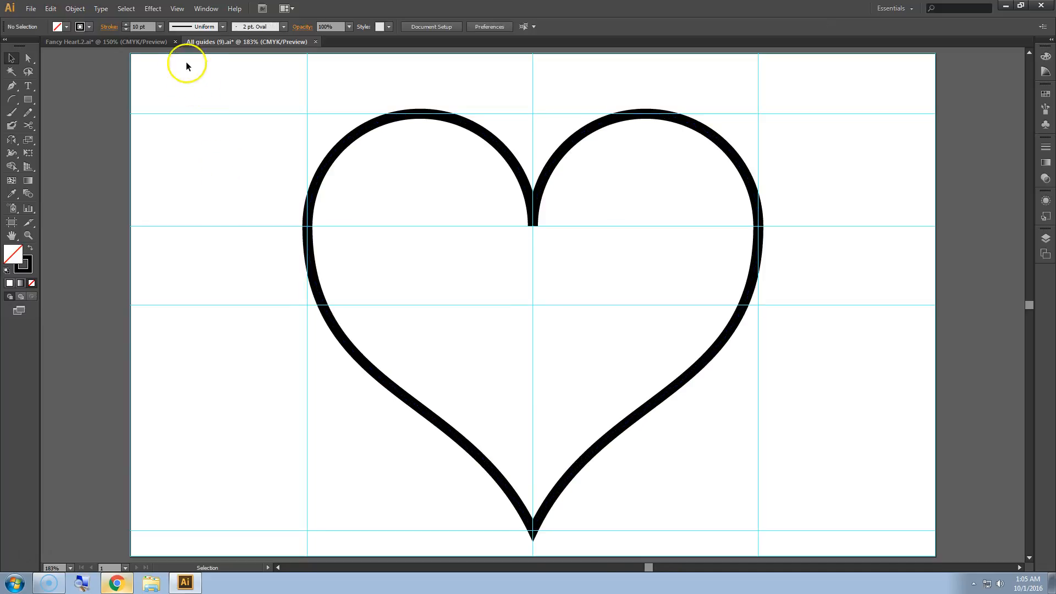
Create a red-filled 522 by 522 pt polar grid with 6 concentric and 0 radial dividers, centred on the guide intersection inside the heart.
{"action": "left_click", "coordinate": [125, 41]}
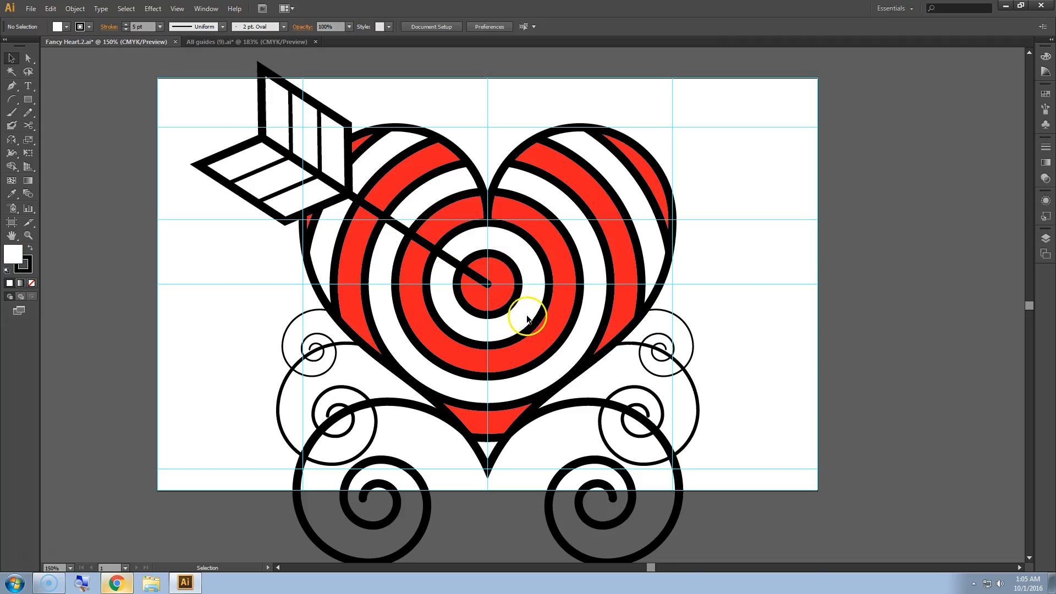
{"action": "left_click", "coordinate": [233, 42]}
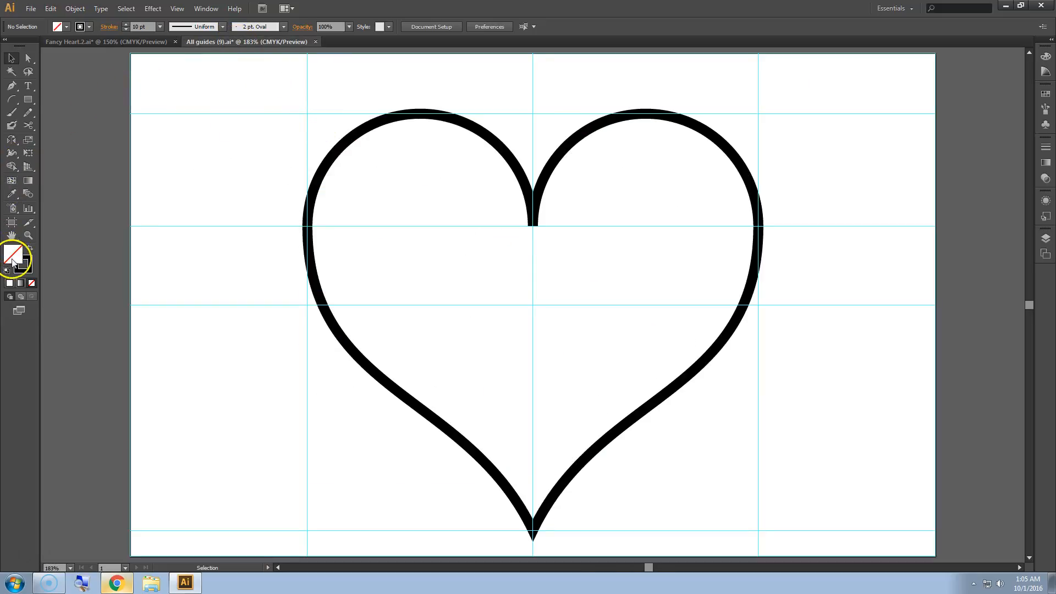
{"action": "left_click", "coordinate": [1045, 94]}
{"action": "left_click", "coordinate": [939, 100]}
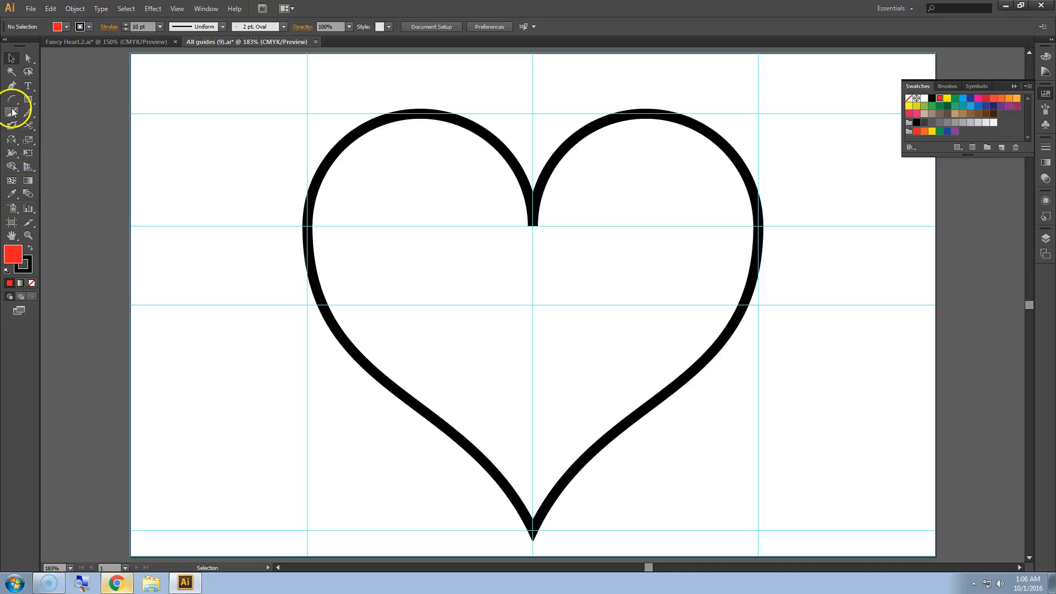
{"action": "left_click_drag", "start_coordinate": [12, 99], "coordinate": [58, 151]}
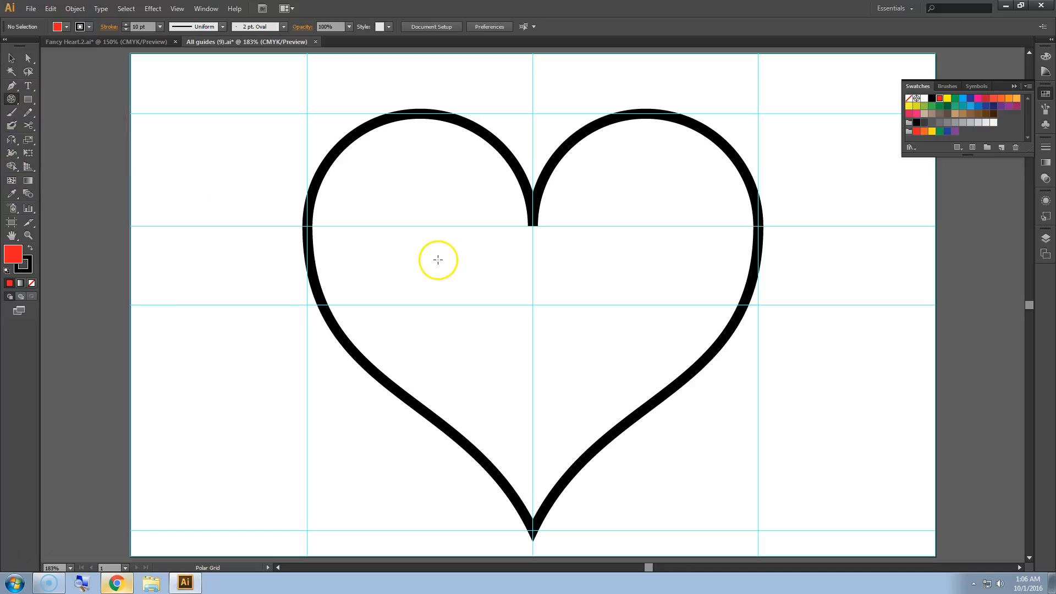
{"action": "left_click", "coordinate": [534, 306]}
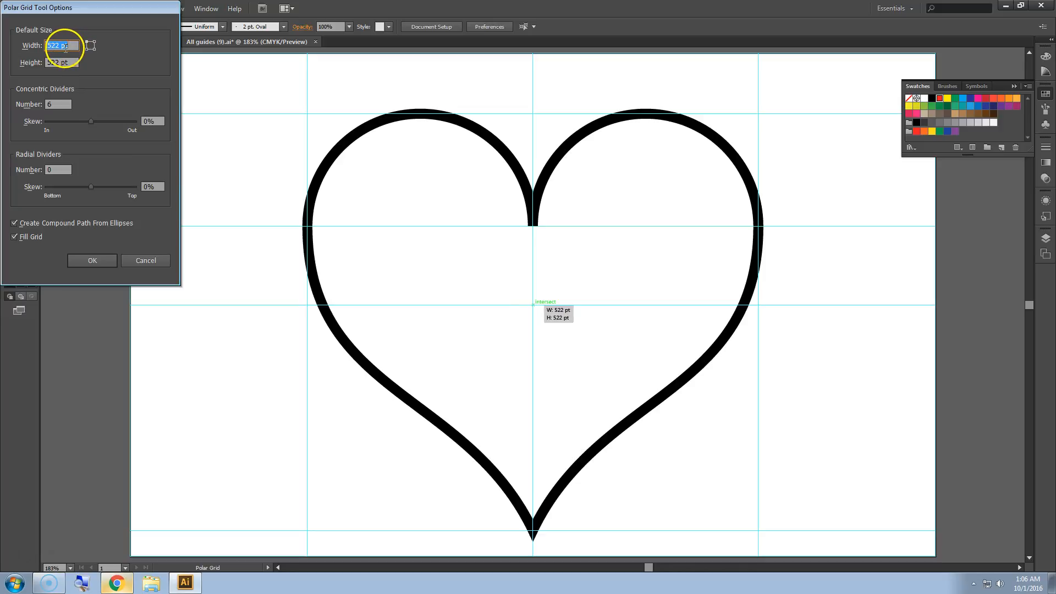
{"action": "key", "text": "Tab"}
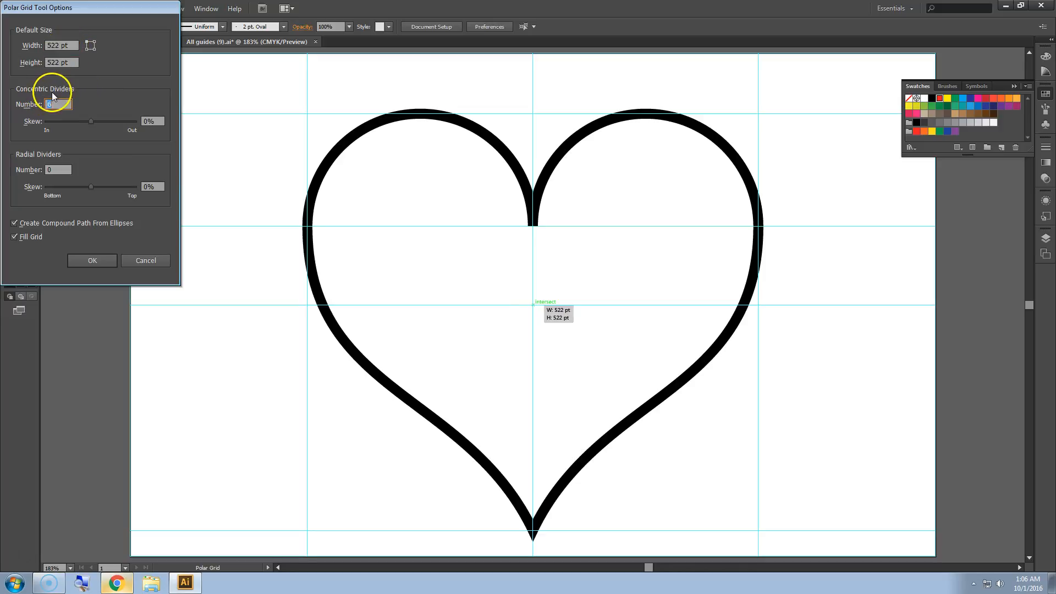
{"action": "key", "text": "Tab"}
{"action": "key", "text": "Tab"}
{"action": "left_click", "coordinate": [93, 261]}
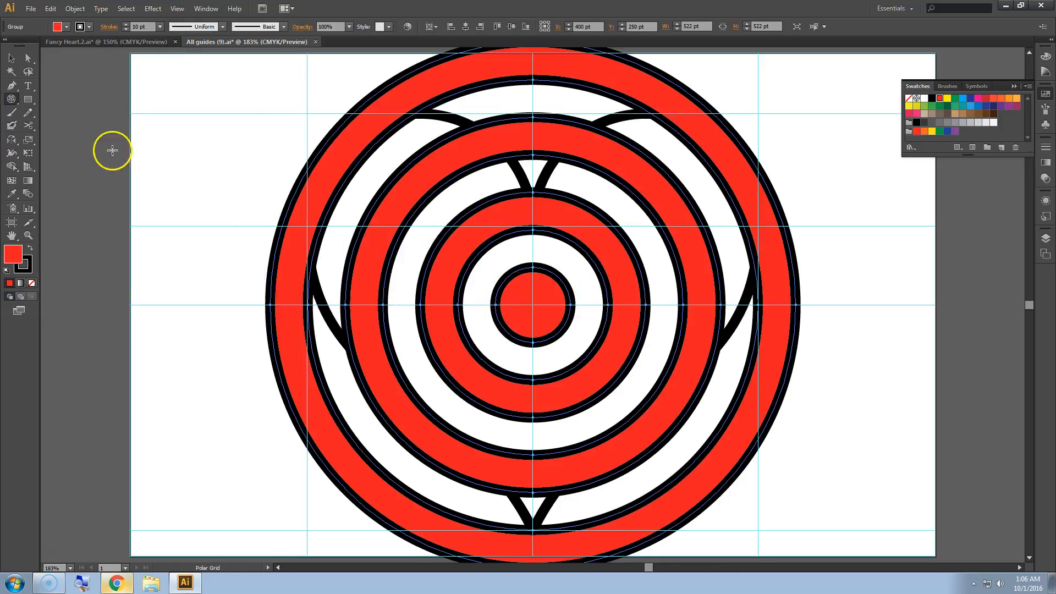
Cut the polar grid and paste it into the heart in Draw Inside mode, so the rings are clipped to the outline.
{"action": "left_click", "coordinate": [50, 8]}
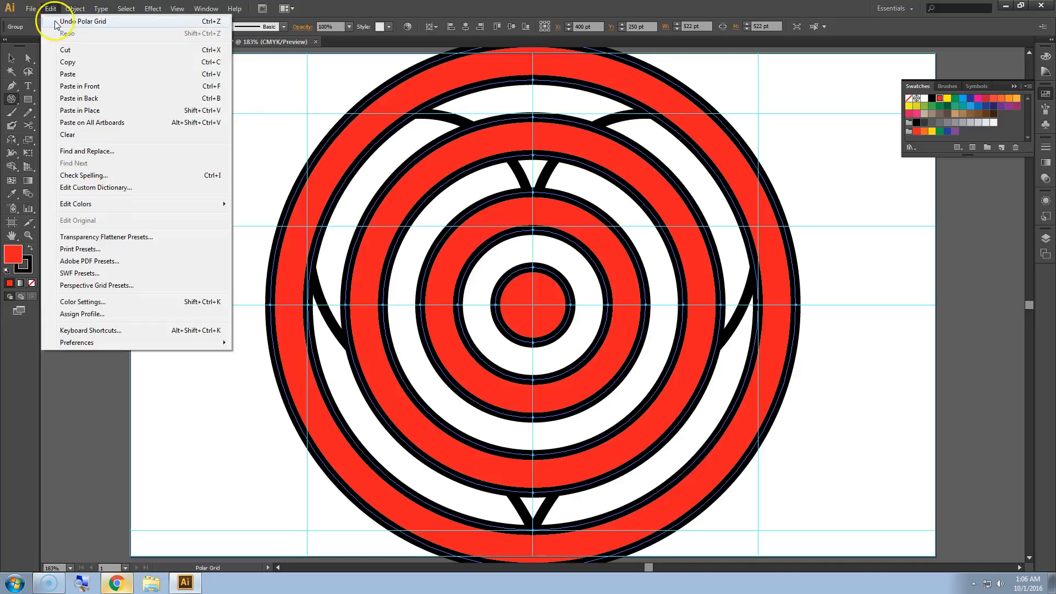
{"action": "left_click", "coordinate": [70, 50]}
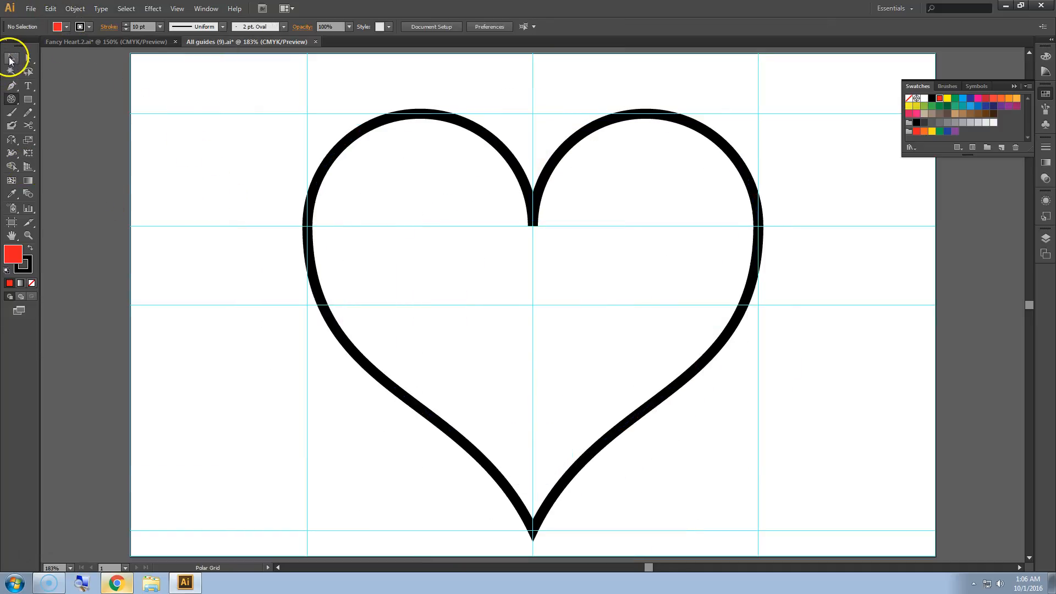
{"action": "left_click", "coordinate": [329, 160]}
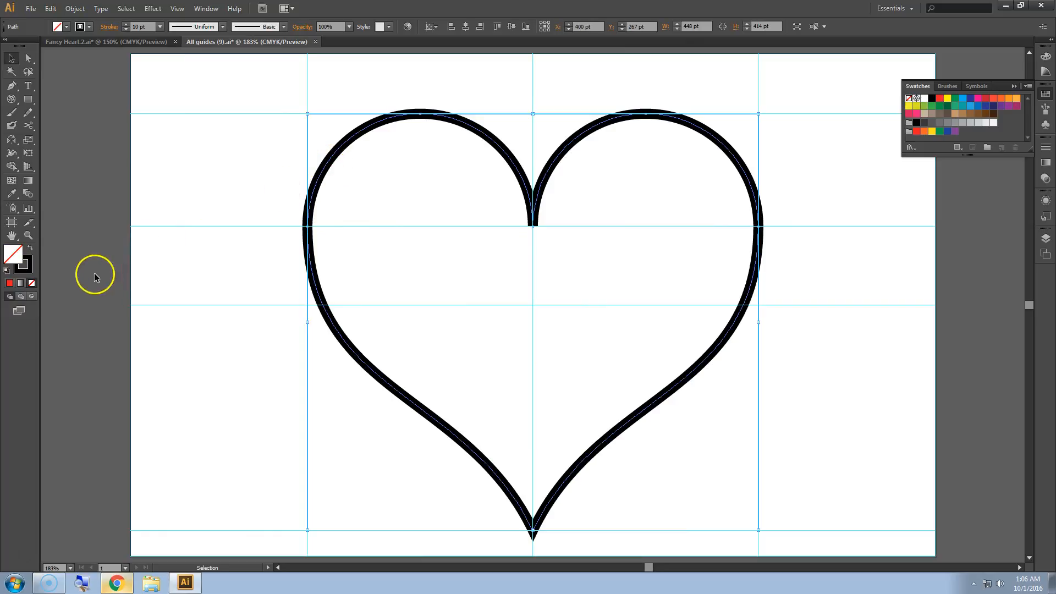
{"action": "left_click", "coordinate": [32, 297]}
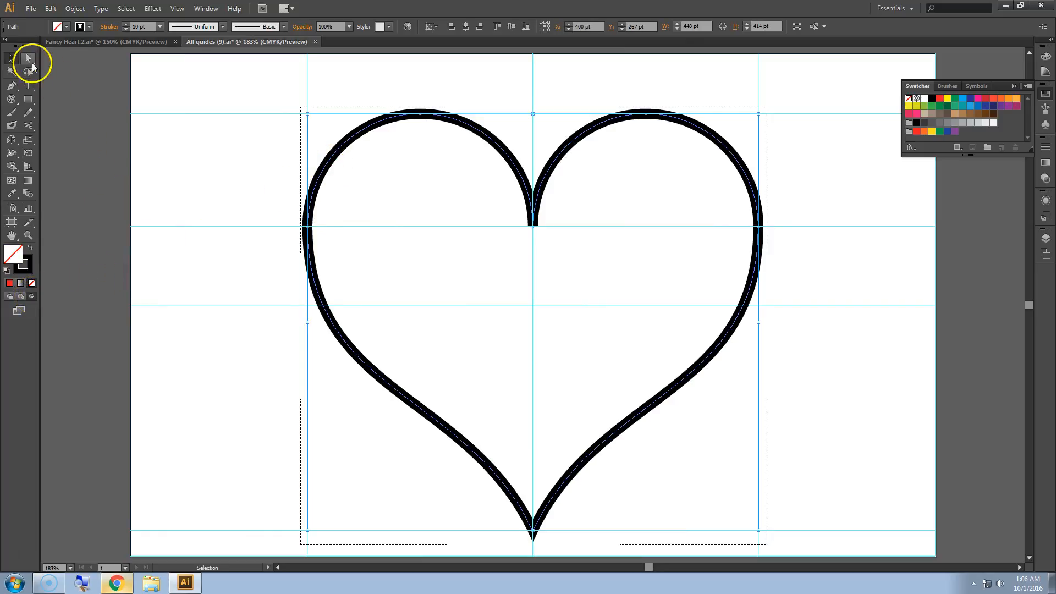
{"action": "left_click", "coordinate": [51, 8]}
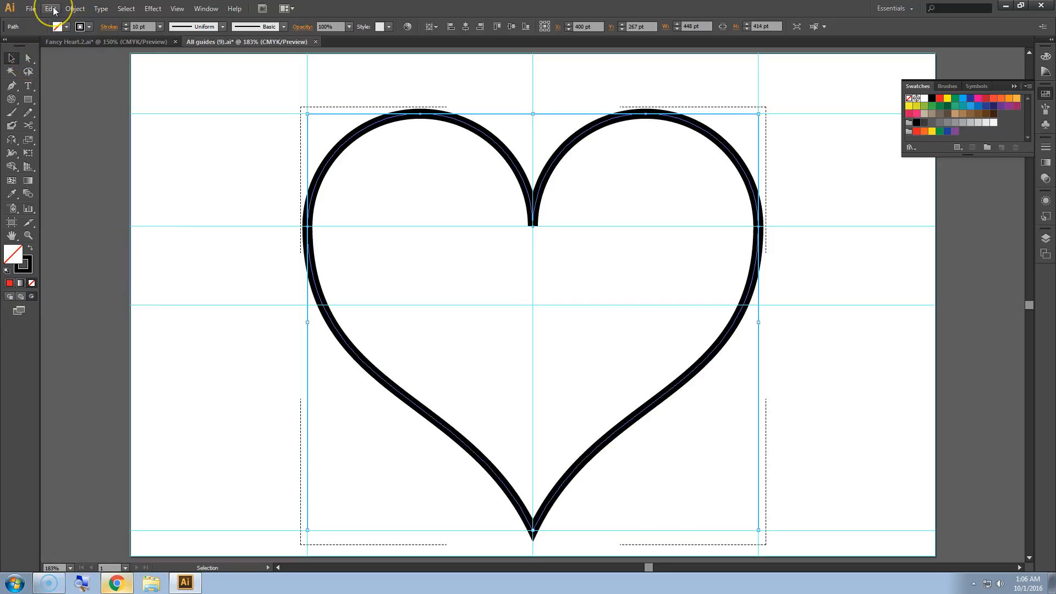
{"action": "left_click", "coordinate": [67, 74]}
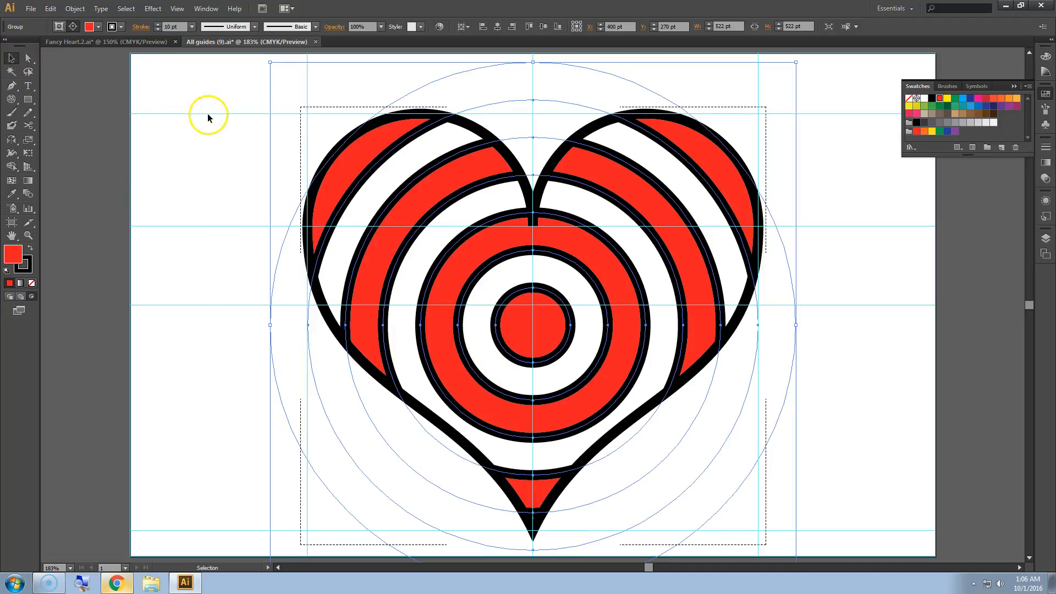
{"action": "left_click", "coordinate": [197, 171]}
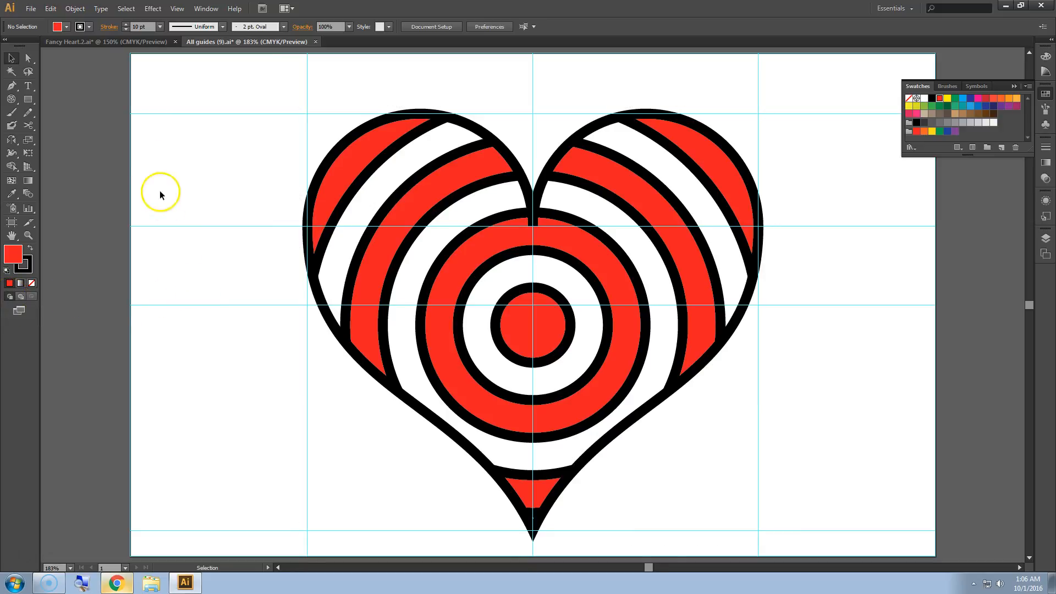
Move the clipped heart straight up about 17 pt so the target's centre sits on the guide intersection.
{"action": "left_click", "coordinate": [111, 42]}
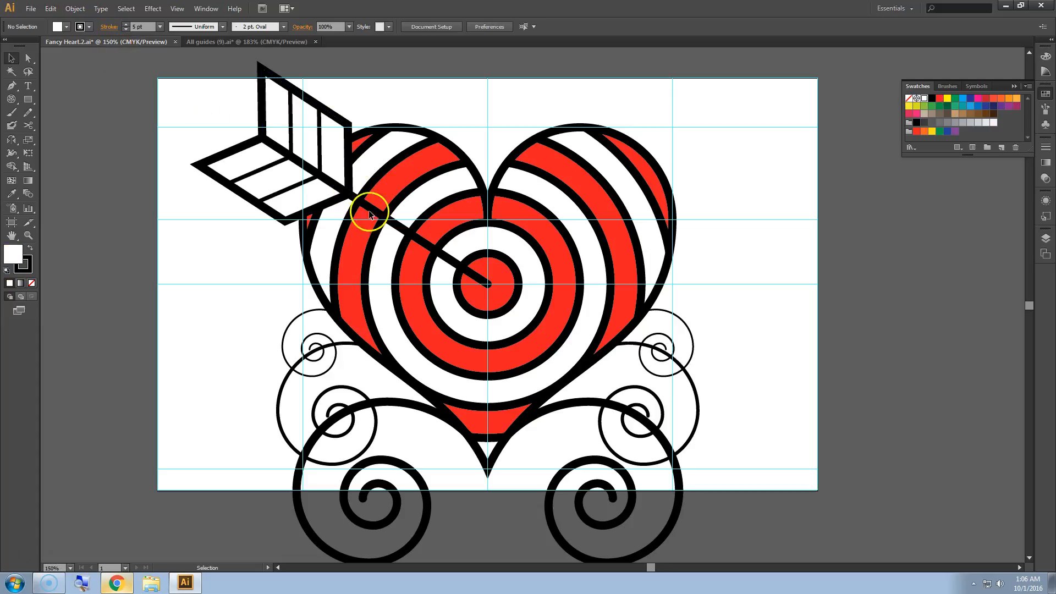
{"action": "left_click", "coordinate": [227, 42]}
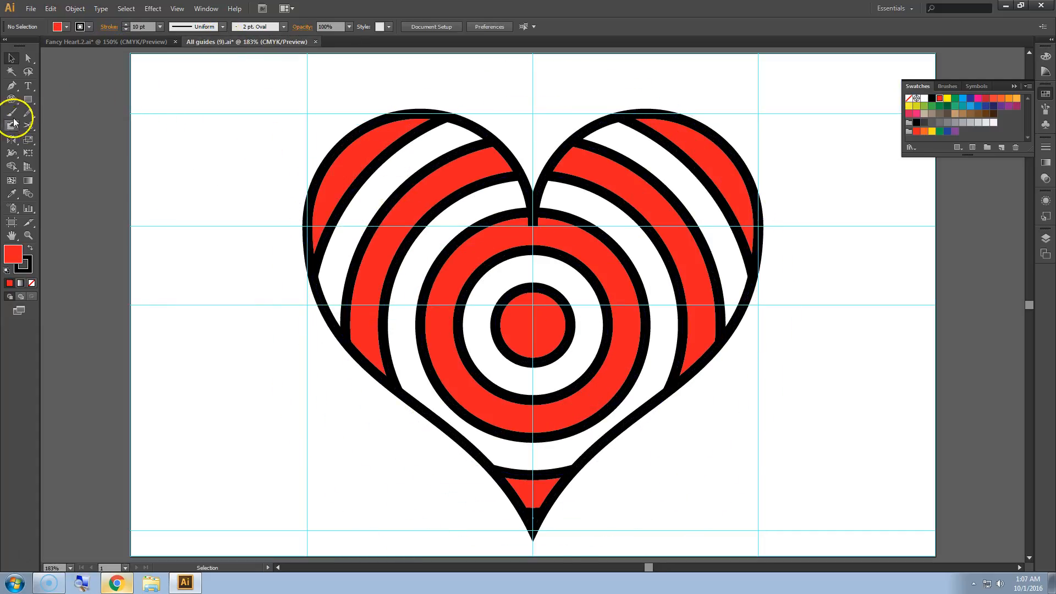
{"action": "left_click", "coordinate": [12, 98]}
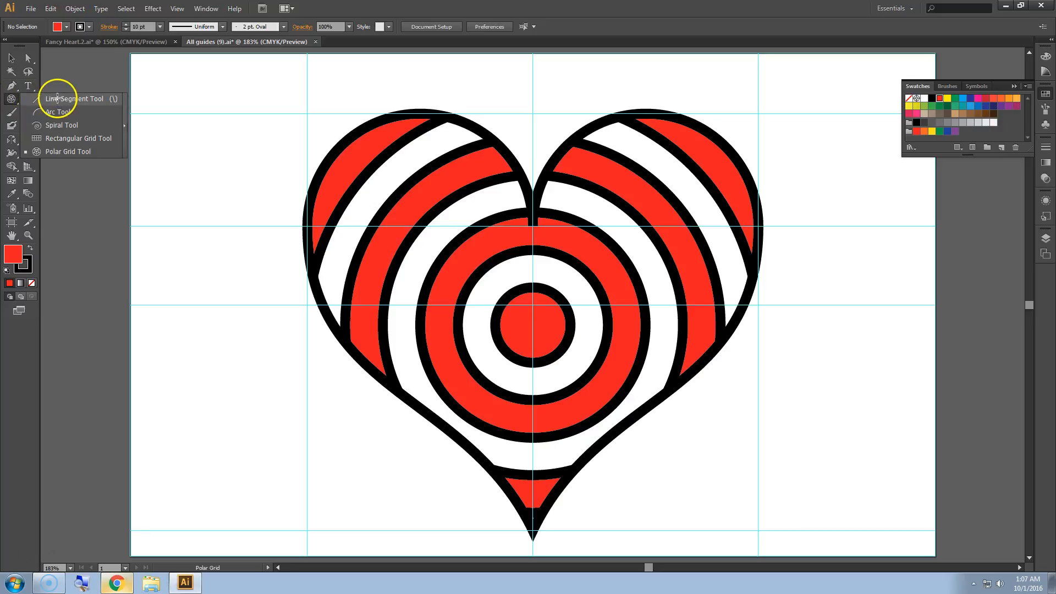
{"action": "left_click", "coordinate": [57, 99]}
{"action": "left_click", "coordinate": [11, 57]}
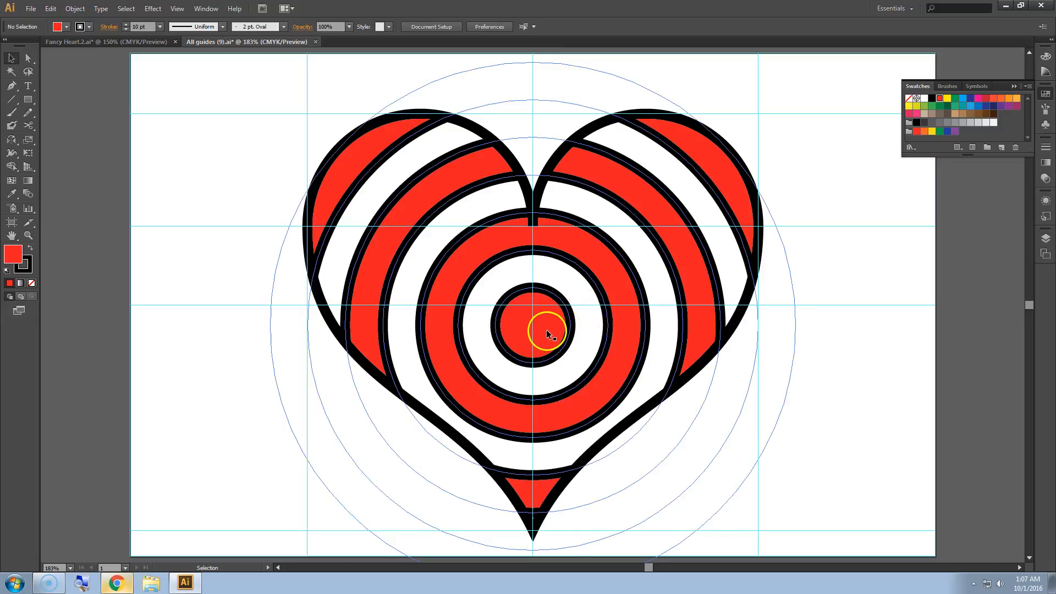
{"action": "left_click_drag", "start_coordinate": [544, 328], "coordinate": [546, 310]}
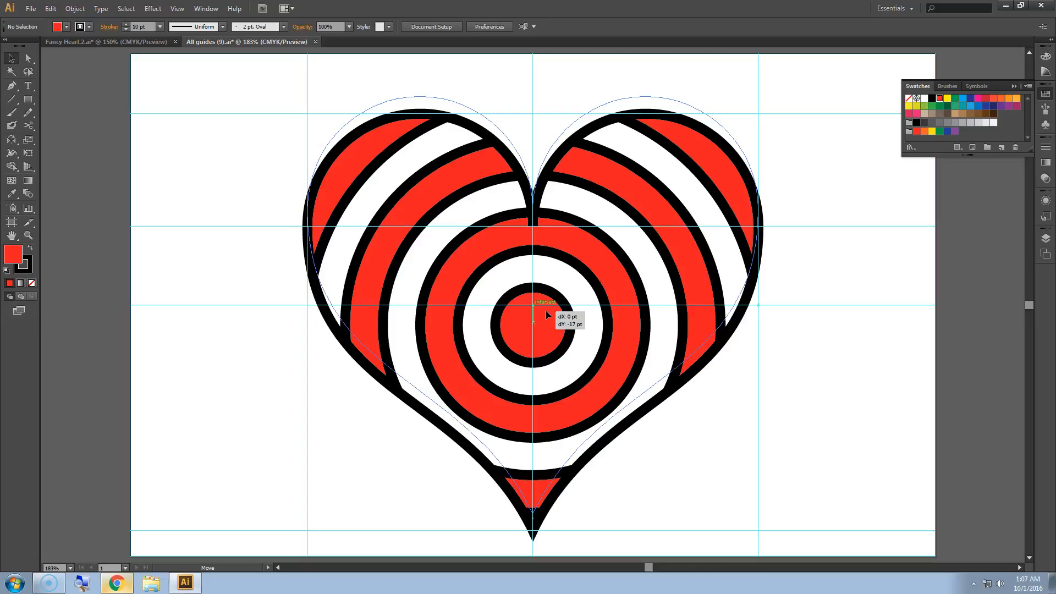
{"action": "left_click_drag", "start_coordinate": [546, 311], "coordinate": [546, 310]}
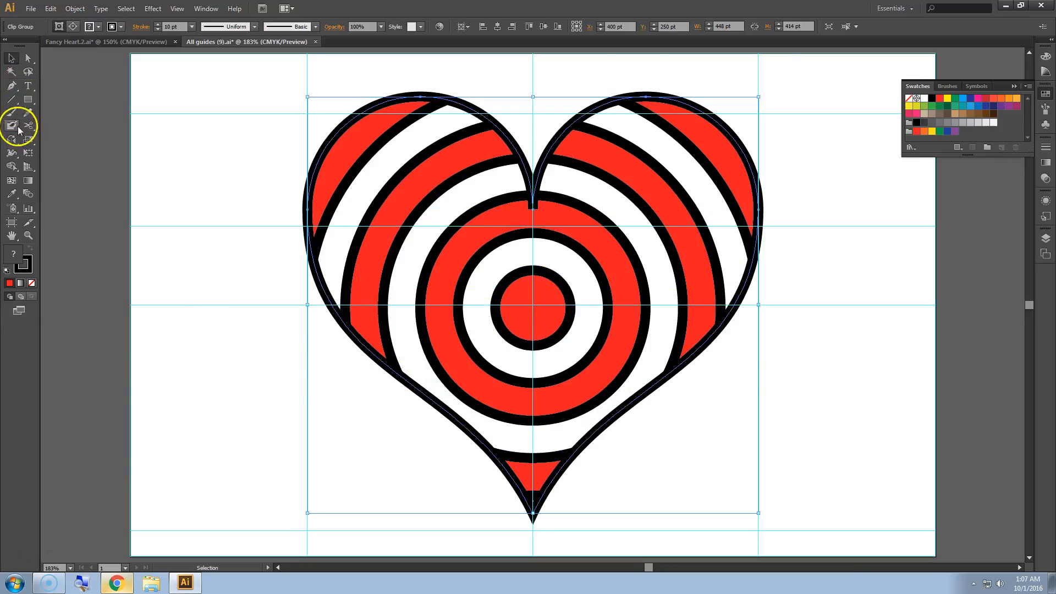
Draw a horizontal arrow shaft about 323 pt long from the target's centre past the heart's left edge, with round caps.
{"action": "left_click", "coordinate": [11, 100]}
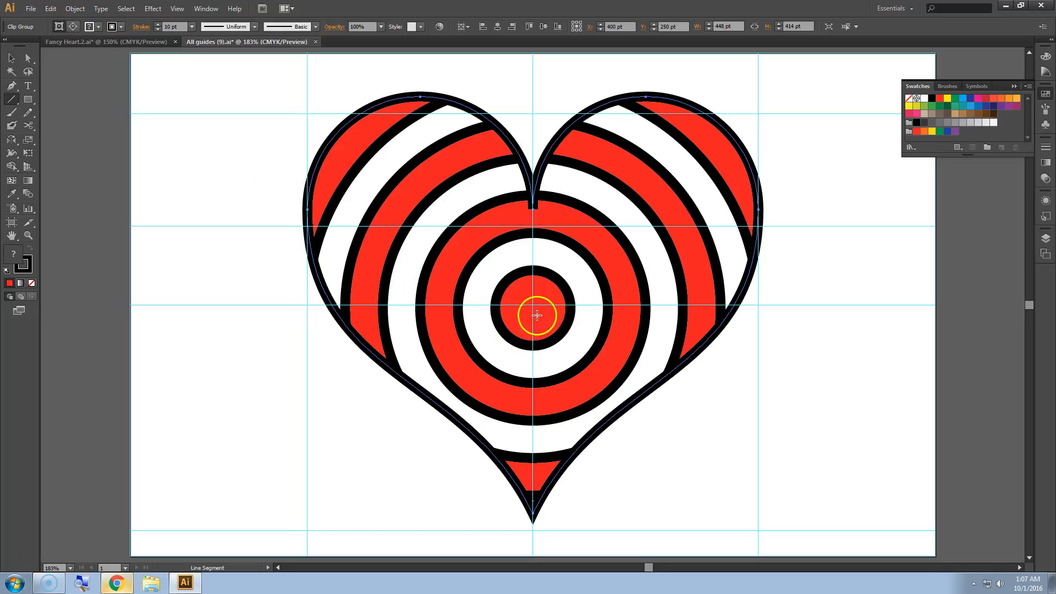
{"action": "mouse_move", "coordinate": [533, 304]}
{"action": "left_mouse_down"}
{"action": "mouse_move", "coordinate": [372, 293]}
{"action": "mouse_move", "coordinate": [209, 305]}
{"action": "left_mouse_up"}
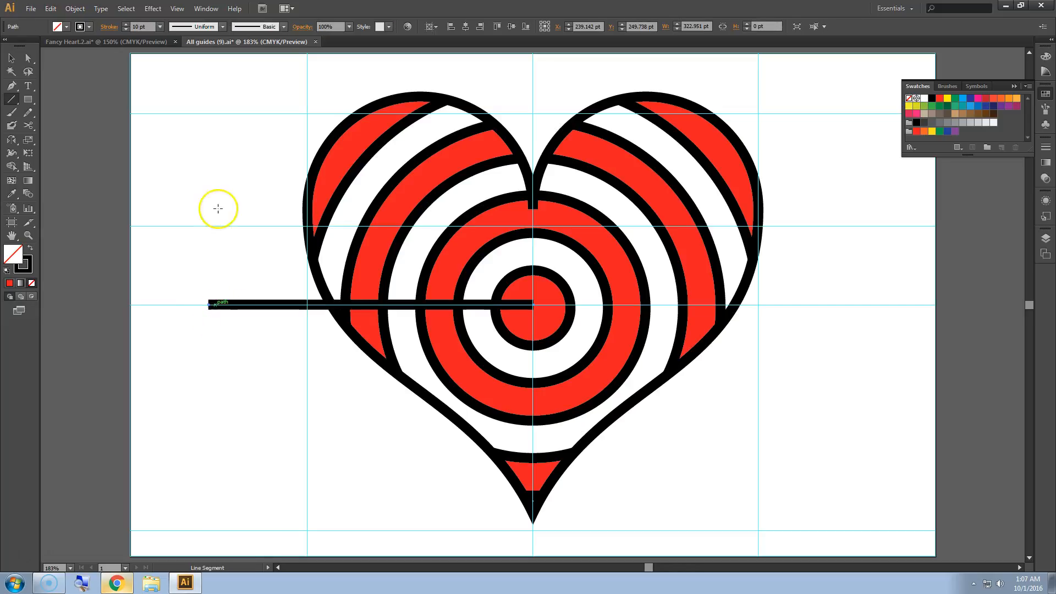
{"action": "left_click", "coordinate": [108, 27]}
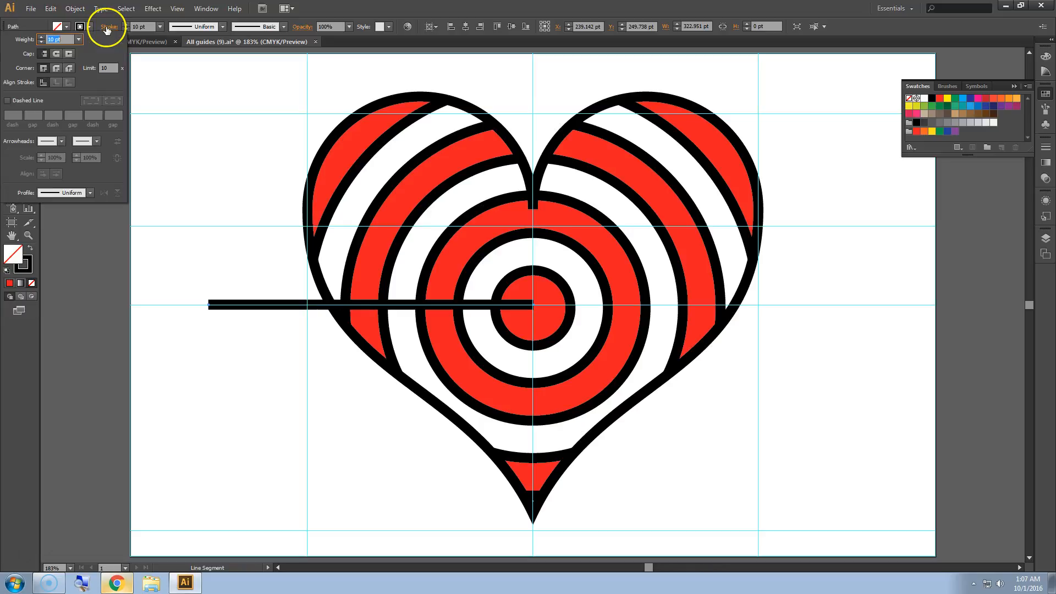
{"action": "left_click", "coordinate": [56, 54]}
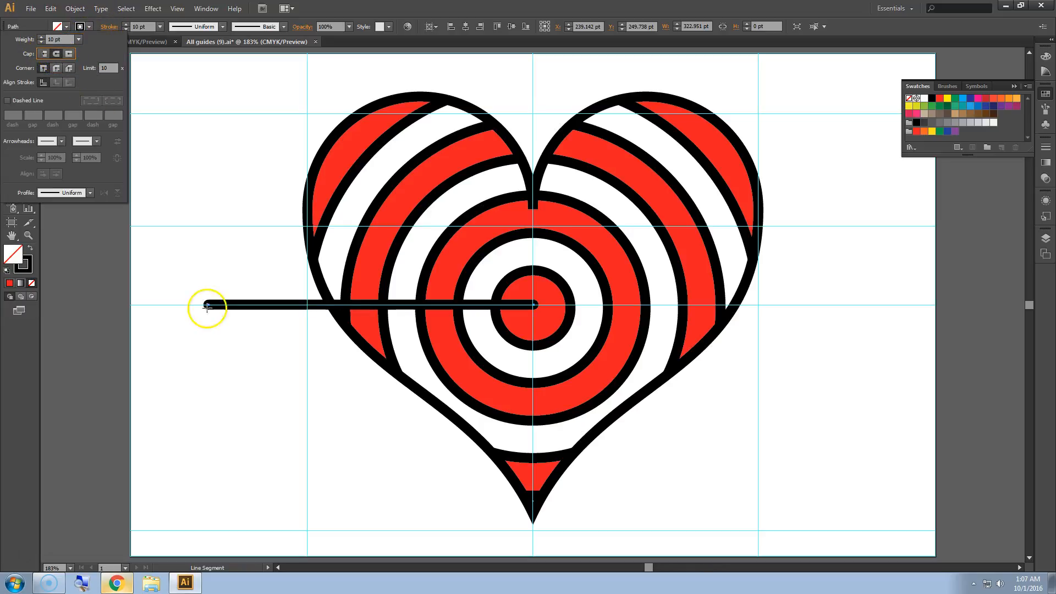
{"action": "left_click", "coordinate": [106, 27]}
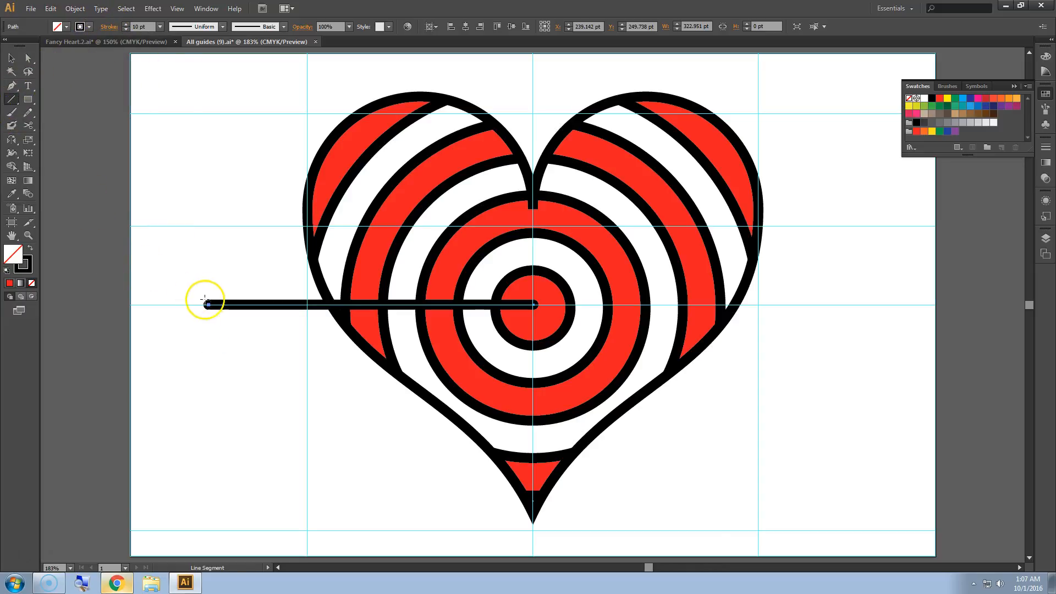
Start the lower fletching with a segment slanting about 48 by 69 pt down-left from the shaft's tail and a horizontal one about 114 pt long.
{"action": "left_click_drag", "start_coordinate": [208, 305], "coordinate": [157, 374]}
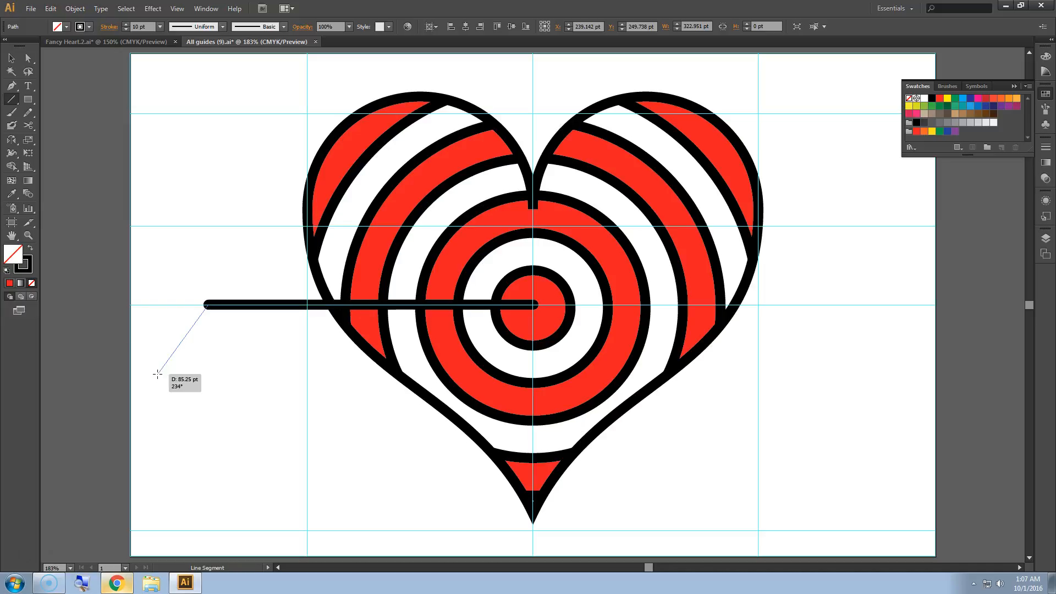
{"action": "left_click_drag", "start_coordinate": [158, 374], "coordinate": [159, 373]}
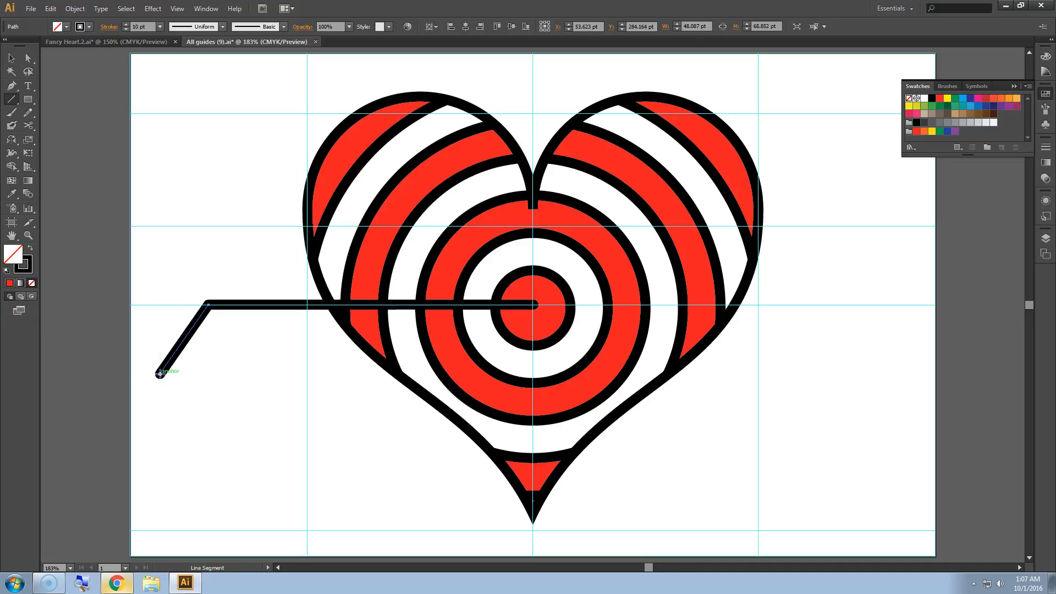
{"action": "mouse_move", "coordinate": [159, 374]}
{"action": "left_mouse_down"}
{"action": "mouse_move", "coordinate": [208, 388]}
{"action": "mouse_move", "coordinate": [275, 379]}
{"action": "left_mouse_up"}
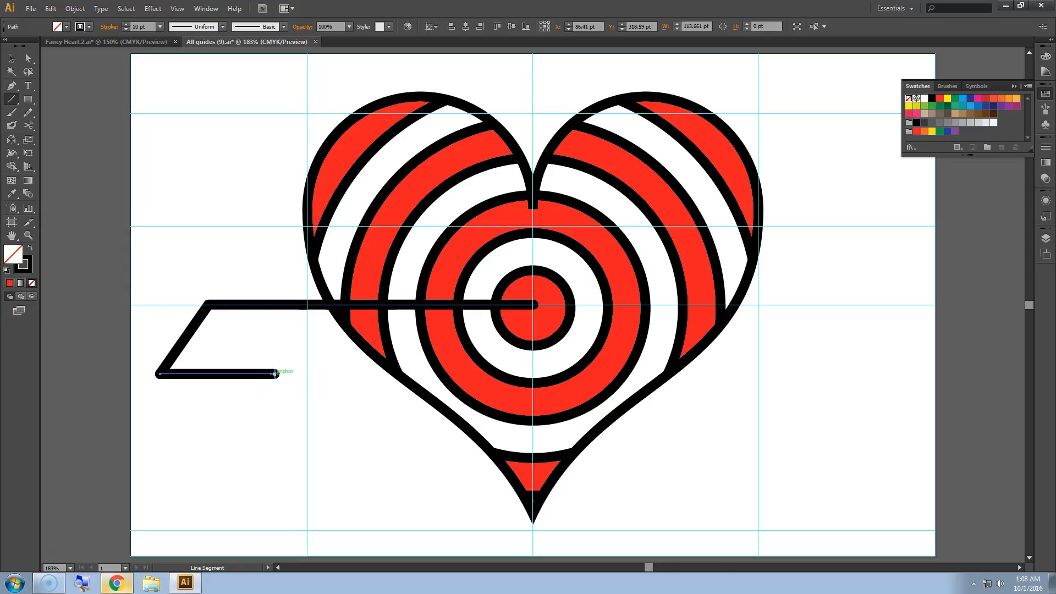
{"action": "left_click", "coordinate": [255, 323]}
{"action": "left_click", "coordinate": [104, 94]}
{"action": "left_click", "coordinate": [25, 59]}
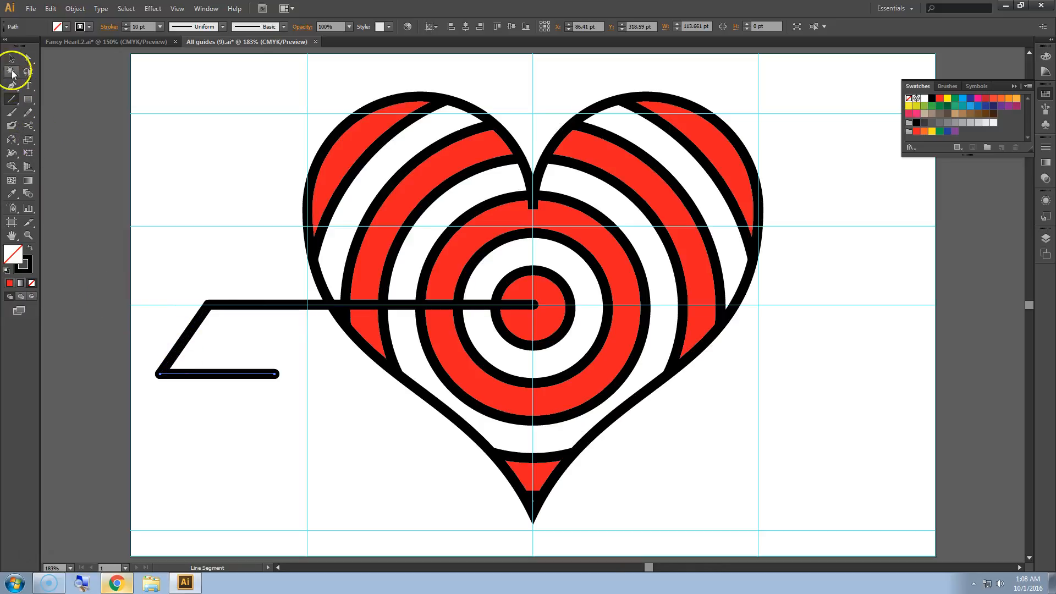
Copy the slanted segment horizontally about 114 pt so it joins the free end of the lower segment and closes the fletching.
{"action": "left_click", "coordinate": [12, 58]}
{"action": "left_click", "coordinate": [186, 337]}
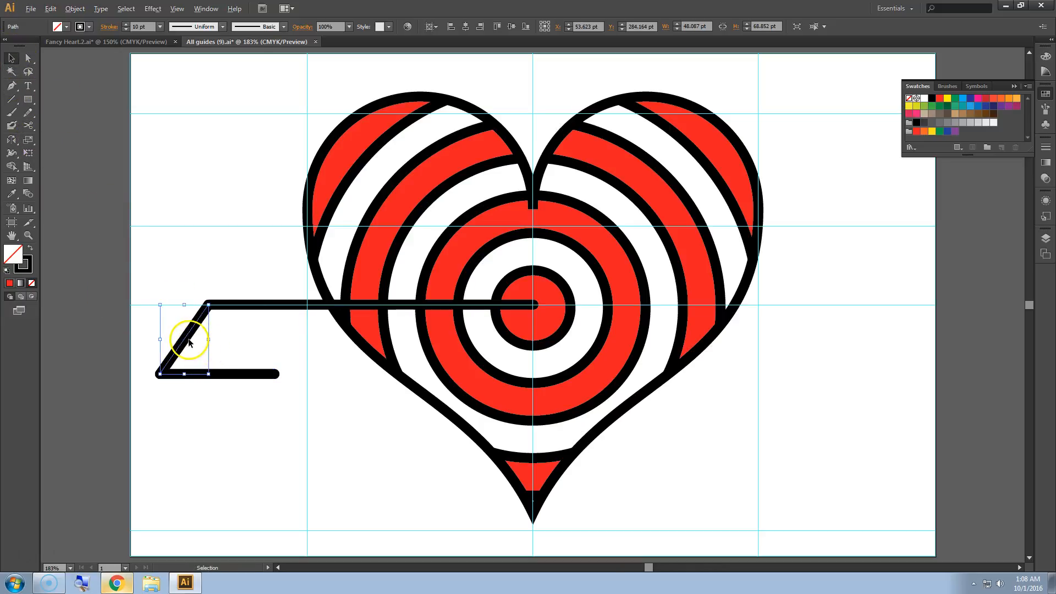
{"action": "left_click_drag", "start_coordinate": [183, 340], "coordinate": [298, 345]}
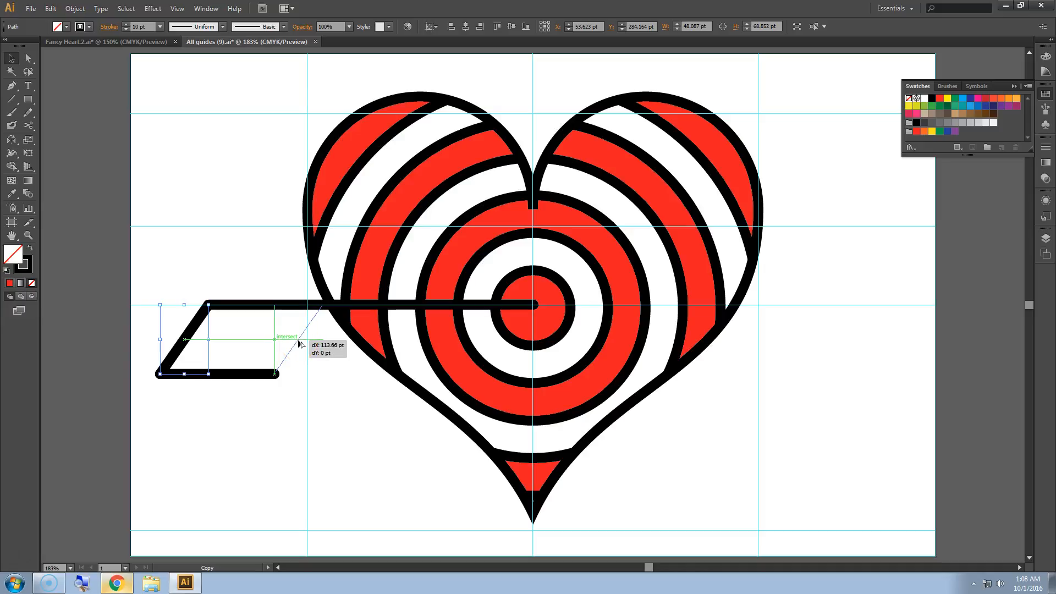
{"action": "left_click_drag", "start_coordinate": [300, 344], "coordinate": [300, 345]}
{"action": "left_click", "coordinate": [231, 254]}
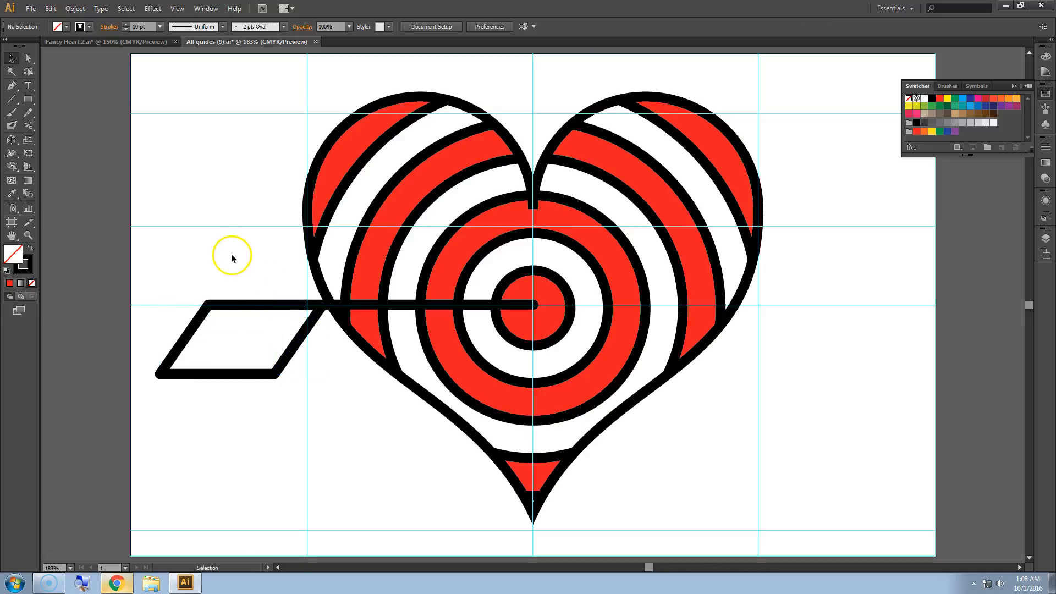
Copy the fletching's two slanted segments, paste them in front, and set the pasted pair's stroke weight to 5 pt.
{"action": "left_click_drag", "start_coordinate": [297, 356], "coordinate": [163, 341]}
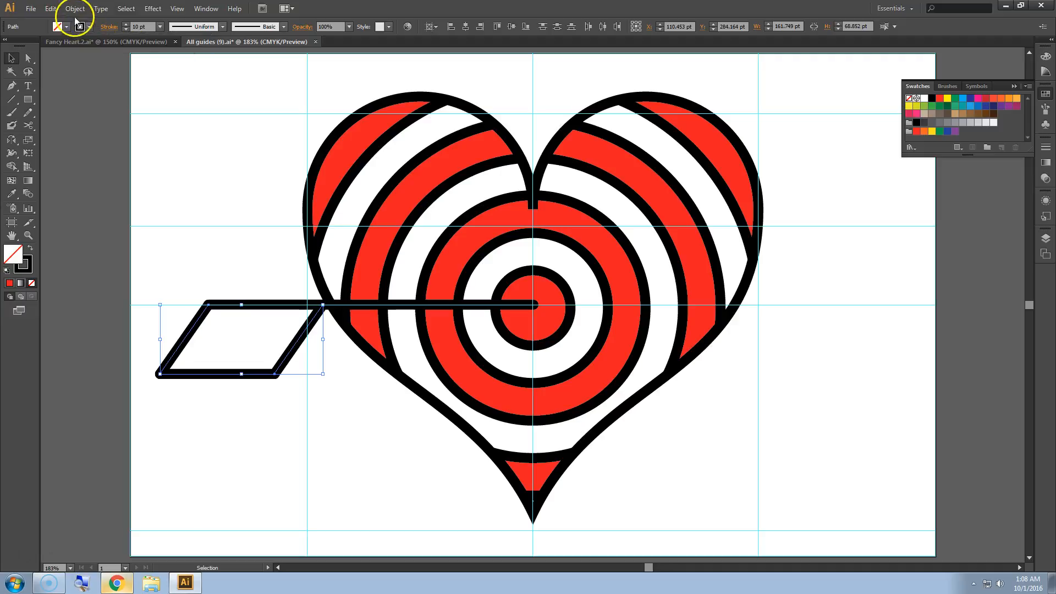
{"action": "left_click", "coordinate": [50, 9]}
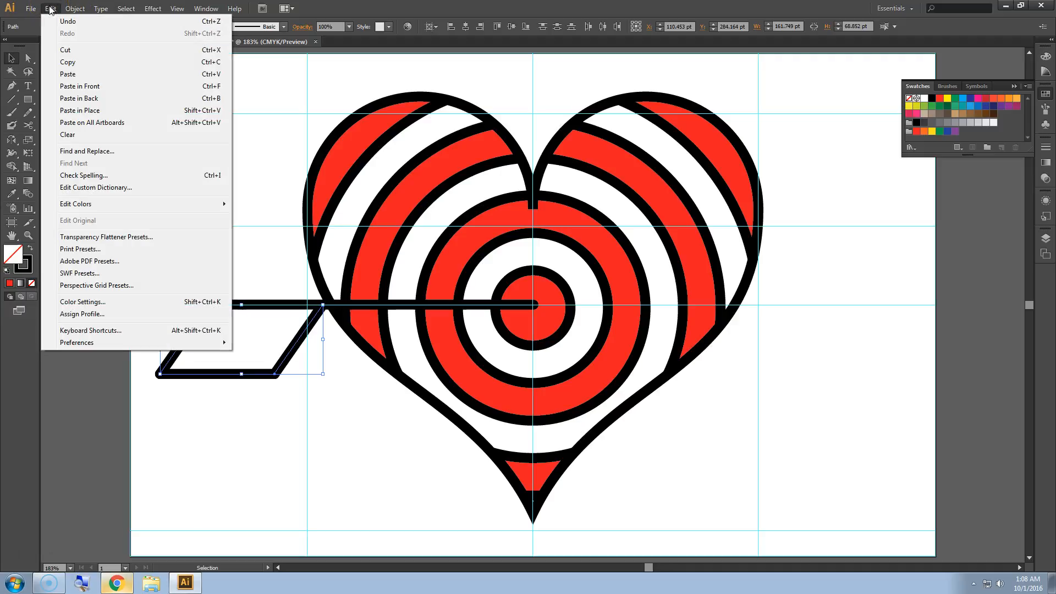
{"action": "left_click", "coordinate": [74, 65]}
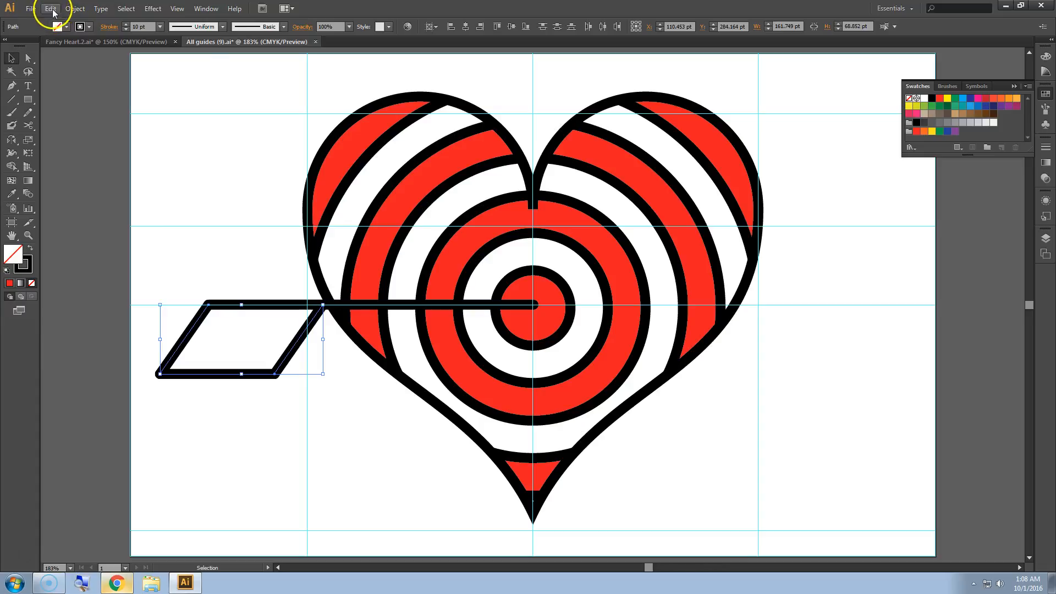
{"action": "left_click", "coordinate": [50, 9]}
{"action": "left_click", "coordinate": [87, 87]}
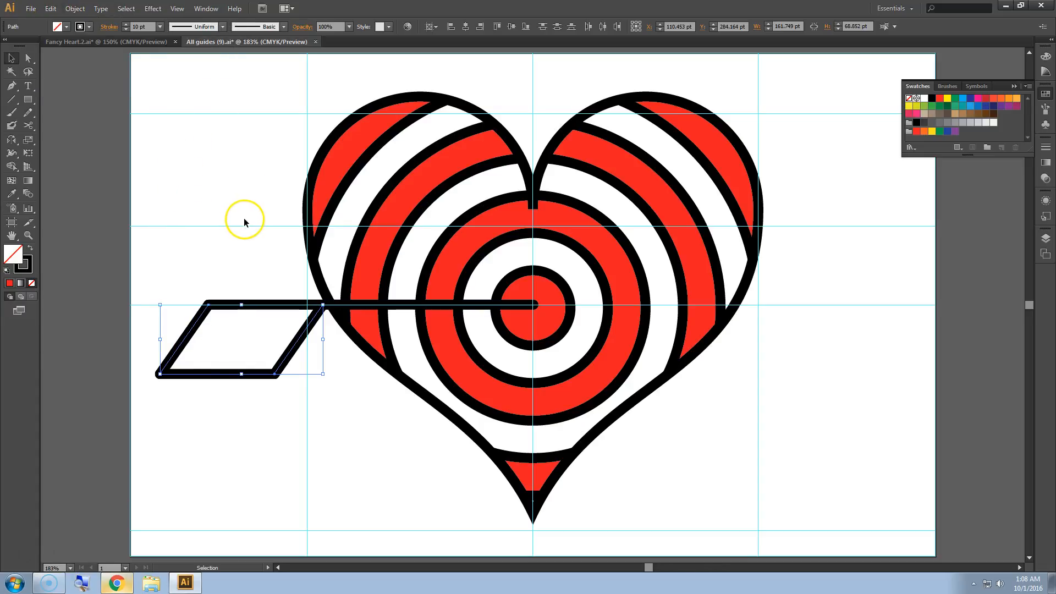
{"action": "left_click", "coordinate": [160, 26]}
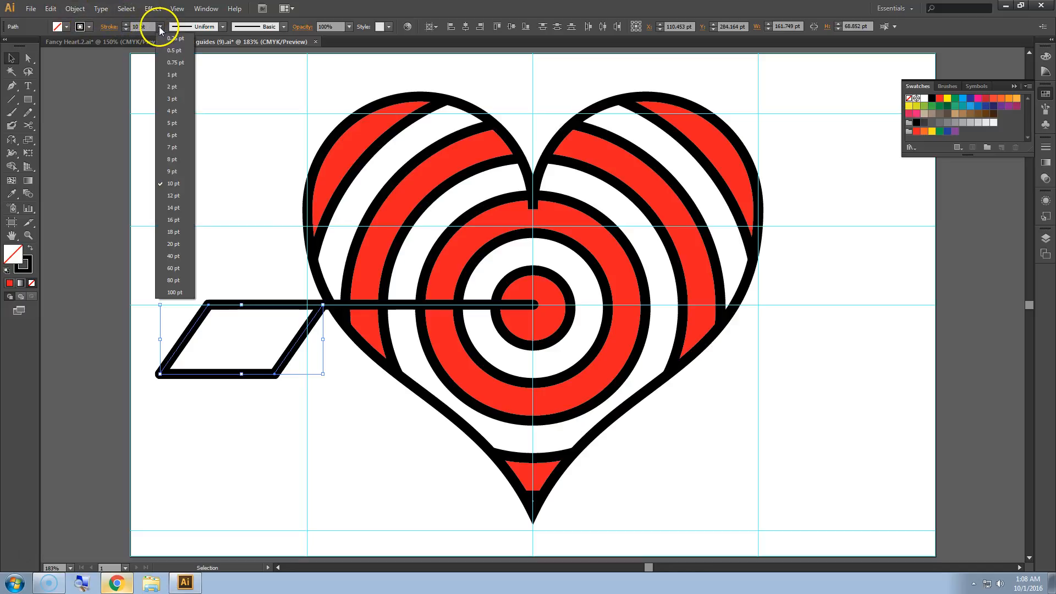
{"action": "left_click", "coordinate": [173, 123]}
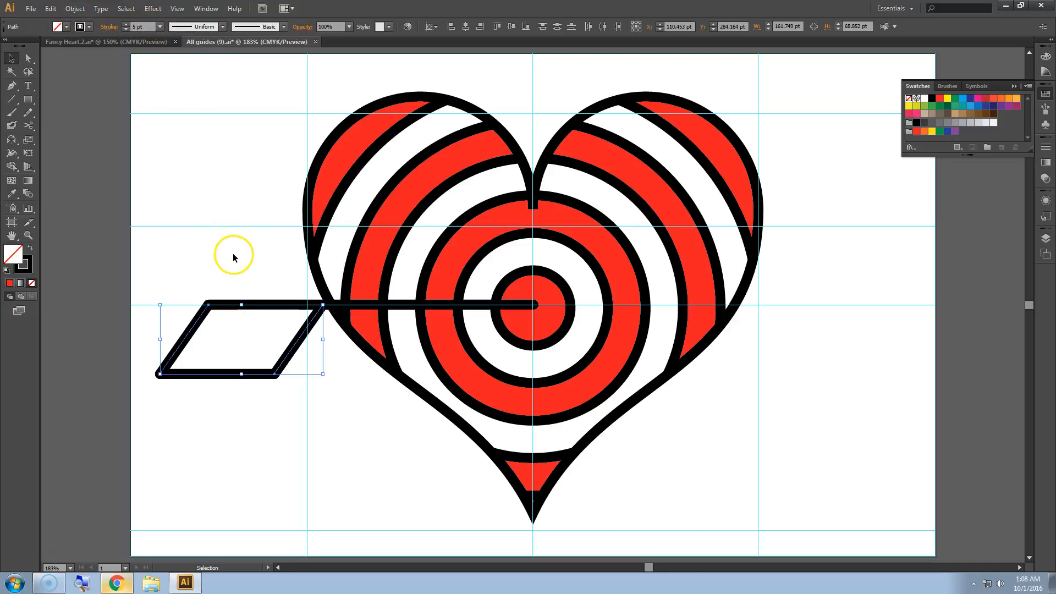
Blend the two 5 pt slanted segments using Specified Steps of 2, aligned to page.
{"action": "left_click", "coordinate": [75, 9]}
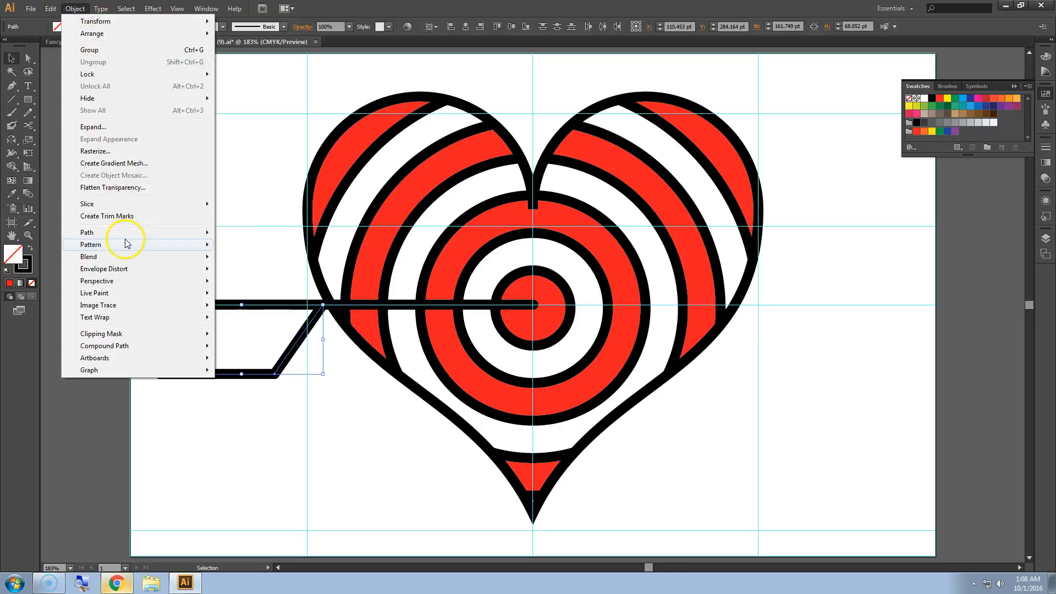
{"action": "mouse_move", "coordinate": [144, 258]}
{"action": "left_click", "coordinate": [235, 276]}
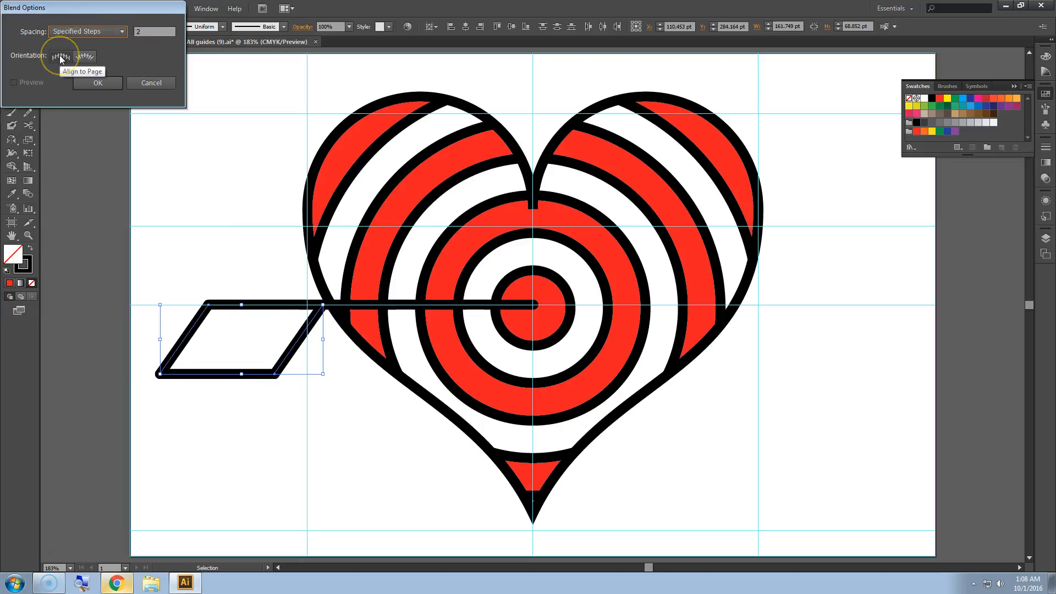
{"action": "left_click", "coordinate": [90, 81]}
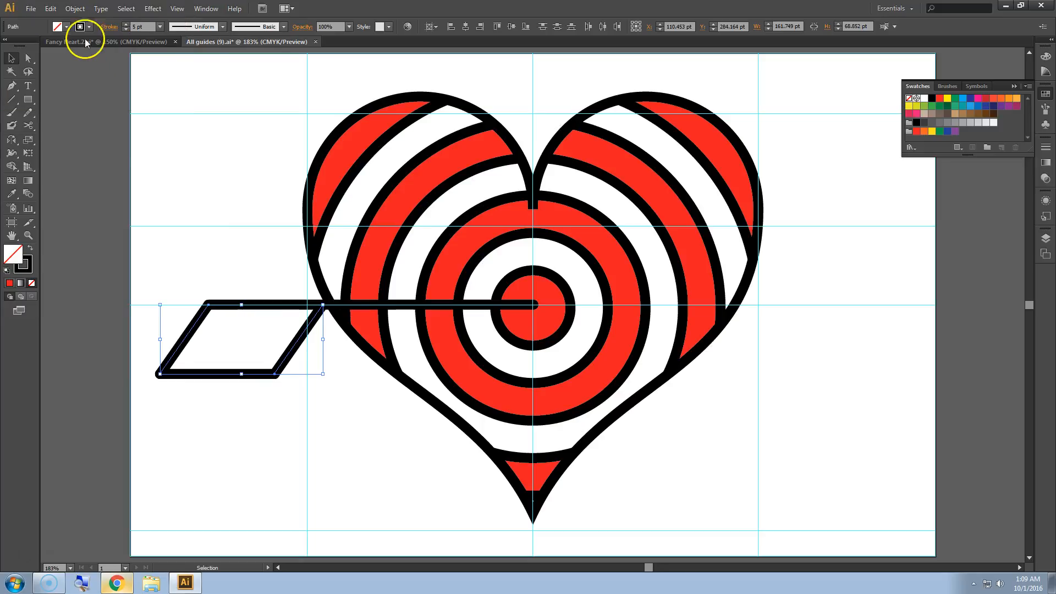
{"action": "left_click", "coordinate": [76, 9]}
{"action": "mouse_move", "coordinate": [150, 258]}
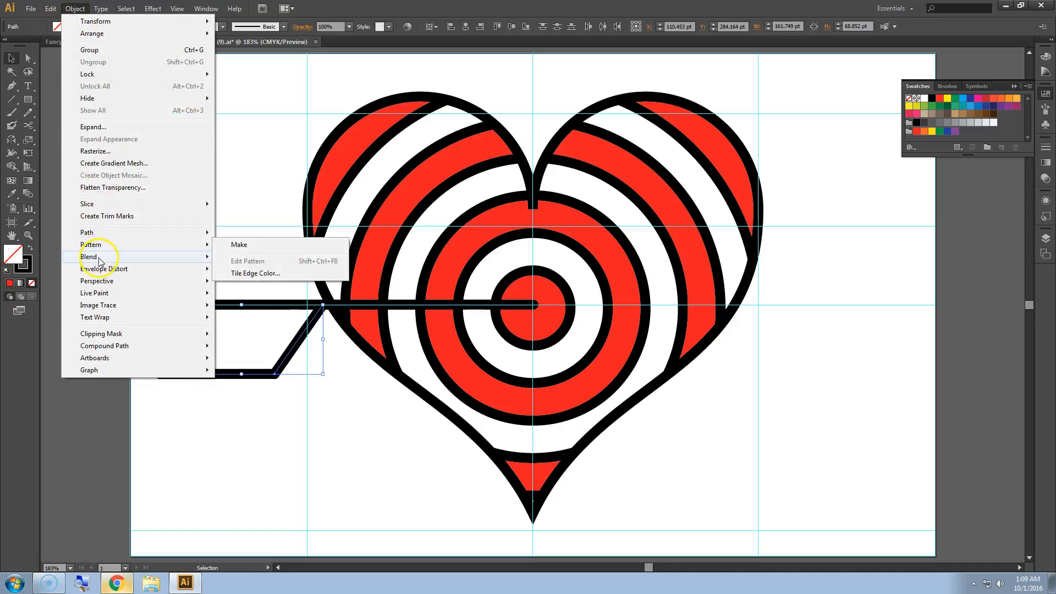
{"action": "left_click", "coordinate": [239, 257]}
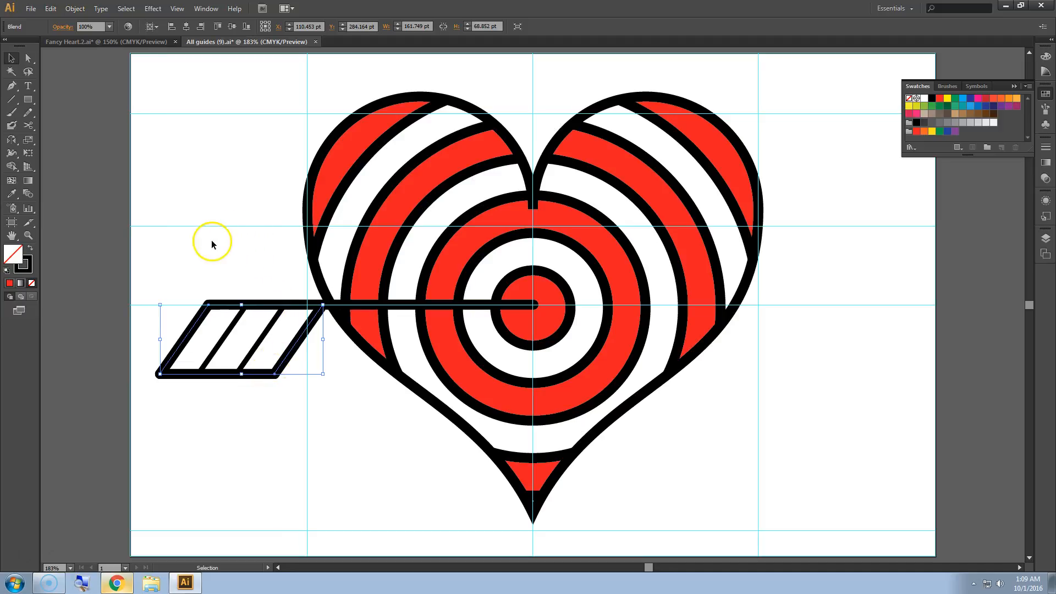
{"action": "left_click", "coordinate": [180, 160]}
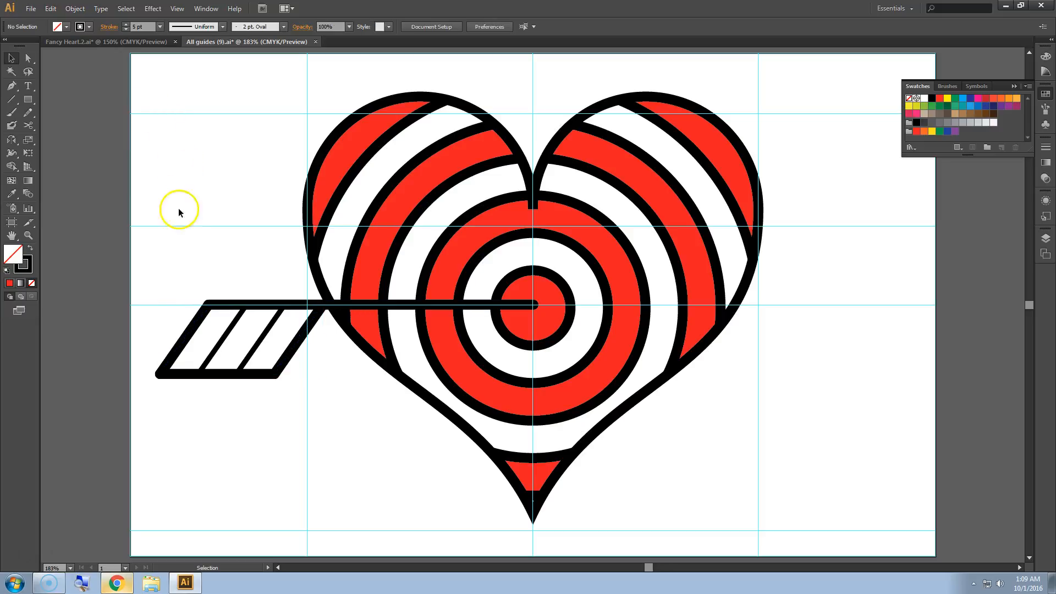
Move the blend below the two 10 pt slanted segments in the Drawing layer's stacking order, just above the shaft.
{"action": "left_click", "coordinate": [1045, 238]}
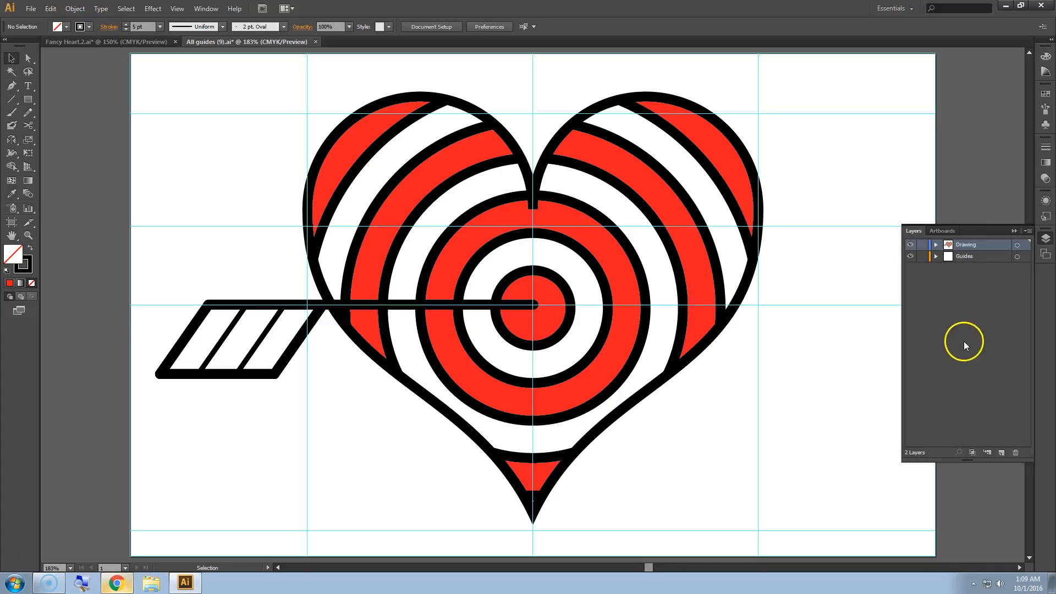
{"action": "left_click", "coordinate": [936, 245]}
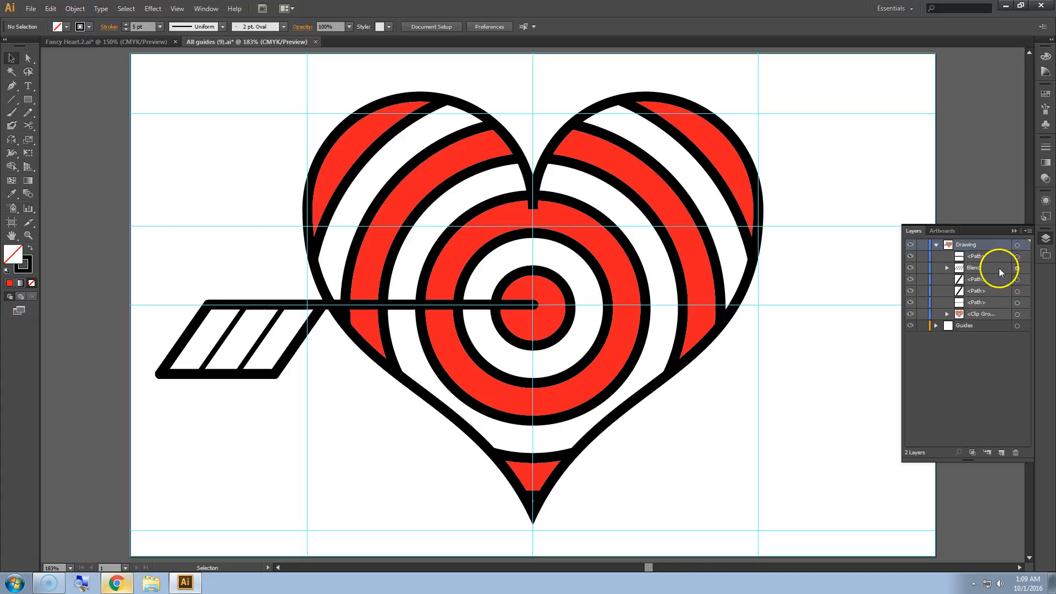
{"action": "left_click", "coordinate": [1018, 268]}
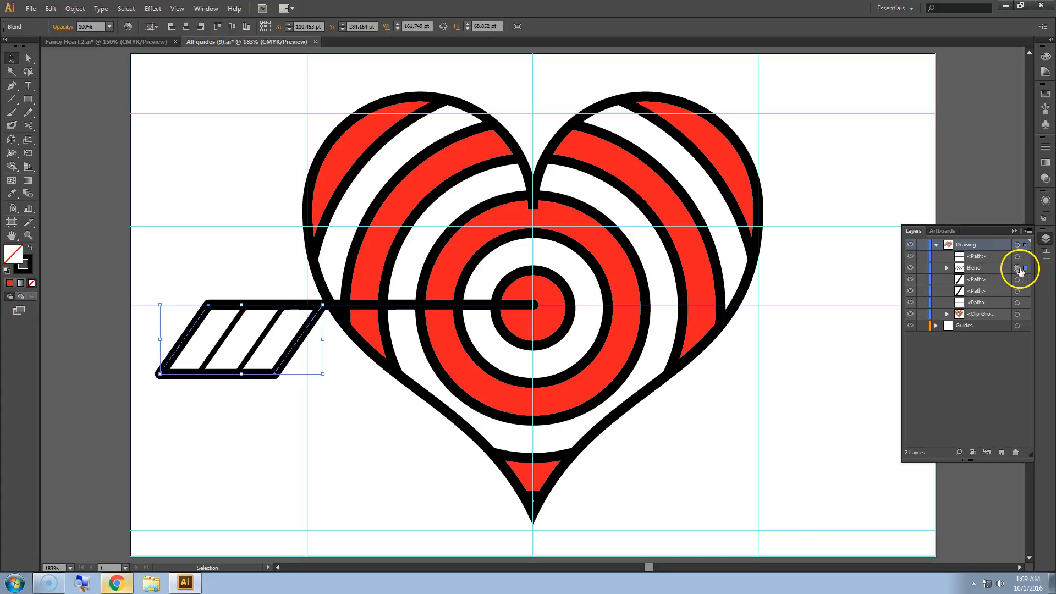
{"action": "left_click_drag", "start_coordinate": [1002, 267], "coordinate": [990, 299]}
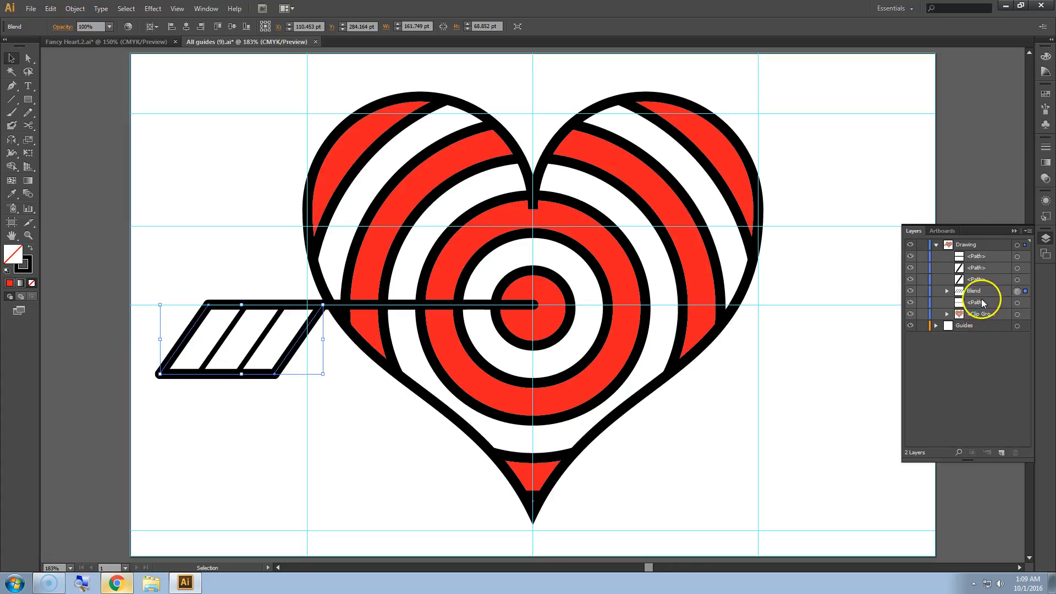
Select the fletching's three 10 pt outline segments and join them into one path.
{"action": "left_click", "coordinate": [1018, 257]}
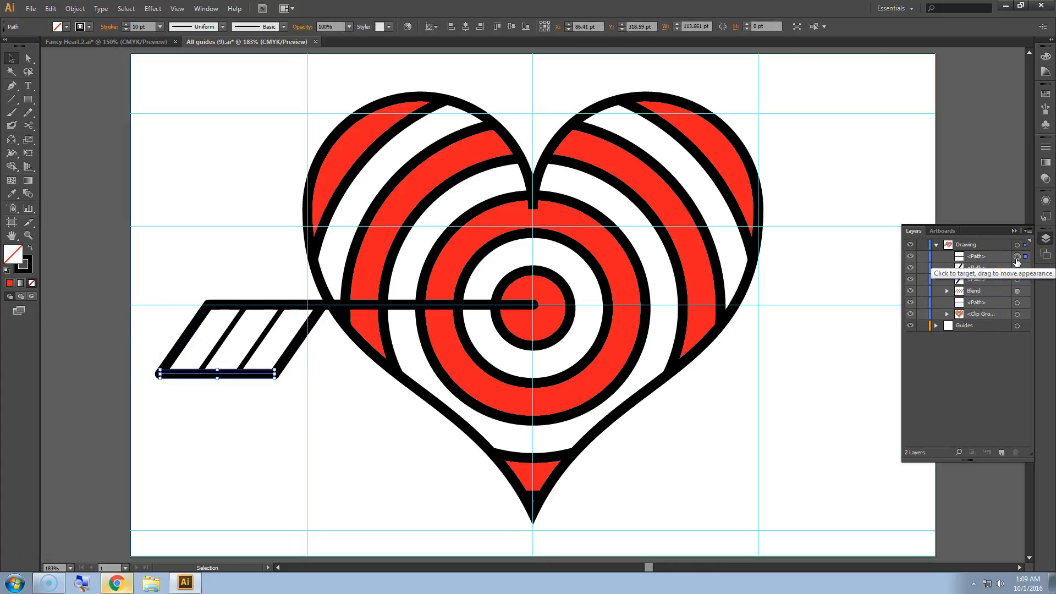
{"action": "left_click", "coordinate": [1017, 268], "text": "shift"}
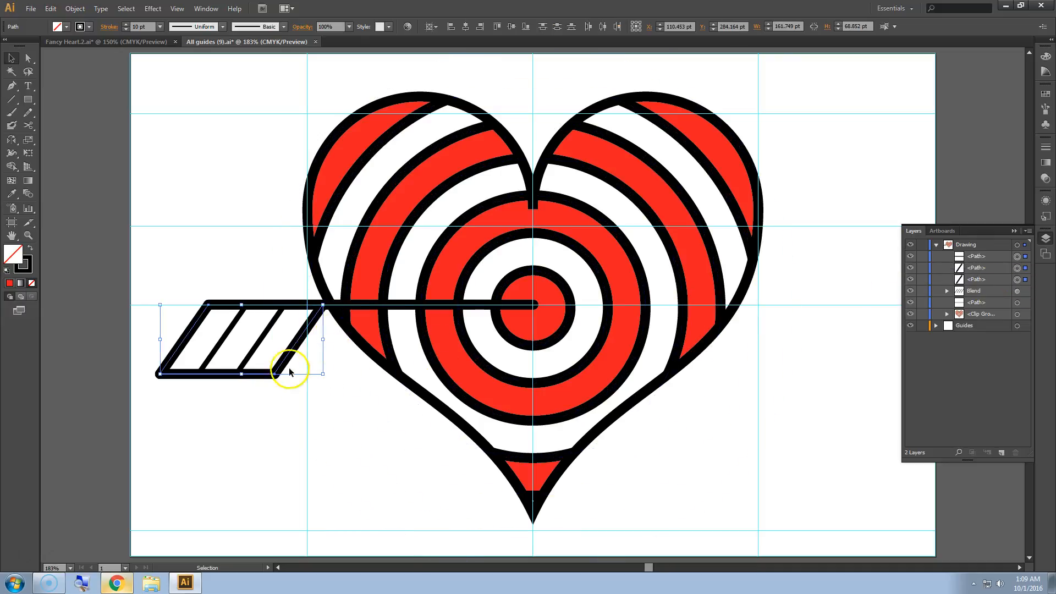
{"action": "right_click", "coordinate": [186, 344]}
{"action": "left_click", "coordinate": [248, 403]}
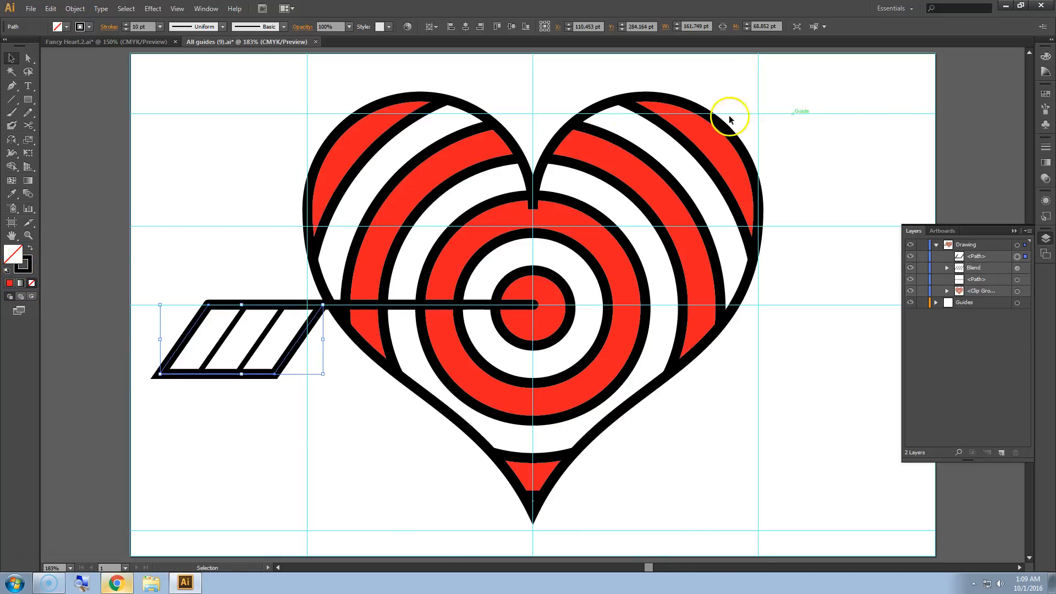
Fill the joined fletching outline with white and move it directly beneath the blend in the stacking order.
{"action": "left_click", "coordinate": [1045, 94]}
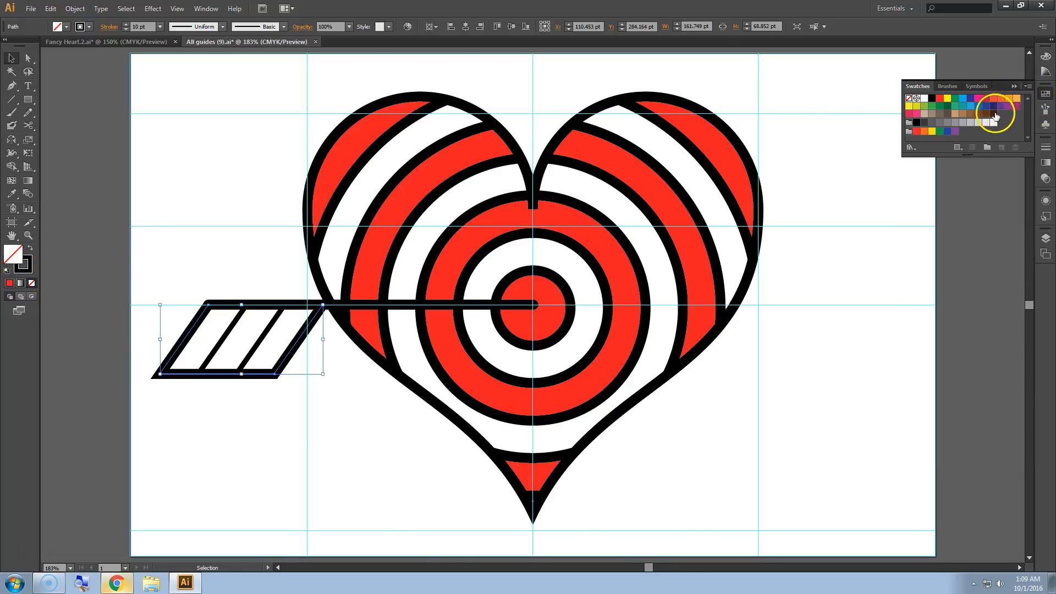
{"action": "left_click", "coordinate": [925, 99]}
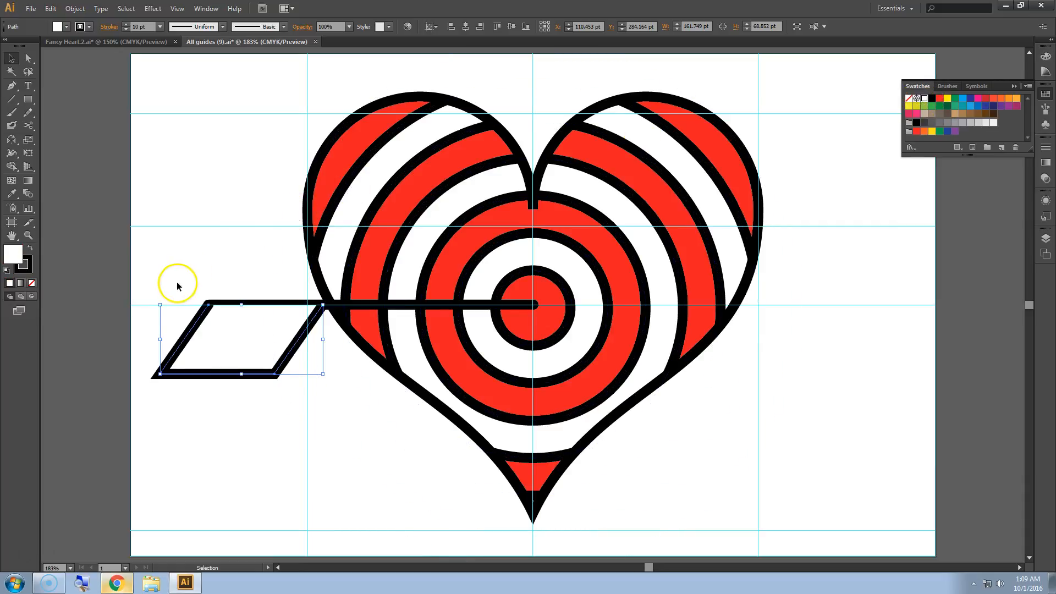
{"action": "left_click", "coordinate": [1045, 238]}
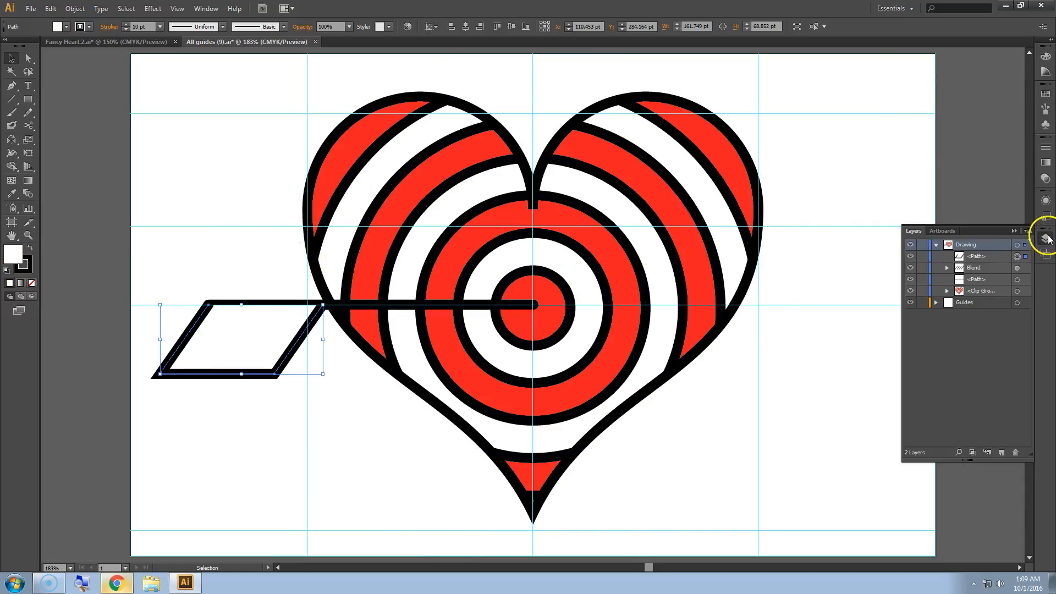
{"action": "left_click", "coordinate": [979, 257]}
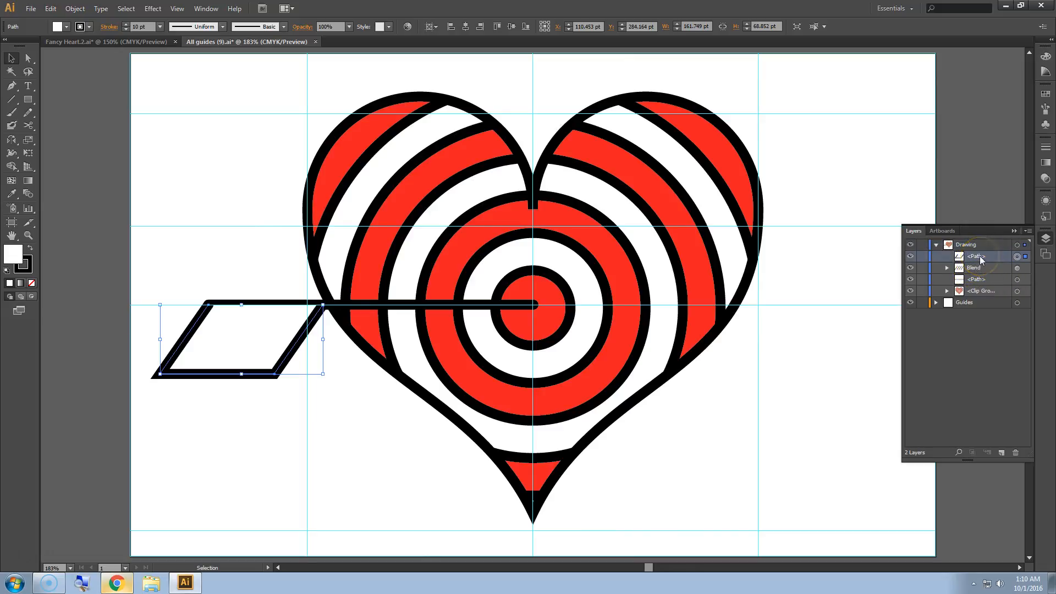
{"action": "left_click_drag", "start_coordinate": [980, 260], "coordinate": [981, 275]}
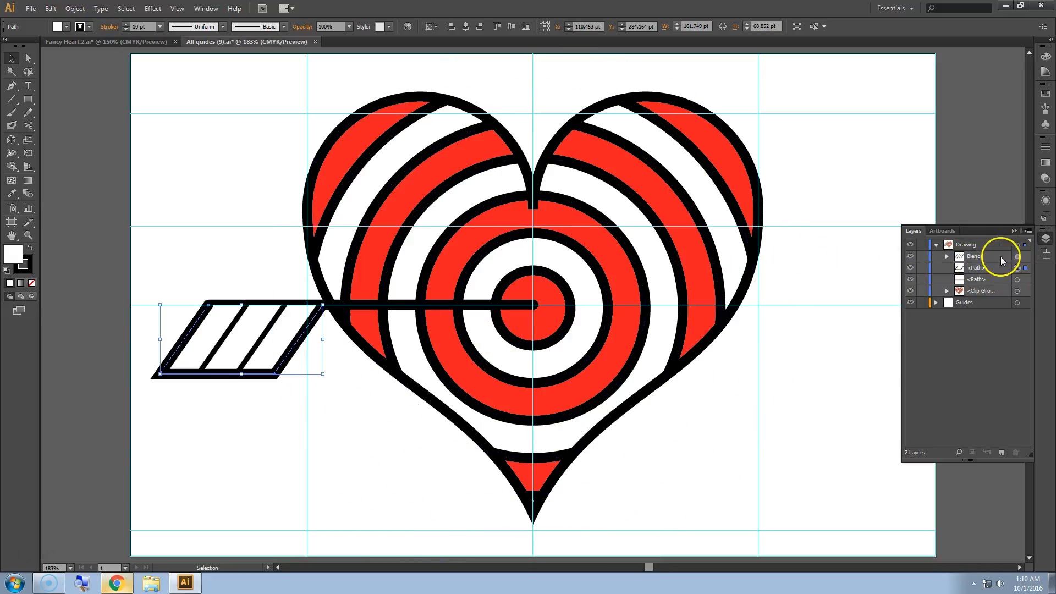
{"action": "left_click", "coordinate": [199, 257]}
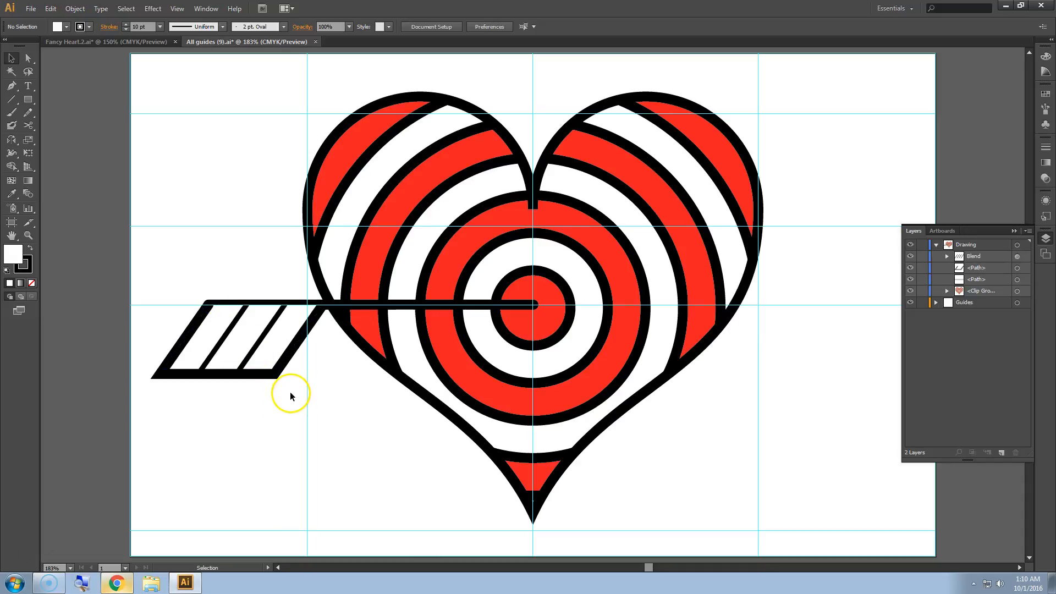
Reflect a copy of the fletching across the horizontal axis at the shaft's tail, and move the shaft to the top of the Drawing layer.
{"action": "left_click_drag", "start_coordinate": [291, 393], "coordinate": [145, 356]}
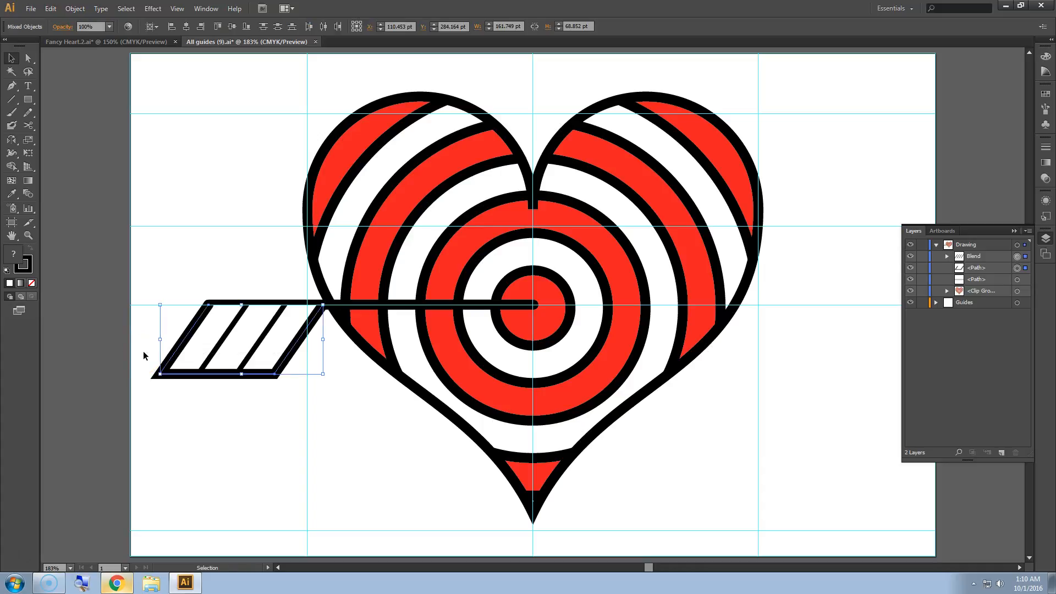
{"action": "left_click", "coordinate": [11, 141], "text": "alt"}
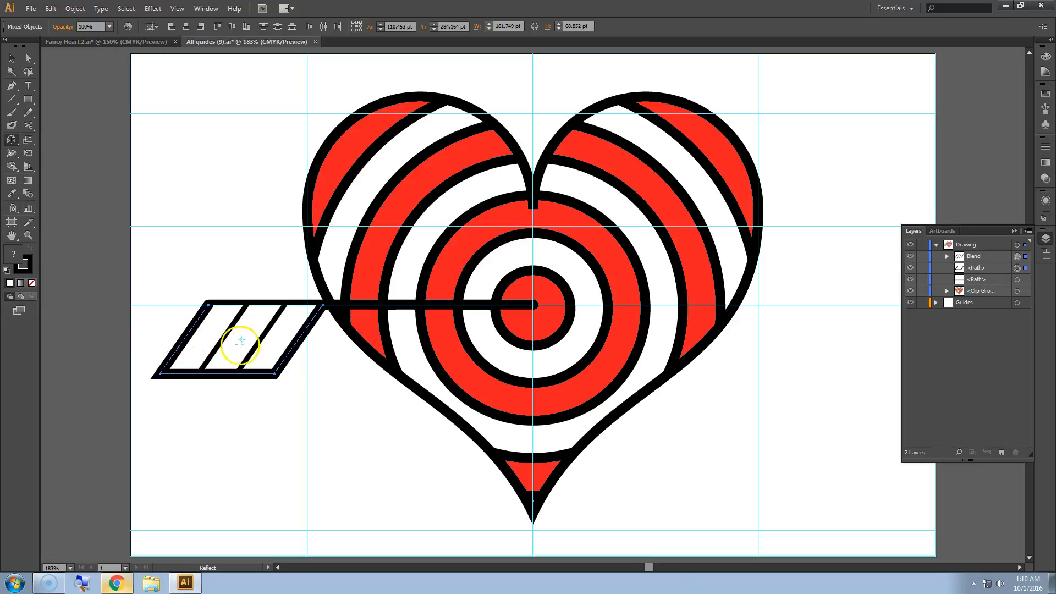
{"action": "left_click", "coordinate": [208, 304], "text": "alt"}
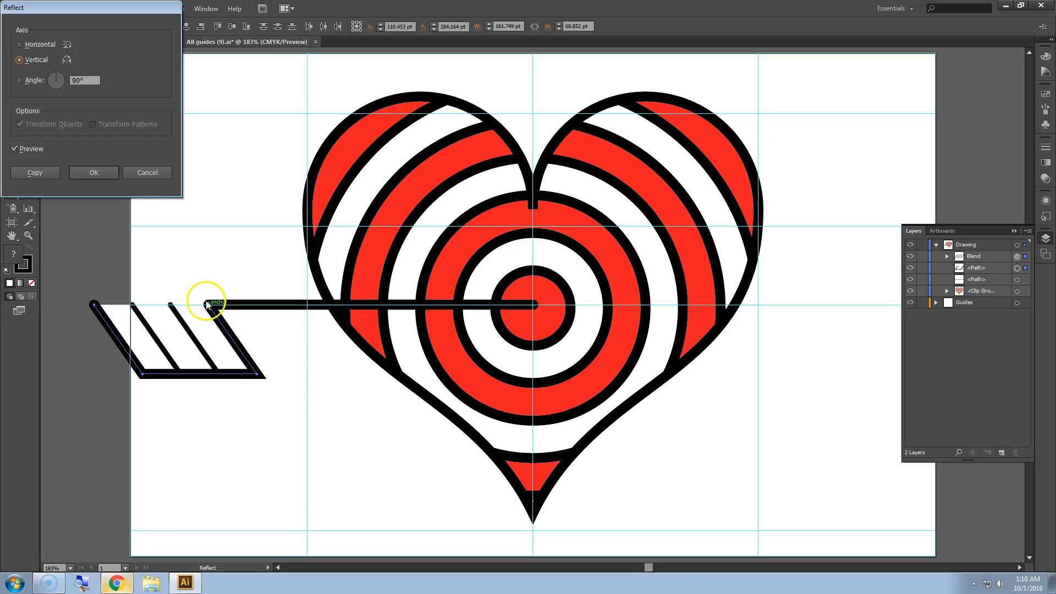
{"action": "left_click", "coordinate": [19, 44]}
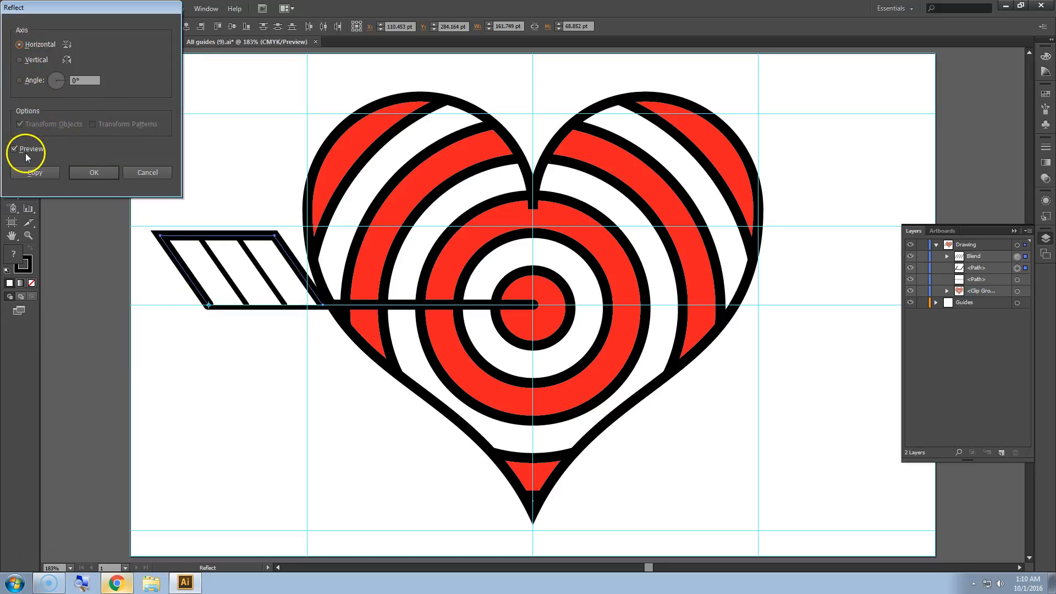
{"action": "left_click", "coordinate": [35, 172]}
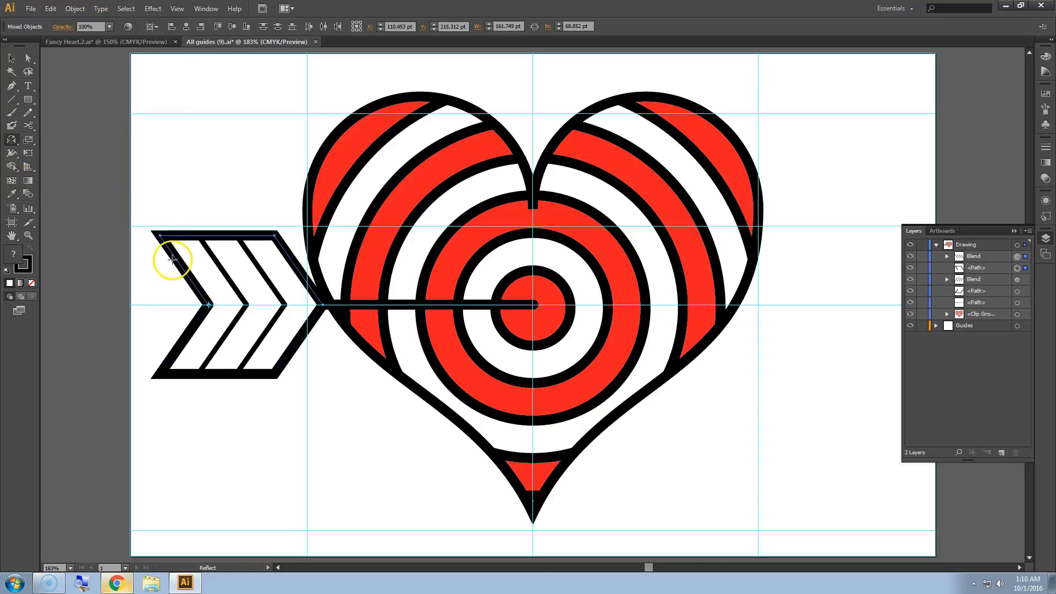
{"action": "left_click", "coordinate": [978, 302]}
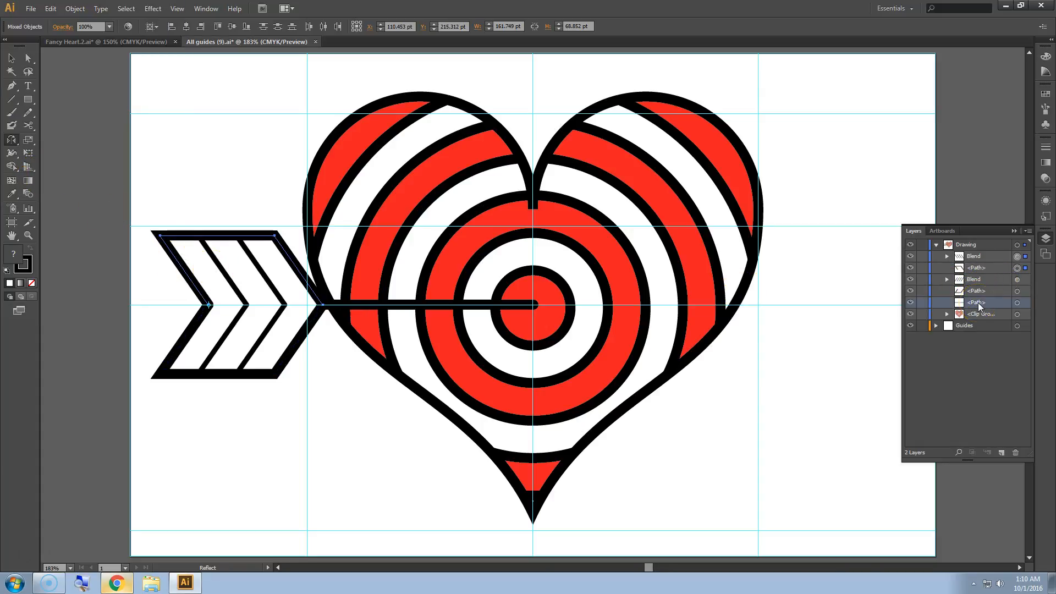
{"action": "mouse_move", "coordinate": [983, 304]}
{"action": "left_mouse_down"}
{"action": "mouse_move", "coordinate": [983, 247]}
{"action": "mouse_move", "coordinate": [984, 258]}
{"action": "left_mouse_up"}
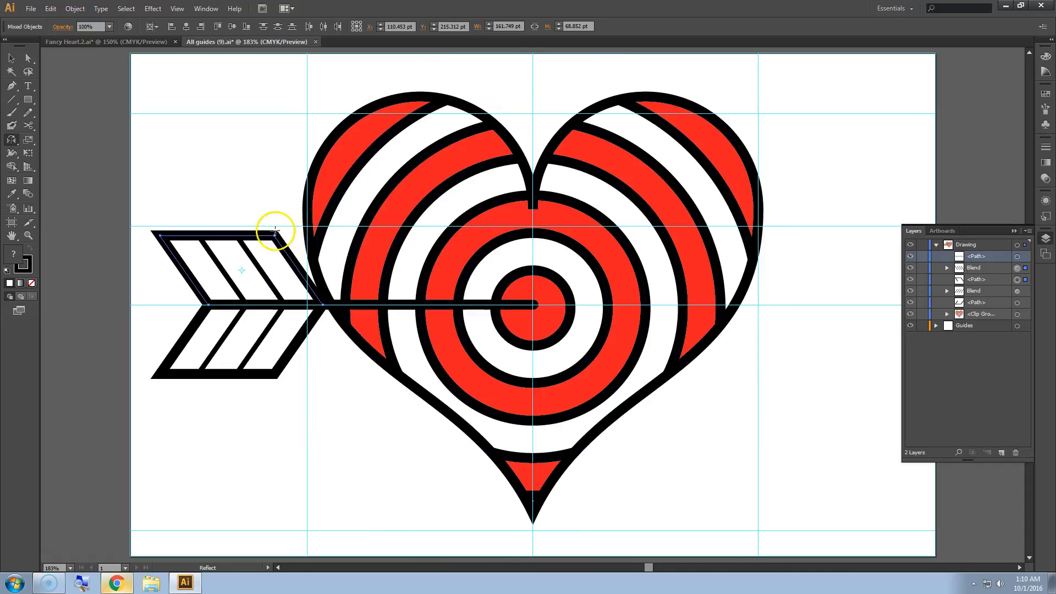
Select the shaft and both fletching halves together and group them.
{"action": "left_click", "coordinate": [11, 57]}
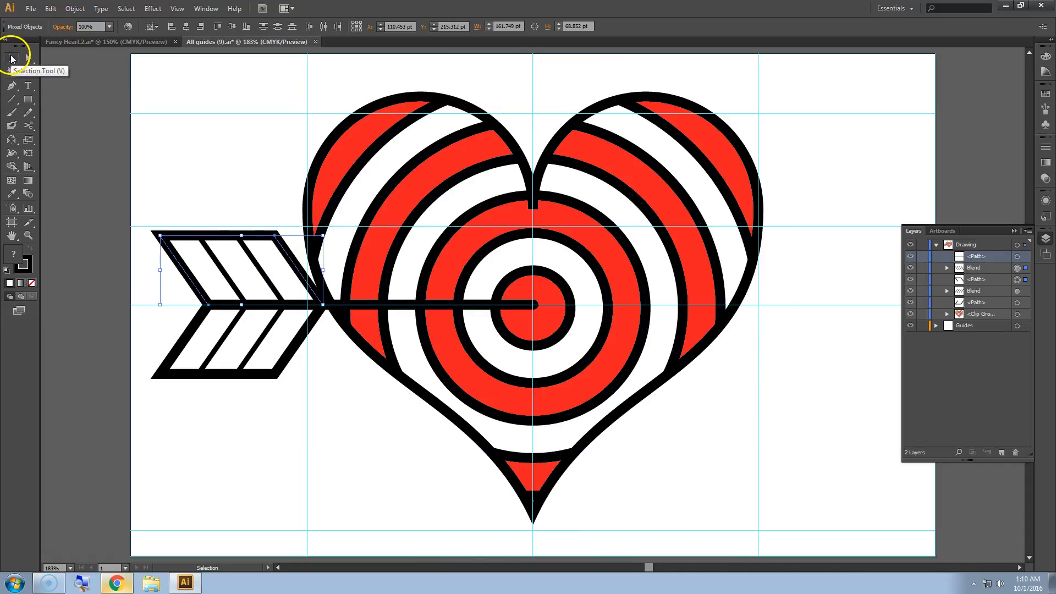
{"action": "left_click_drag", "start_coordinate": [290, 383], "coordinate": [143, 208]}
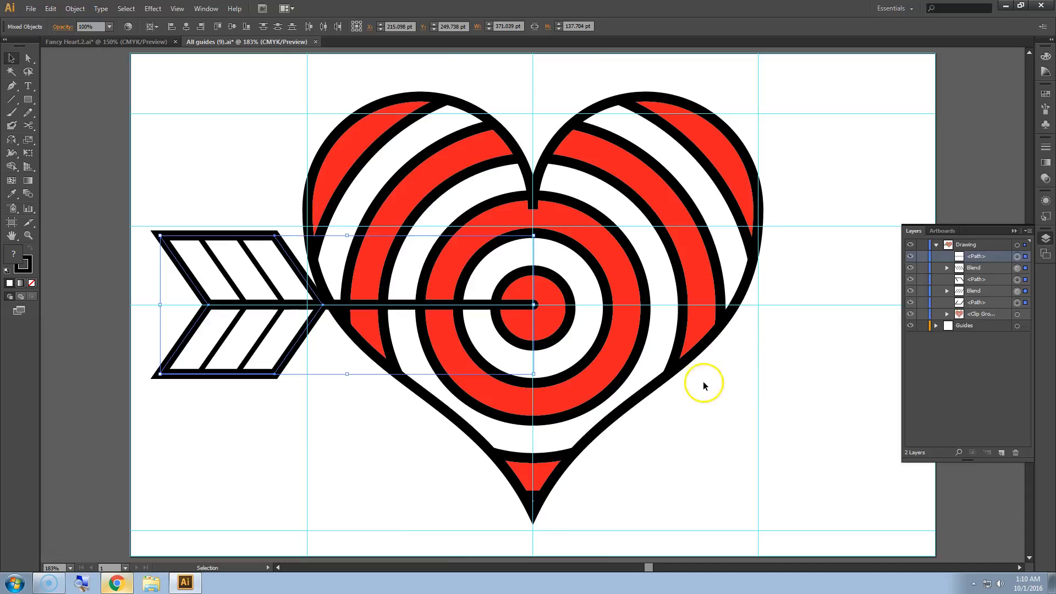
{"action": "right_click", "coordinate": [250, 307]}
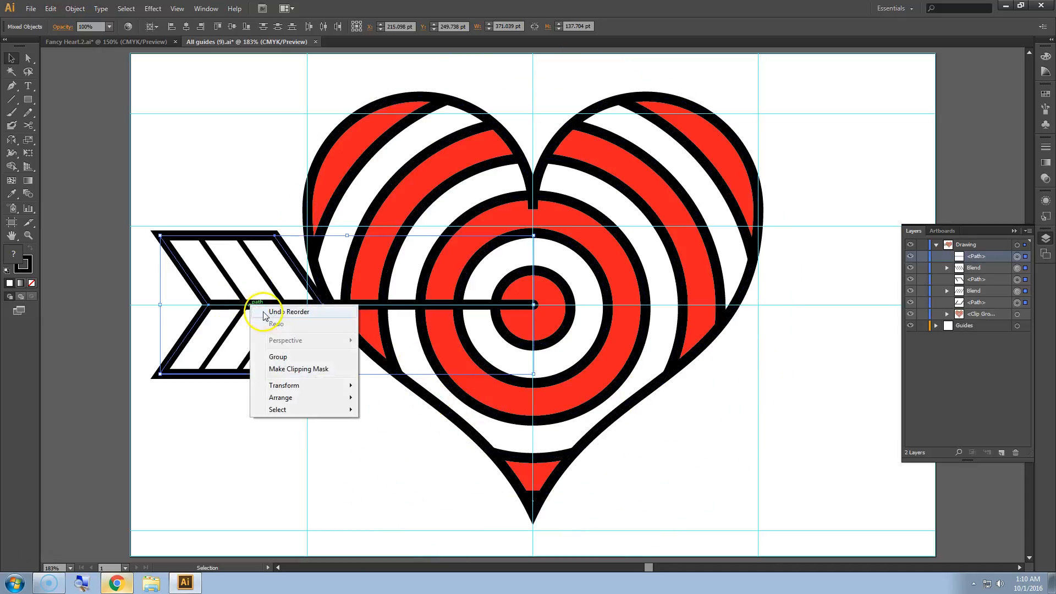
{"action": "left_click", "coordinate": [275, 356]}
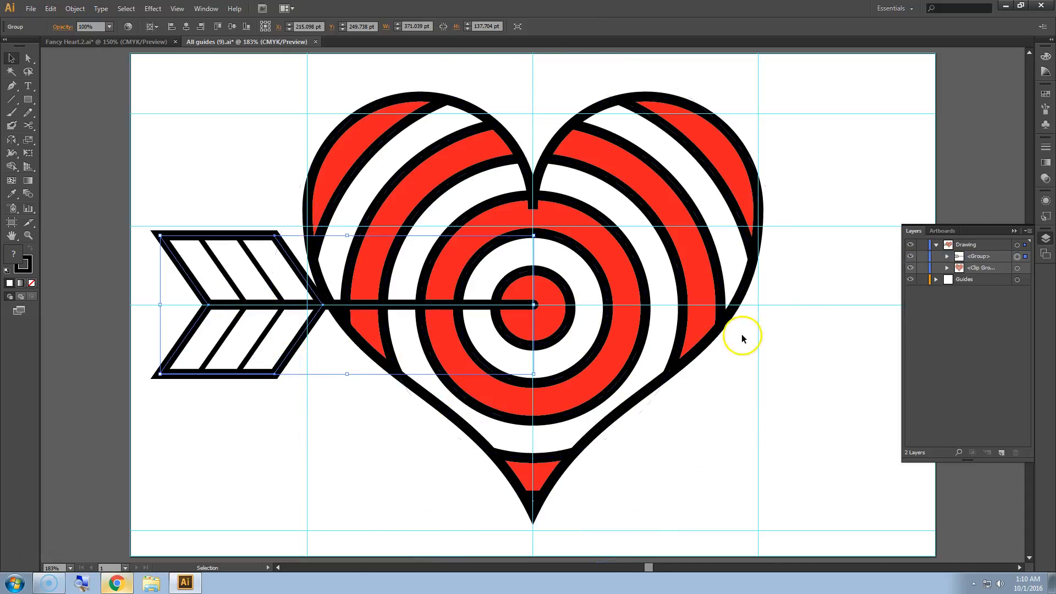
Rename the clip group in the Drawing layer as Heart and the new group as arrow.
{"action": "left_click", "coordinate": [983, 270]}
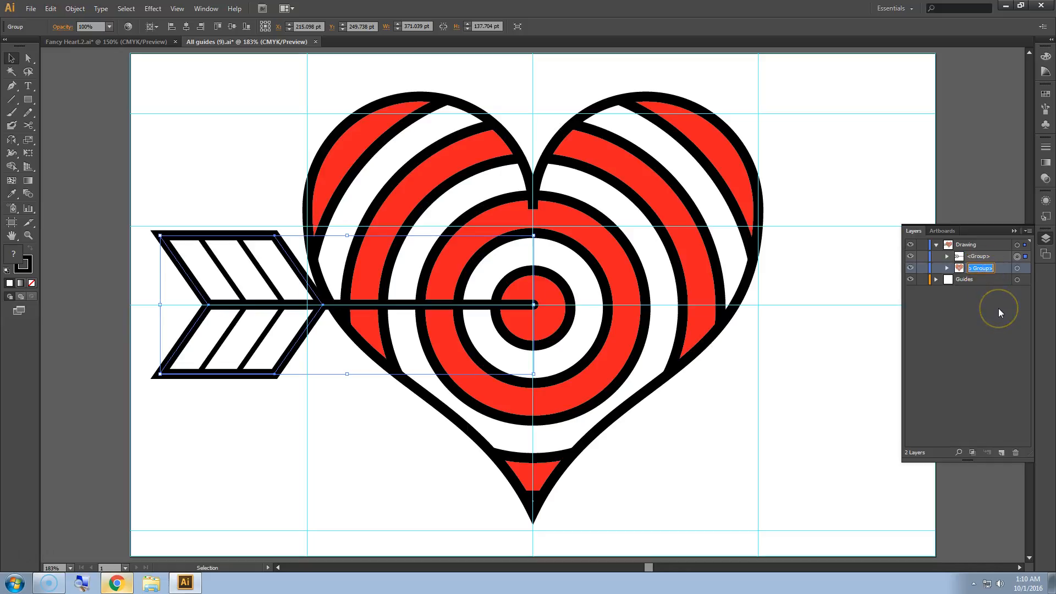
{"action": "type", "text": "Heart"}
{"action": "left_click", "coordinate": [983, 260]}
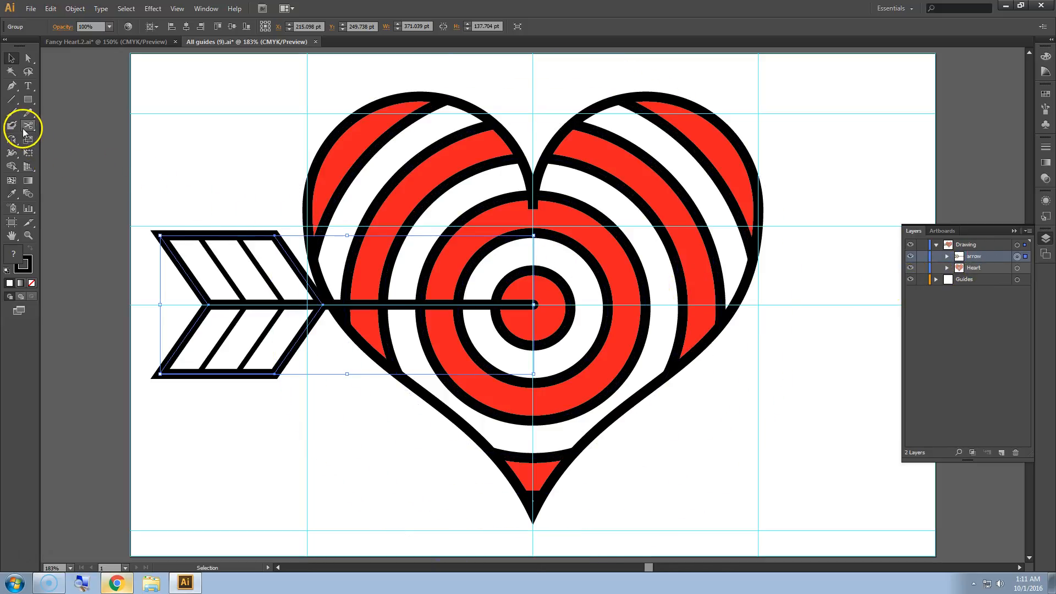
Rotate the arrow group by -31° about the shaft's tip at the target's centre.
{"action": "left_click", "coordinate": [12, 141]}
{"action": "left_click_drag", "start_coordinate": [13, 142], "coordinate": [45, 138]}
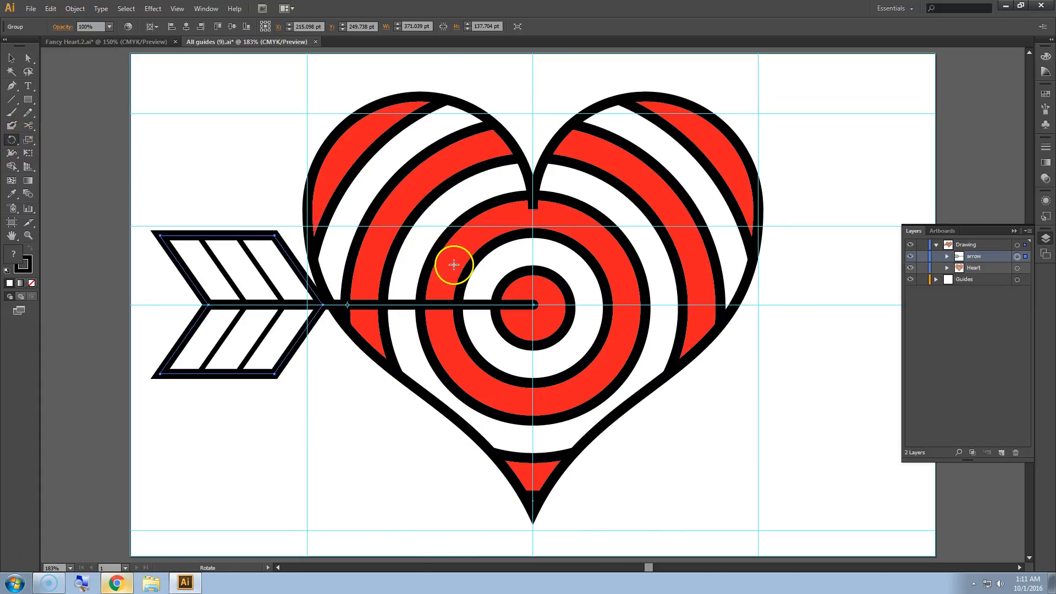
{"action": "left_click", "coordinate": [534, 304], "text": "alt"}
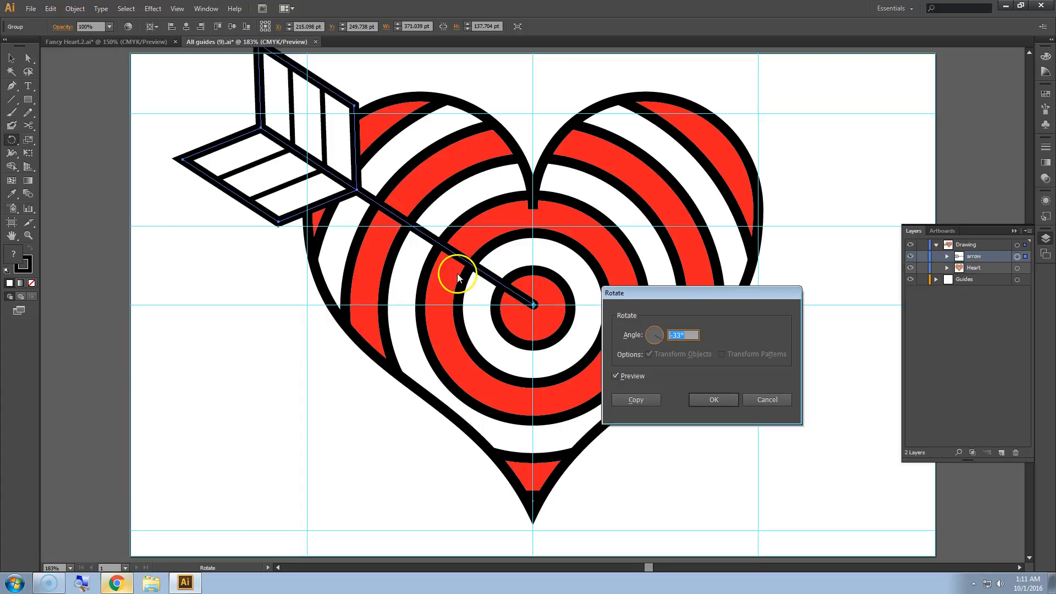
{"action": "key", "text": "Up"}
{"action": "key", "text": "Up"}
{"action": "key", "text": "Up"}
{"action": "key", "text": "Up"}
{"action": "key", "text": "Up"}
{"action": "key", "text": "Up"}
{"action": "key", "text": "Up"}
{"action": "key", "text": "Up"}
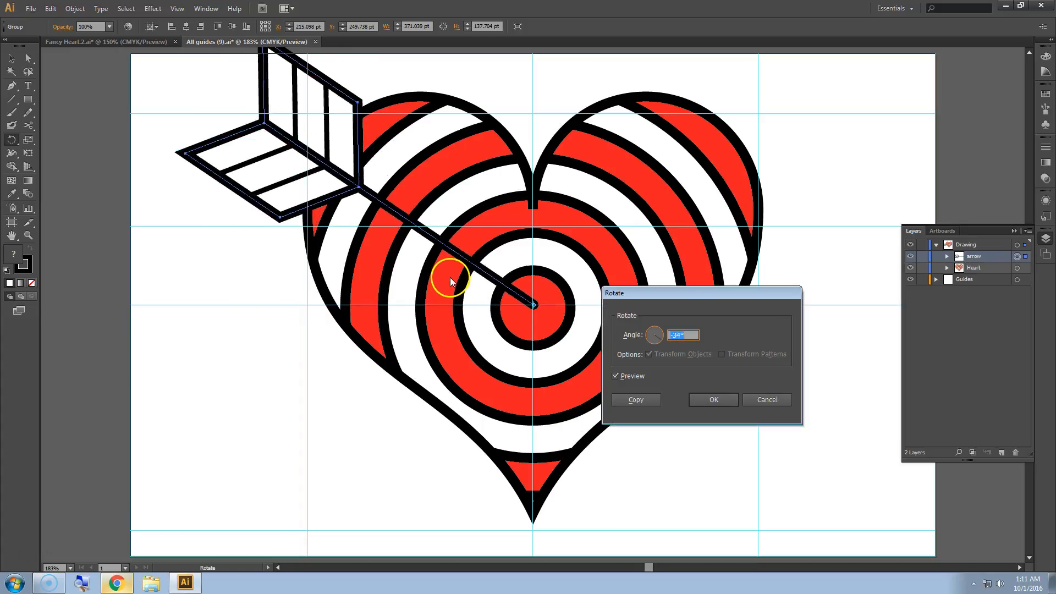
{"action": "key", "text": "Down"}
{"action": "key", "text": "Down"}
{"action": "key", "text": "Down"}
{"action": "key", "text": "Down"}
{"action": "key", "text": "Down"}
{"action": "key", "text": "Down"}
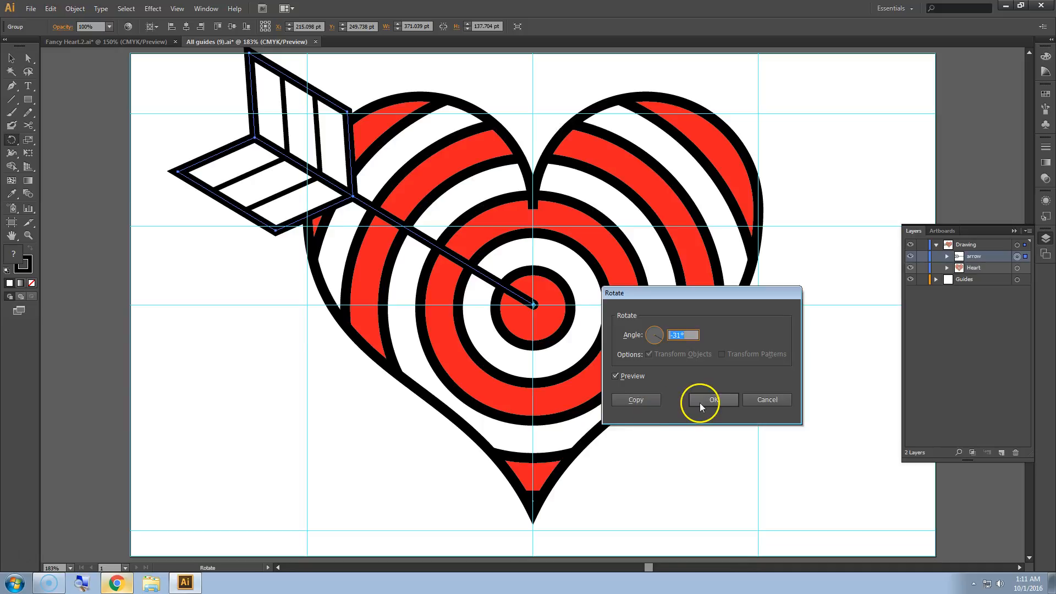
{"action": "left_click", "coordinate": [714, 399]}
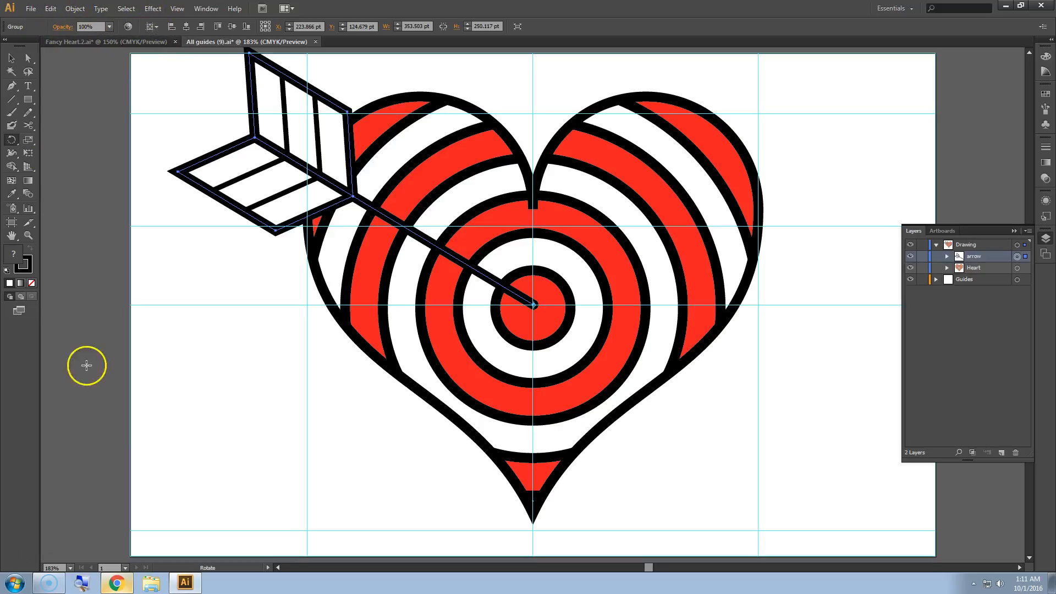
Switch to Chrome, close the All guides.ai preview, and download Heart.pdf from the Fancy Heart assignment in Google Classroom.
{"action": "left_click", "coordinate": [102, 585]}
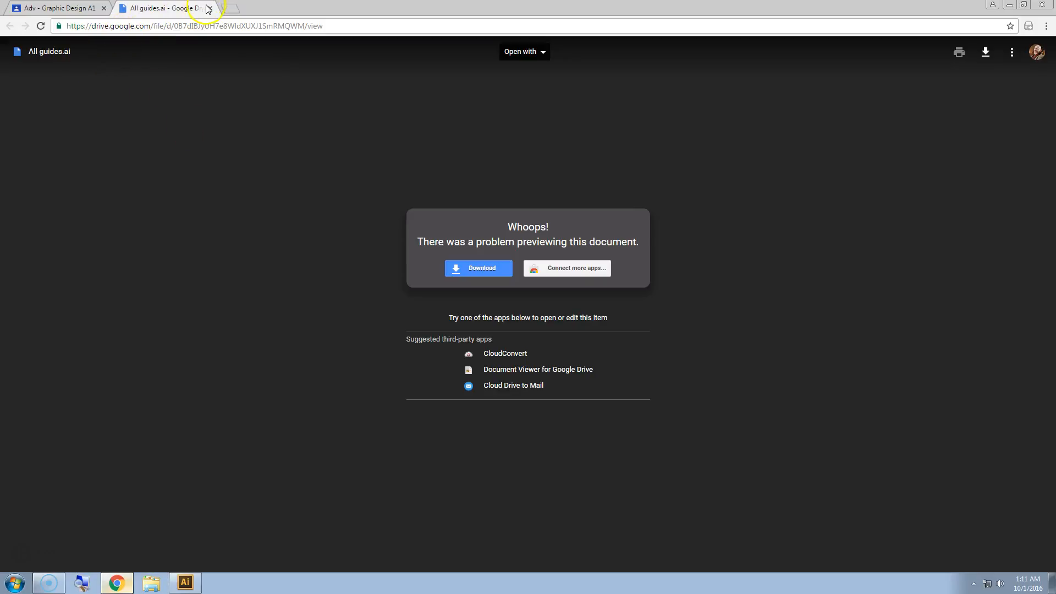
{"action": "left_click", "coordinate": [208, 8]}
{"action": "left_click", "coordinate": [19, 49]}
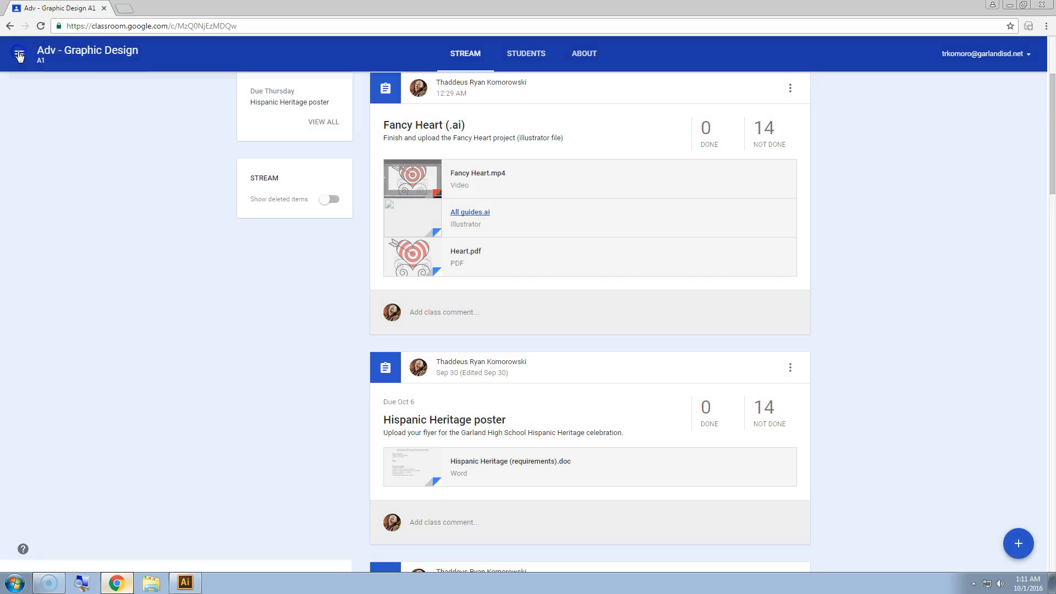
{"action": "left_click", "coordinate": [414, 260]}
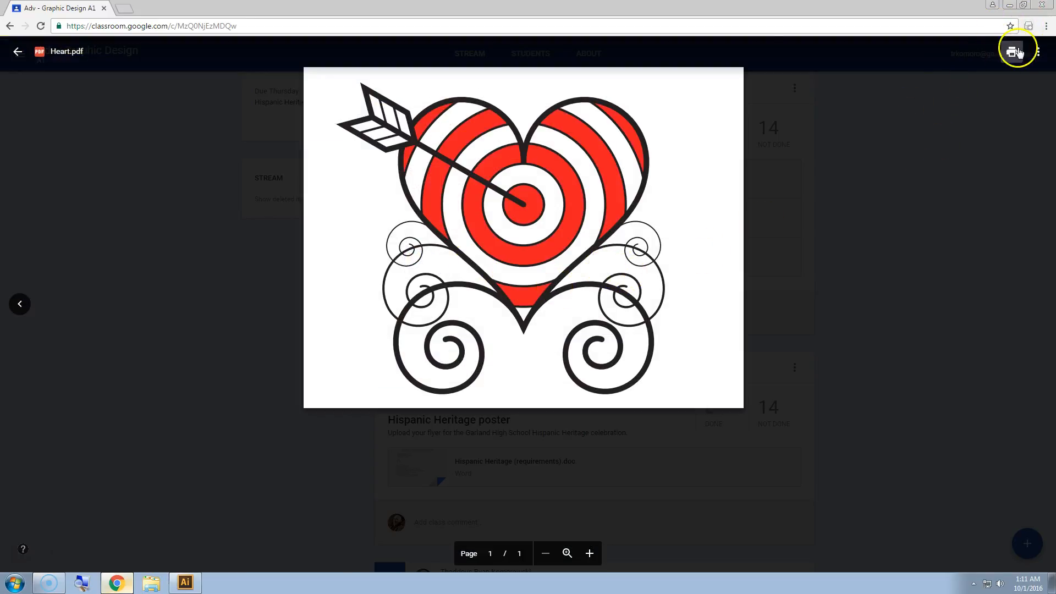
{"action": "left_click", "coordinate": [1039, 53]}
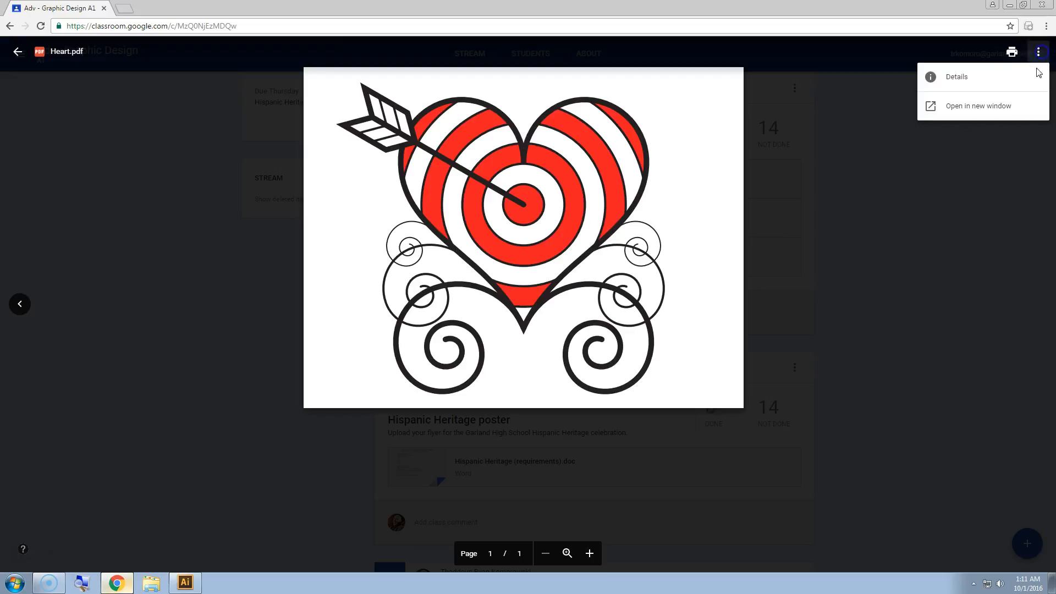
{"action": "left_click", "coordinate": [981, 108]}
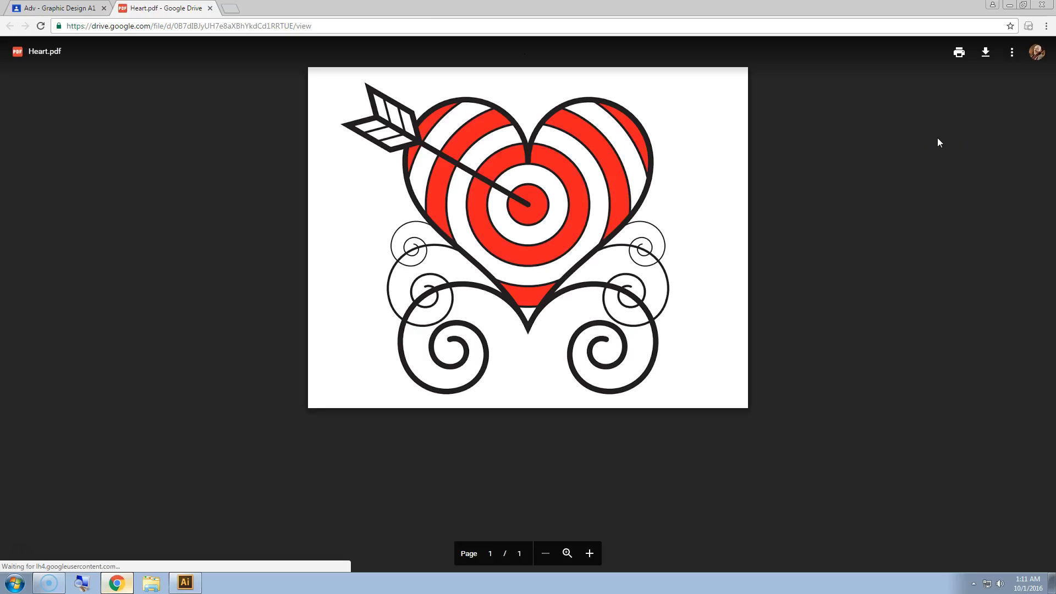
{"action": "left_click", "coordinate": [985, 51]}
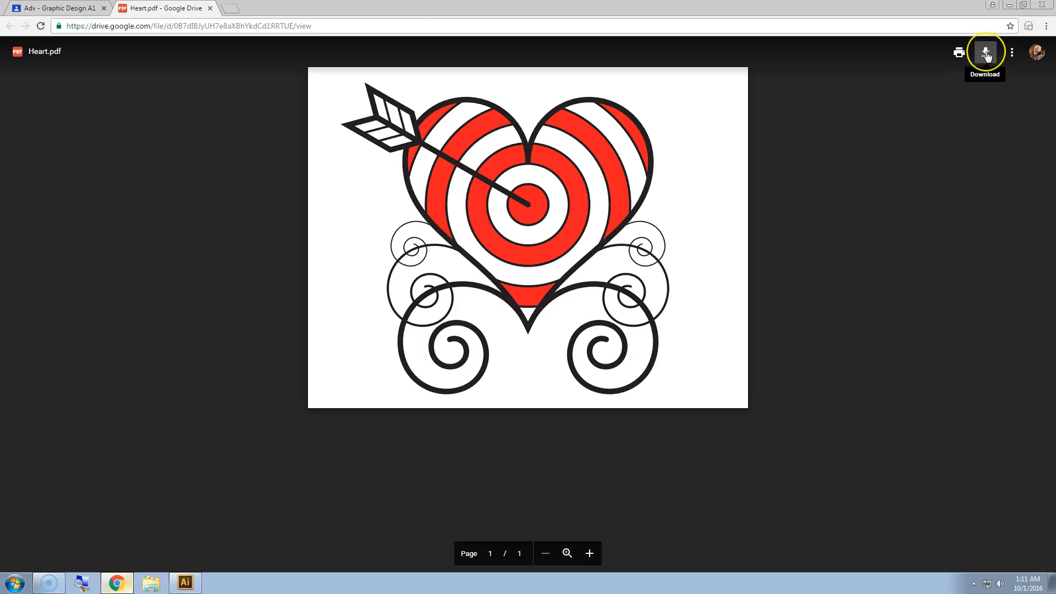
{"action": "left_click", "coordinate": [986, 53]}
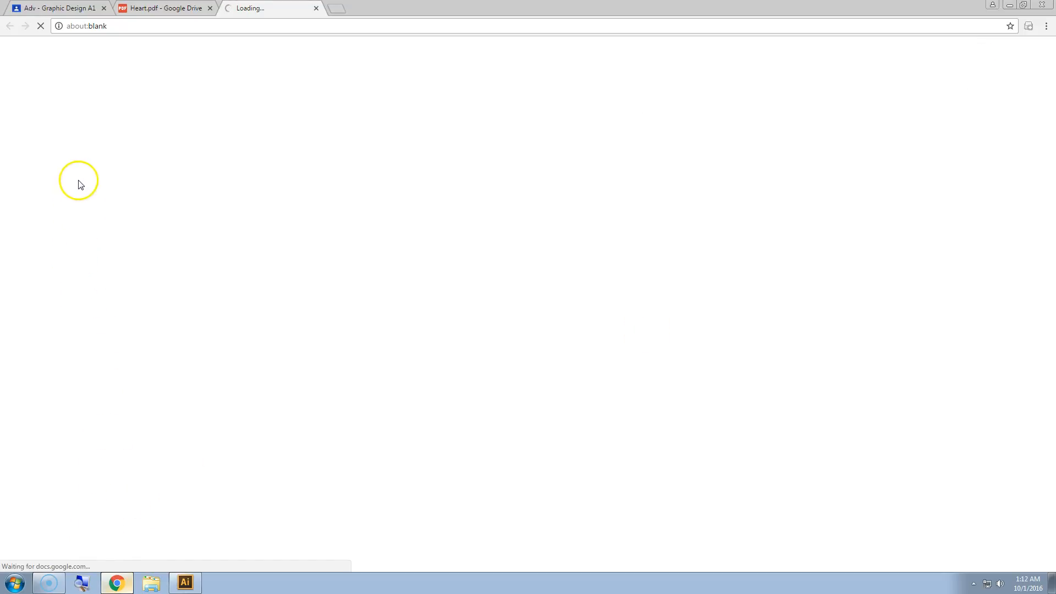
Switch back to Illustrator, start placing a file, and browse to the Downloads folder.
{"action": "left_click", "coordinate": [187, 583]}
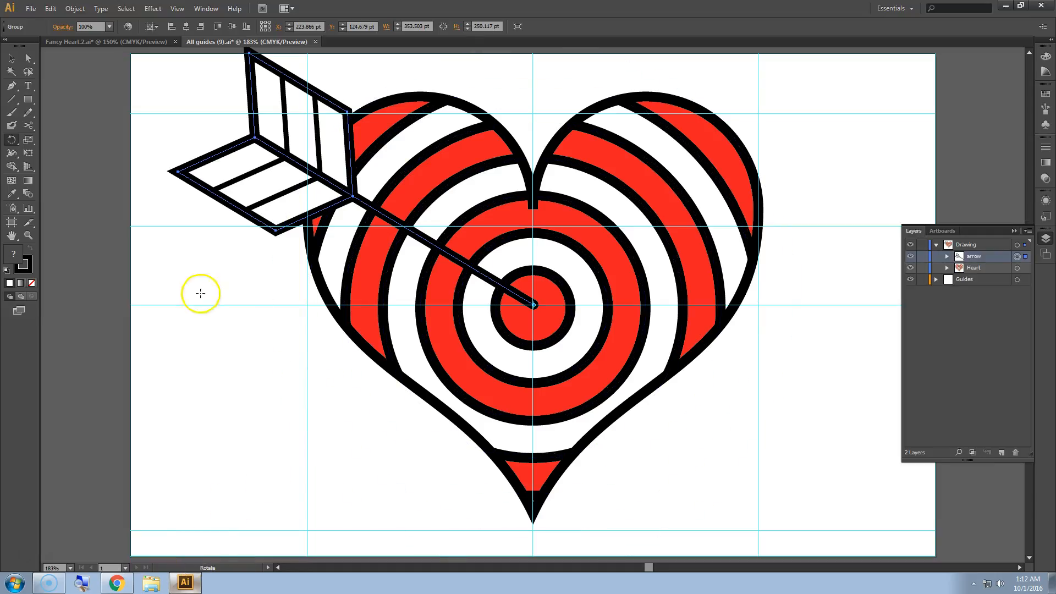
{"action": "left_click", "coordinate": [31, 10]}
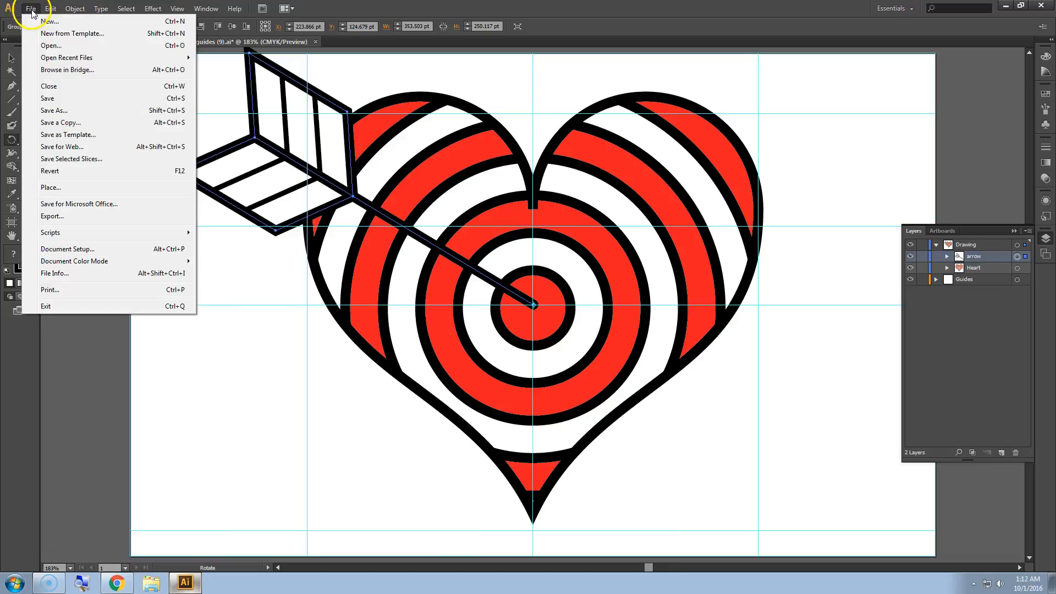
{"action": "left_click", "coordinate": [68, 188]}
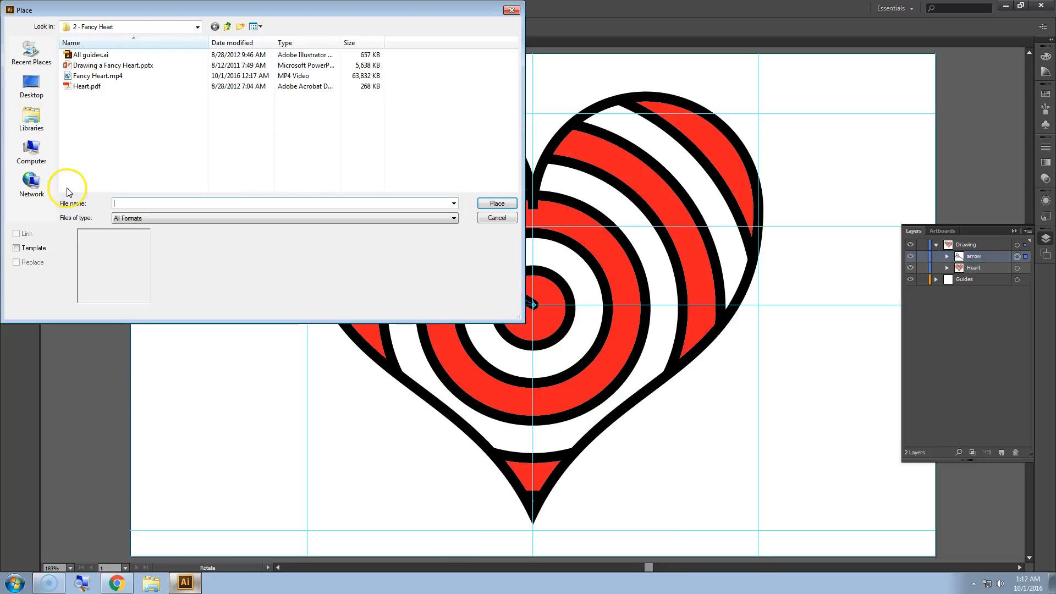
{"action": "left_click", "coordinate": [35, 96]}
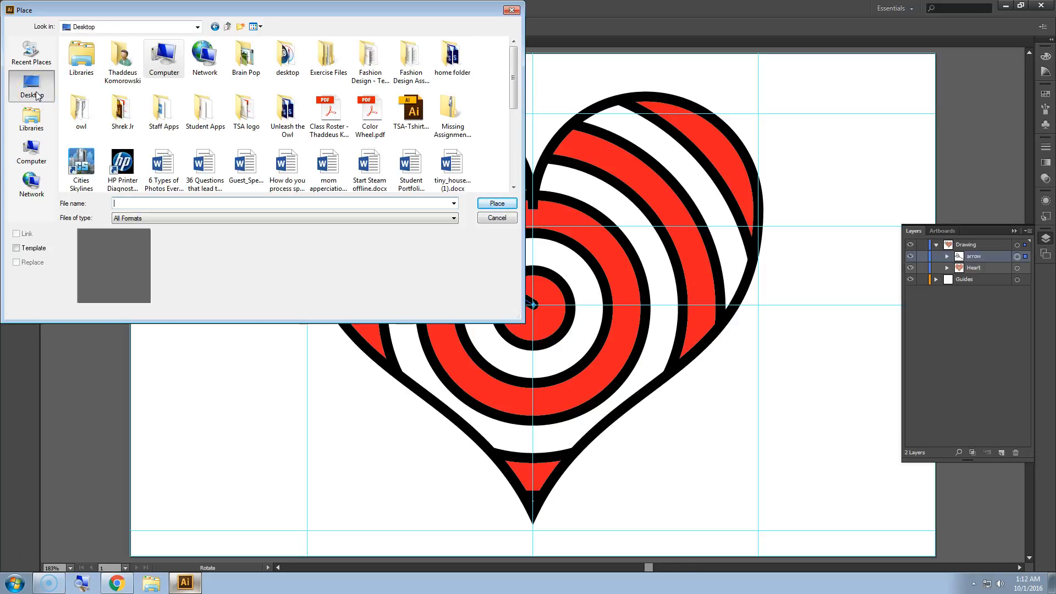
{"action": "left_click", "coordinate": [35, 123]}
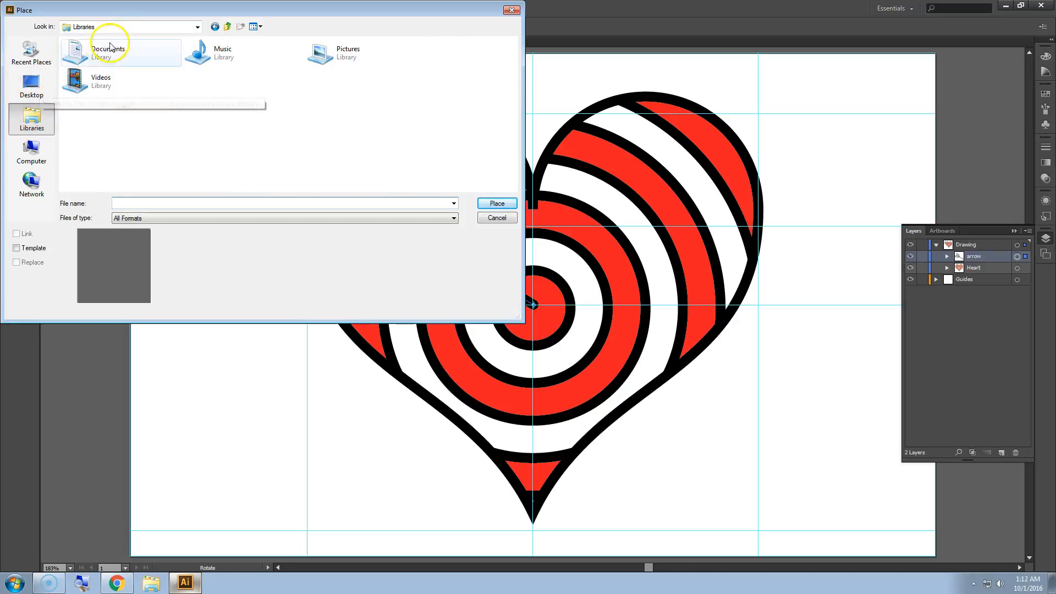
{"action": "left_click", "coordinate": [197, 27]}
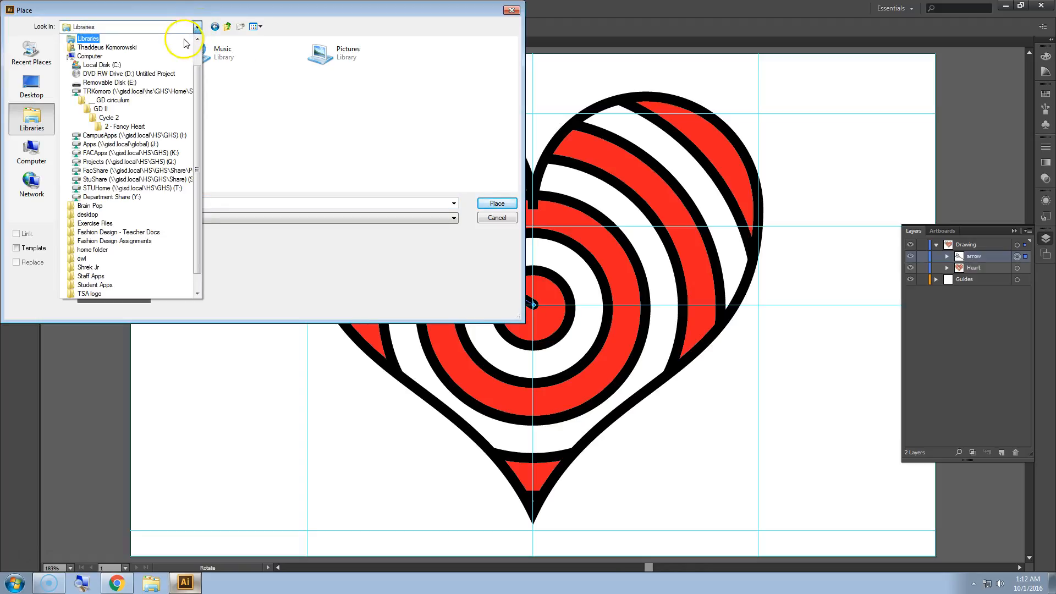
{"action": "left_click", "coordinate": [35, 63]}
{"action": "left_click", "coordinate": [38, 52]}
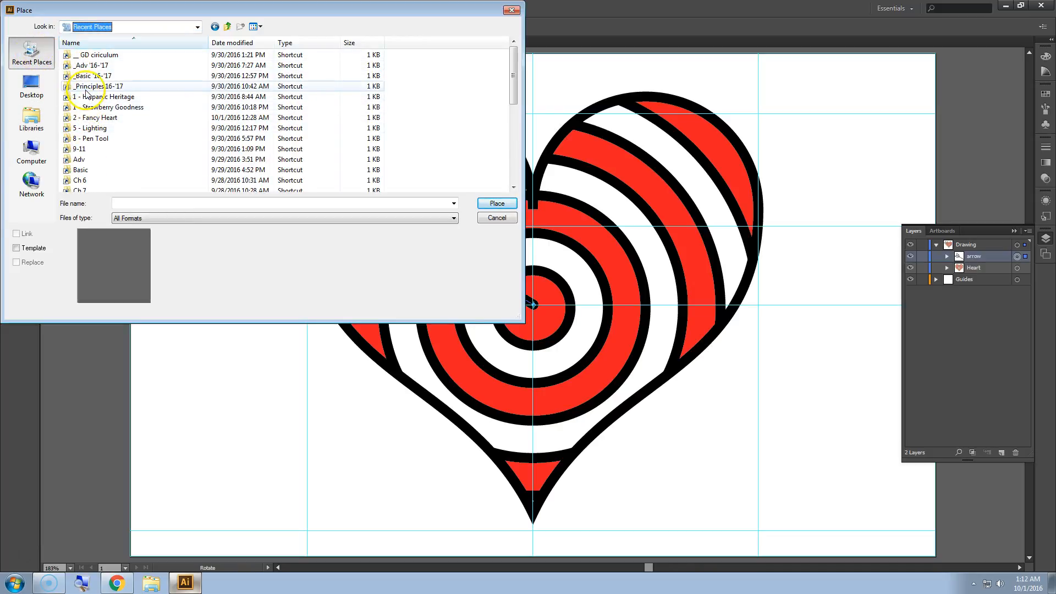
{"action": "left_click_drag", "start_coordinate": [515, 87], "coordinate": [504, 123]}
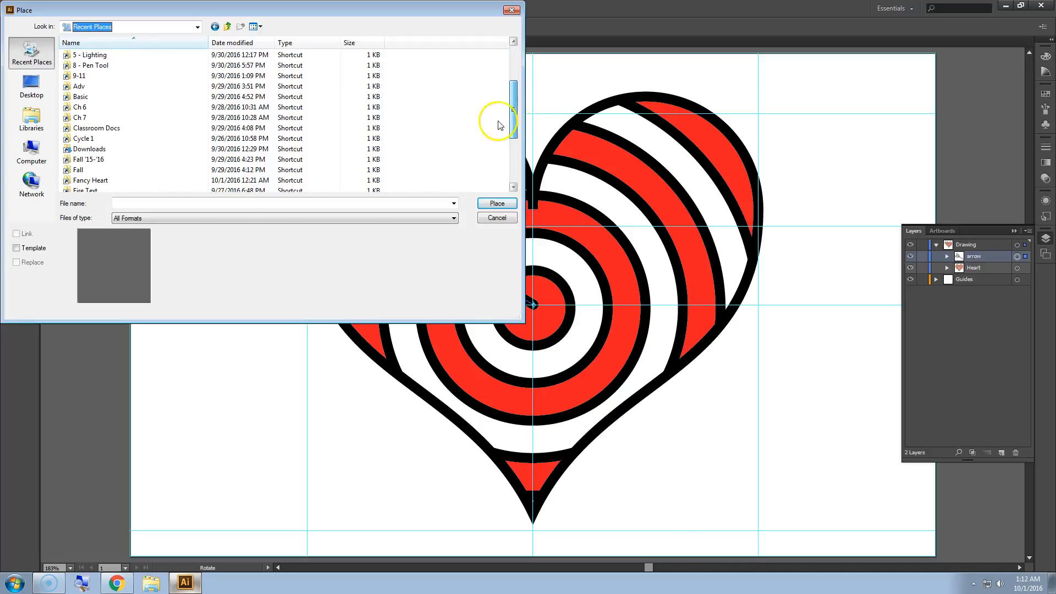
{"action": "left_click", "coordinate": [81, 152]}
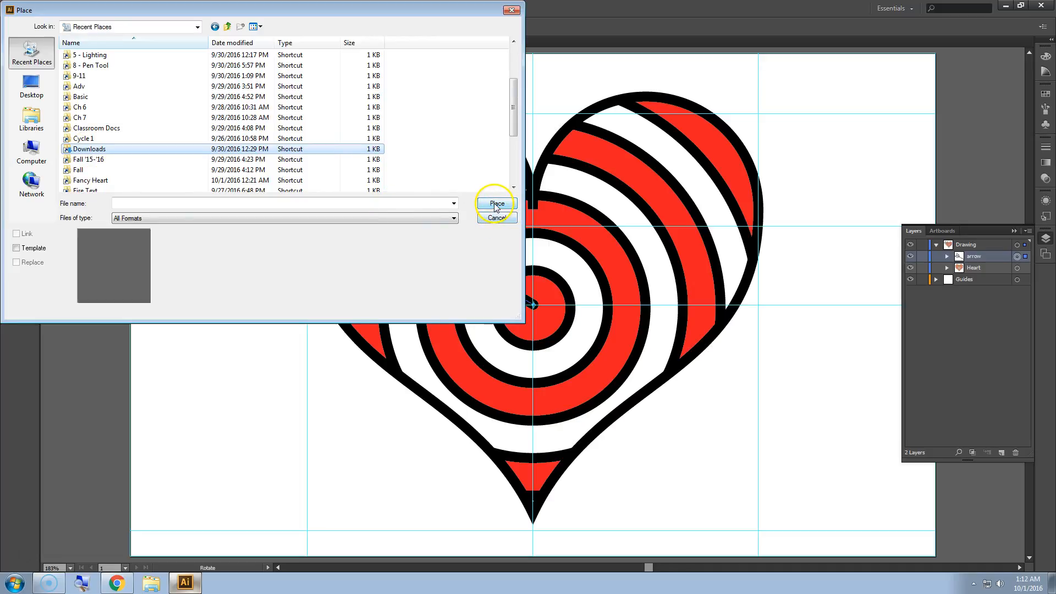
{"action": "double_click", "coordinate": [88, 149]}
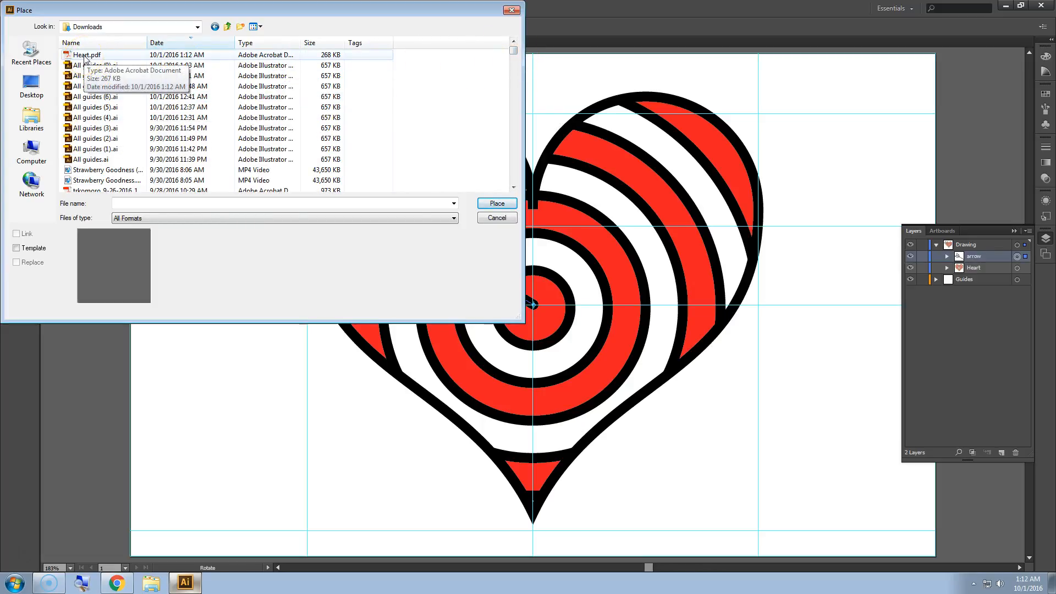
Place Heart.pdf in the drawing as a linked file, cropped to Media.
{"action": "left_click", "coordinate": [85, 56]}
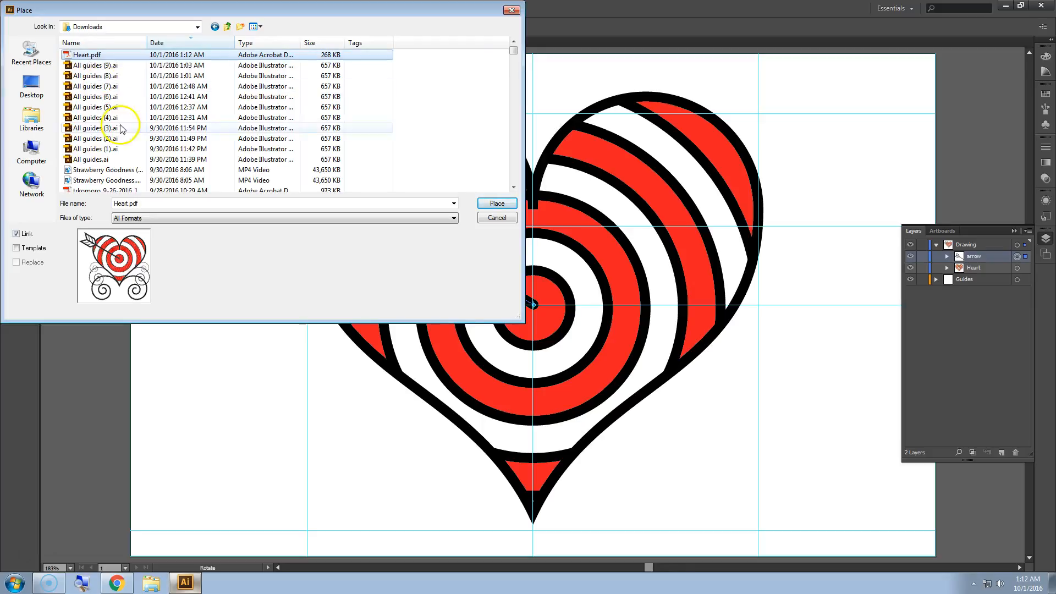
{"action": "left_click", "coordinate": [497, 203]}
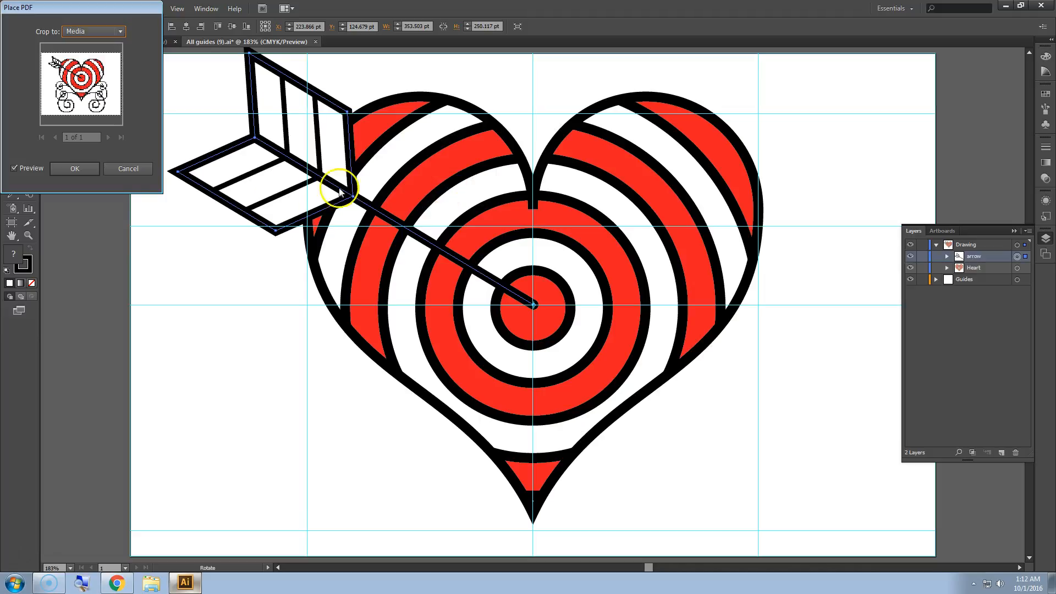
{"action": "left_click", "coordinate": [75, 169]}
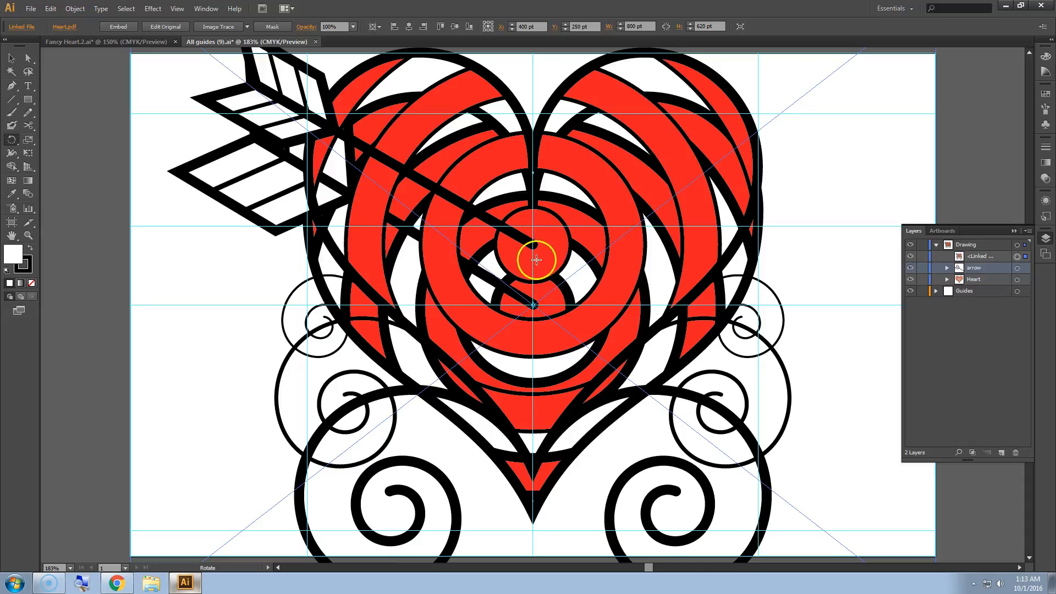
Set alignment to the artboard and centre the placed Heart.pdf vertically on it.
{"action": "left_click", "coordinate": [378, 28]}
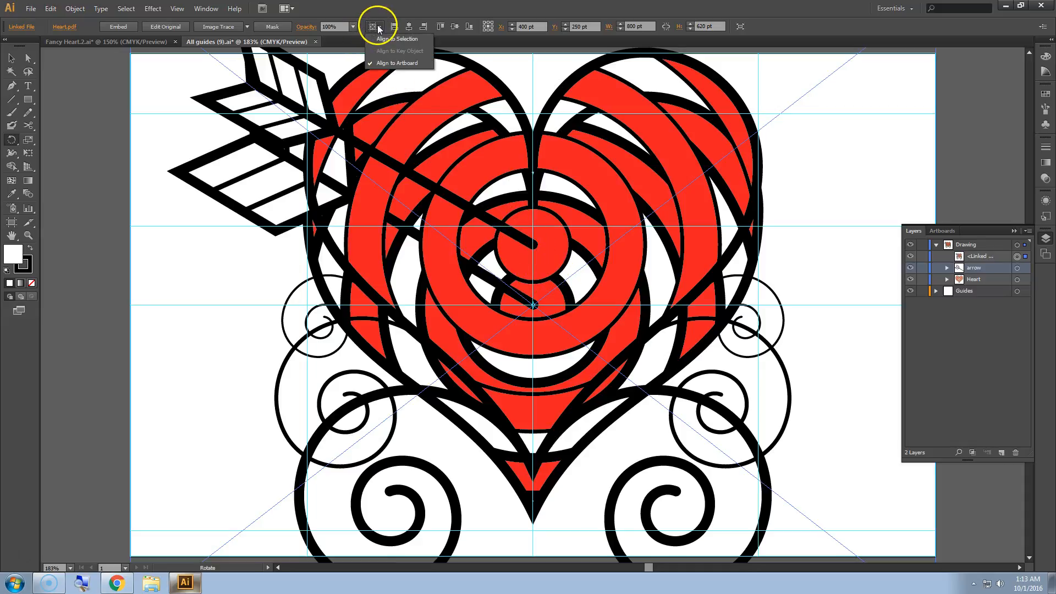
{"action": "left_click", "coordinate": [388, 64]}
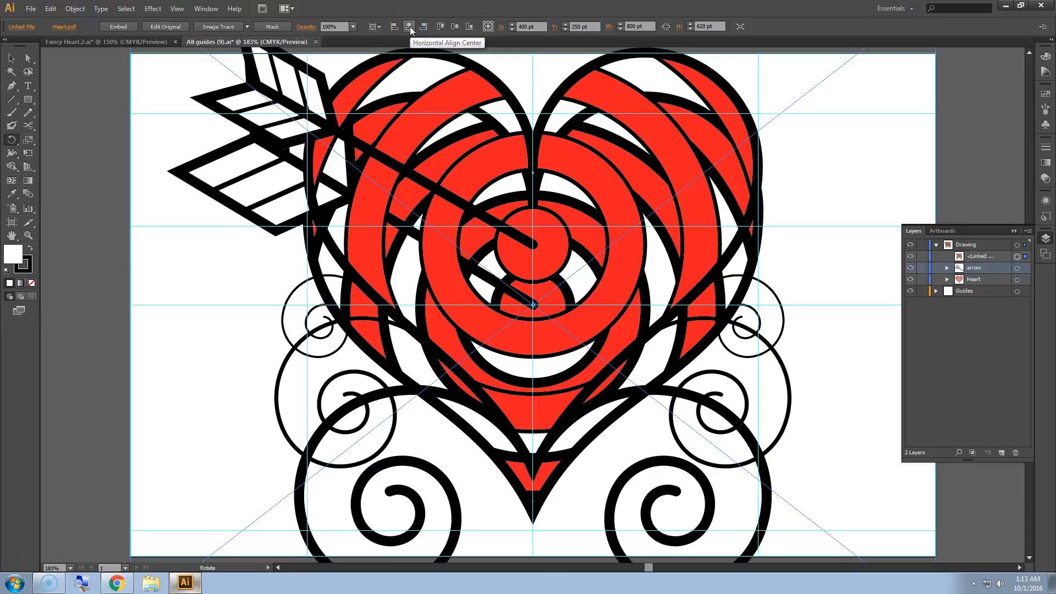
{"action": "left_click", "coordinate": [454, 27]}
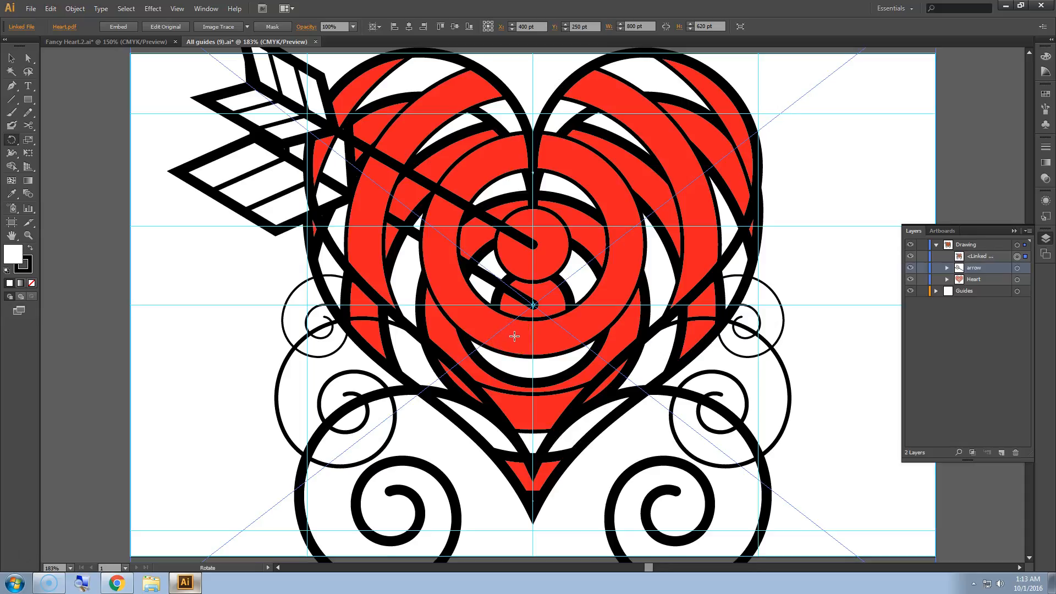
Nudge the placed Heart.pdf down to Y 293 pt so its lower tip lines up with the drawn heart's tip.
{"action": "key", "text": "Down"}
{"action": "key", "text": "Down"}
{"action": "key", "text": "Down"}
{"action": "key", "text": "Down"}
{"action": "key", "text": "Down"}
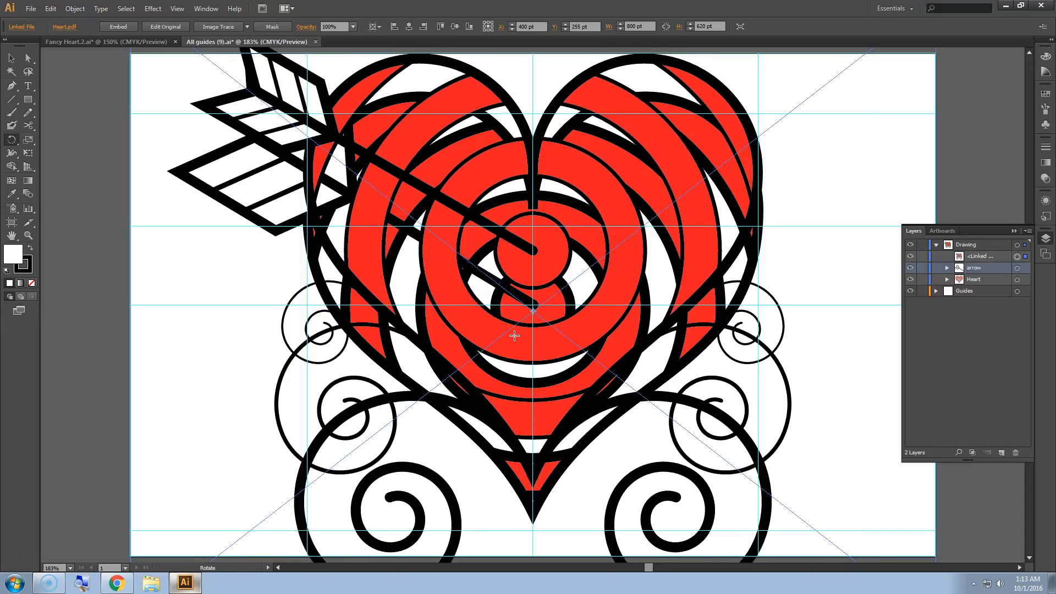
{"action": "key", "text": "Down"}
{"action": "key", "text": "Down"}
{"action": "key", "text": "Down"}
{"action": "key", "text": "Down"}
{"action": "key", "text": "Down"}
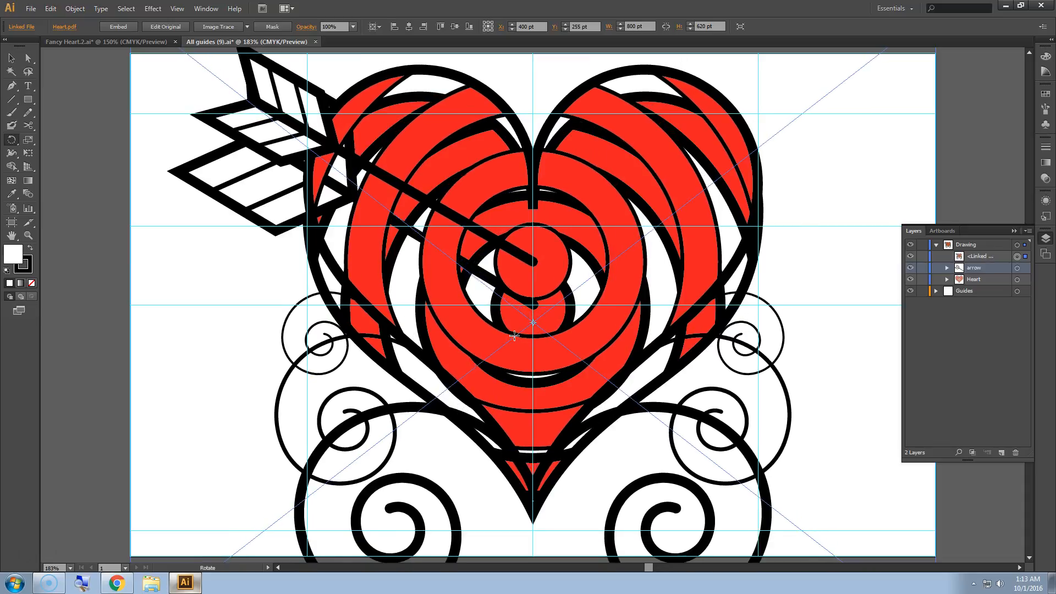
{"action": "key", "text": "Down"}
{"action": "key", "text": "Down"}
{"action": "key", "text": "Down"}
{"action": "key", "text": "Down"}
{"action": "key", "text": "Down"}
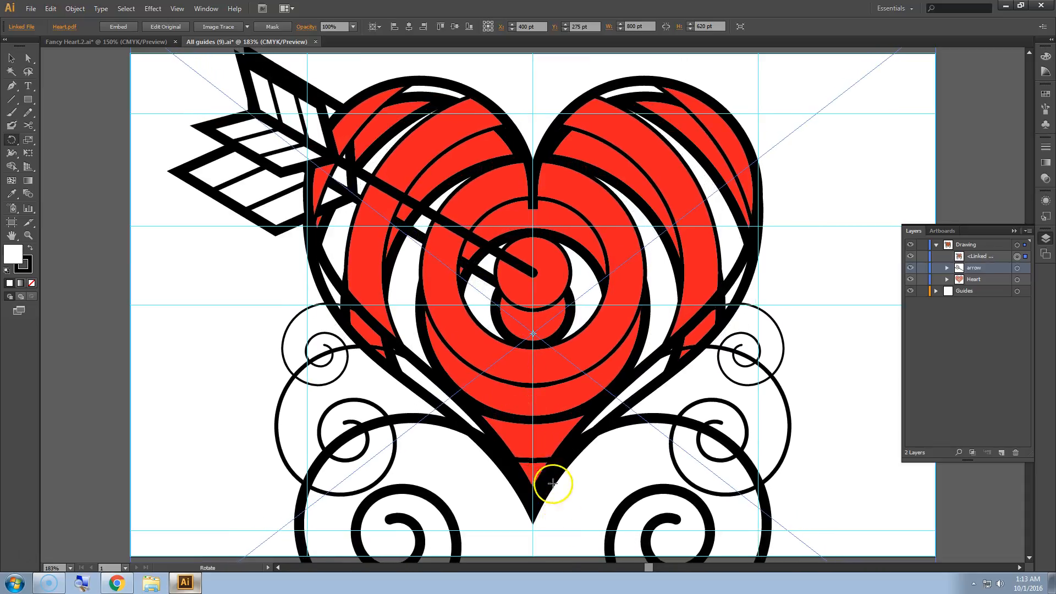
{"action": "key", "text": "Down"}
{"action": "key", "text": "Down"}
{"action": "key", "text": "Down"}
{"action": "key", "text": "Down"}
{"action": "key", "text": "Down"}
{"action": "key", "text": "Down"}
{"action": "key", "text": "Down"}
{"action": "key", "text": "Down"}
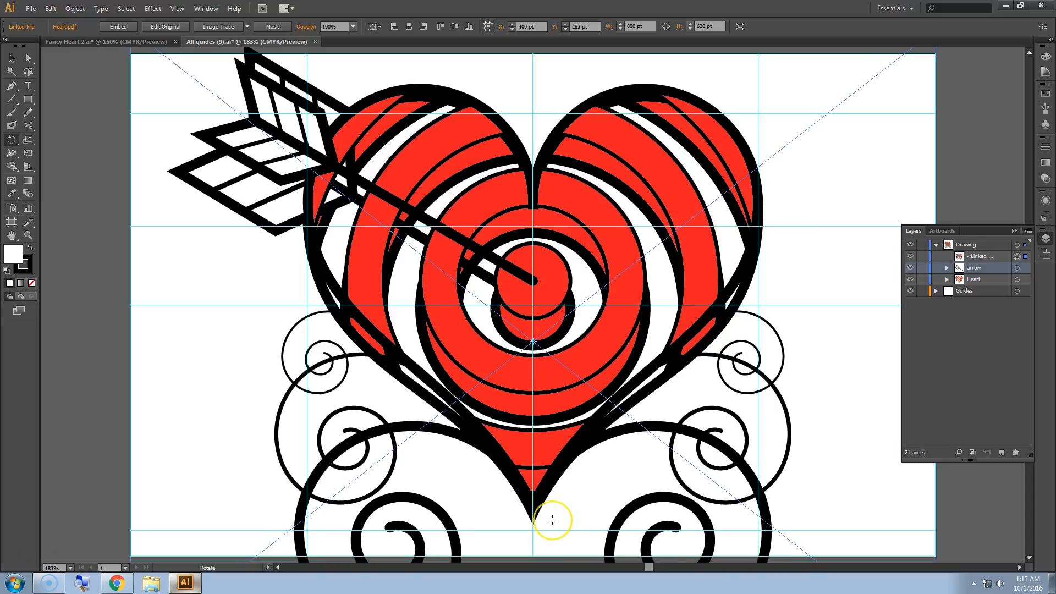
{"action": "key", "text": "Down"}
{"action": "key", "text": "Down"}
{"action": "key", "text": "Down"}
{"action": "key", "text": "Down"}
{"action": "key", "text": "Down"}
{"action": "key", "text": "Down"}
{"action": "key", "text": "Down"}
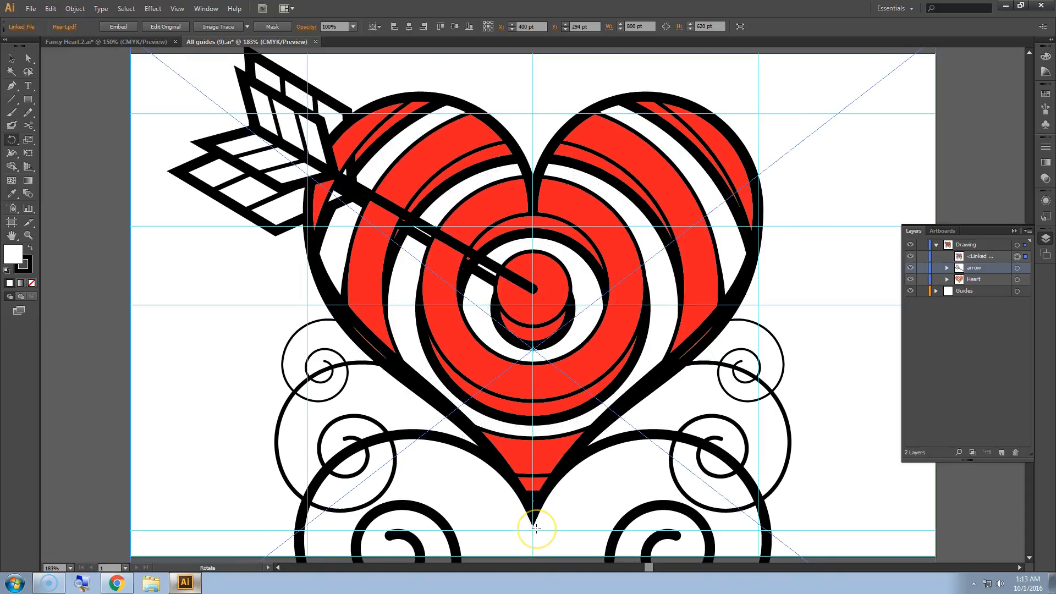
{"action": "key", "text": "Down"}
{"action": "key", "text": "Up"}
{"action": "key", "text": "Up"}
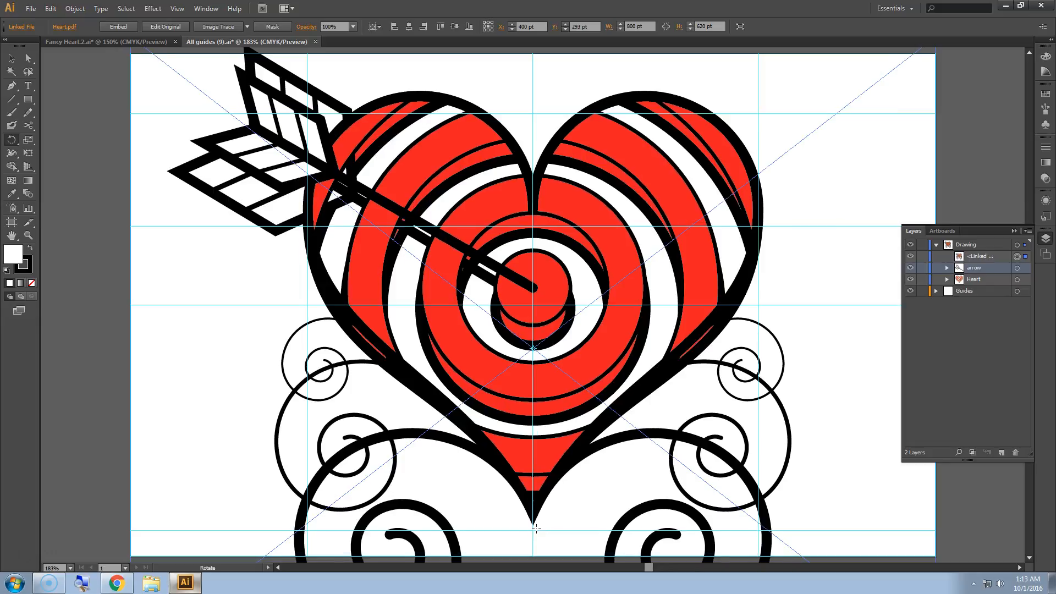
Set the placed Heart.pdf to 50% opacity, lock it in the Drawing layer and deselect it.
{"action": "left_click", "coordinate": [353, 27]}
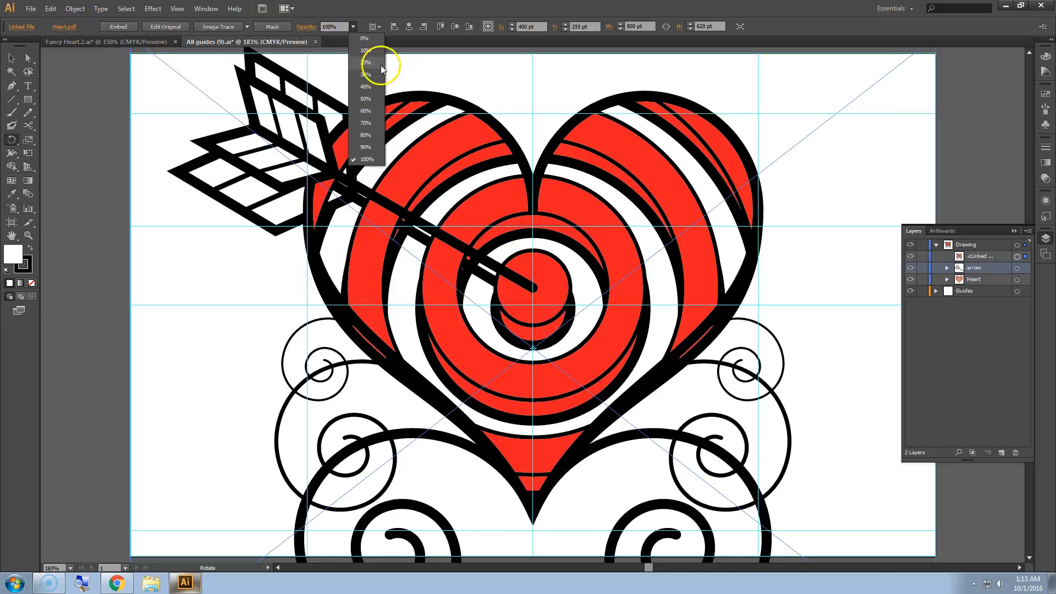
{"action": "left_click", "coordinate": [366, 100]}
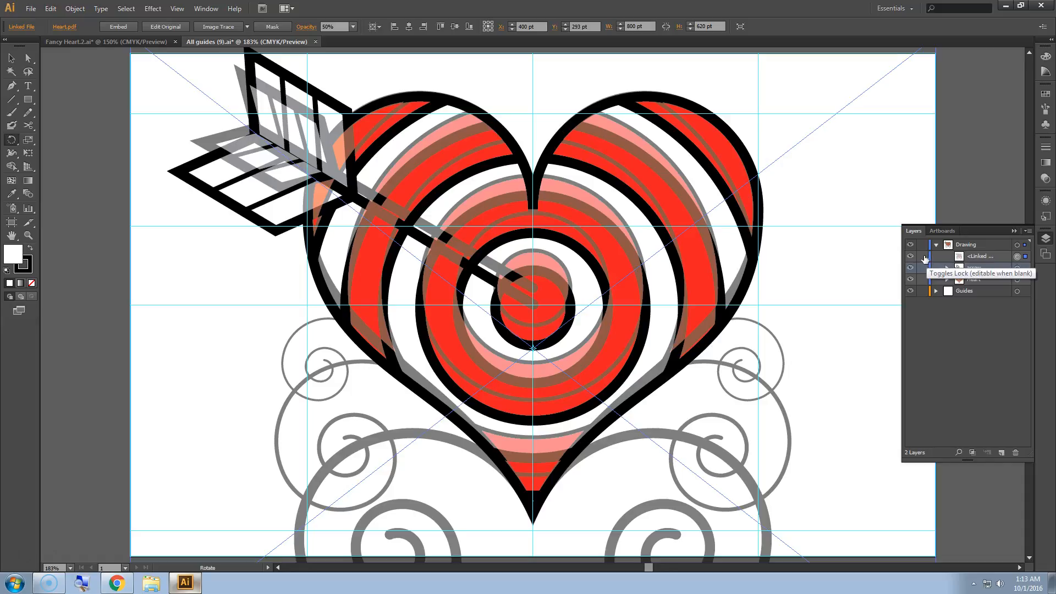
{"action": "left_click", "coordinate": [923, 256]}
{"action": "left_click", "coordinate": [821, 227]}
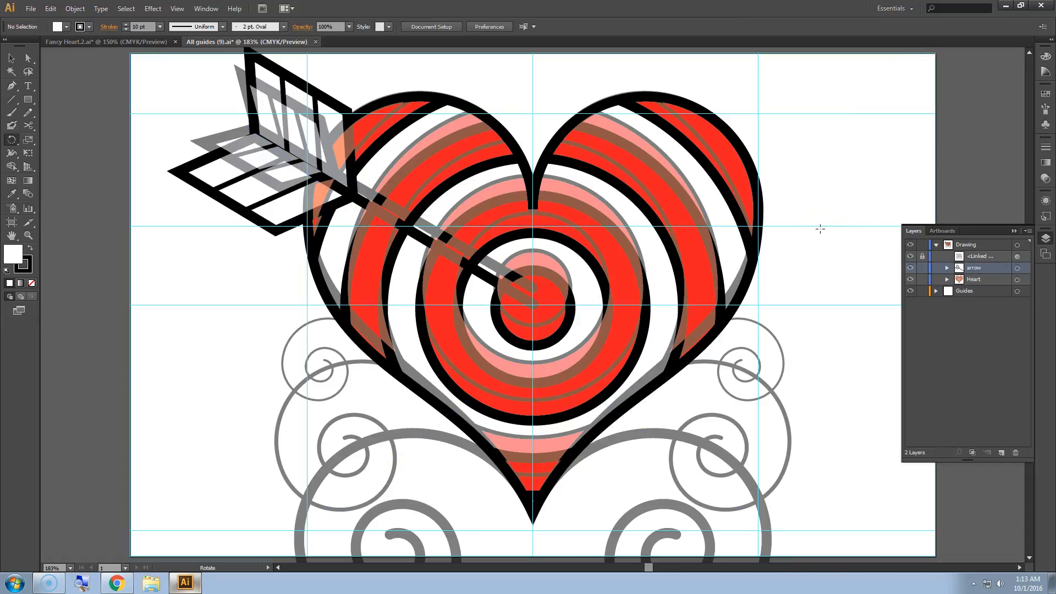
Examine the spirals in the finished Fancy Heart.2.ai drawing and return to All guides (9).ai.
{"action": "left_click", "coordinate": [514, 245]}
{"action": "scroll", "coordinate": [513, 248], "scroll_direction": "down", "scroll_amount": 2}
{"action": "left_click", "coordinate": [148, 172]}
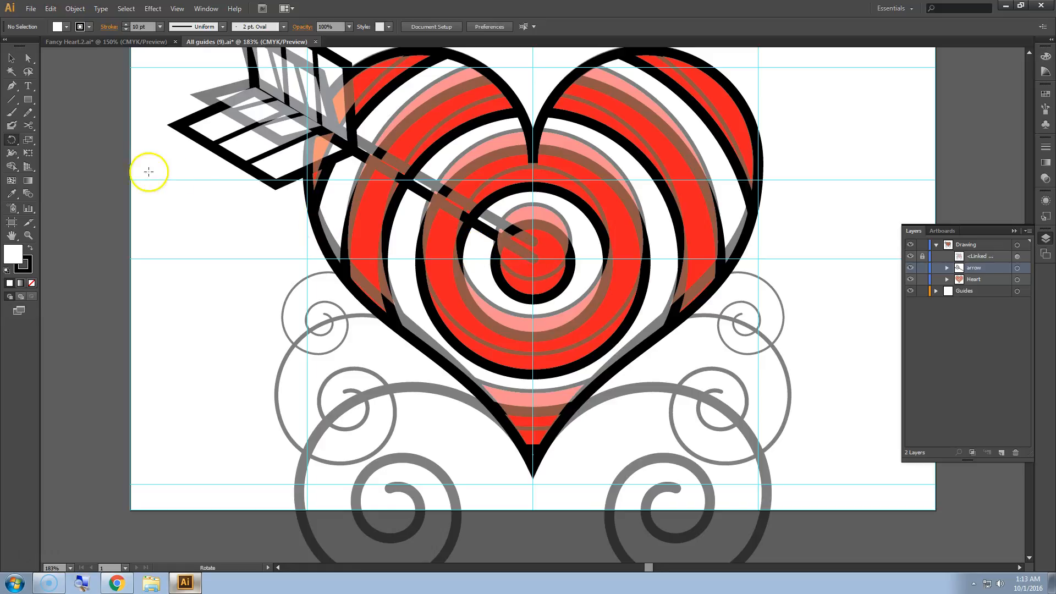
{"action": "left_click", "coordinate": [110, 43]}
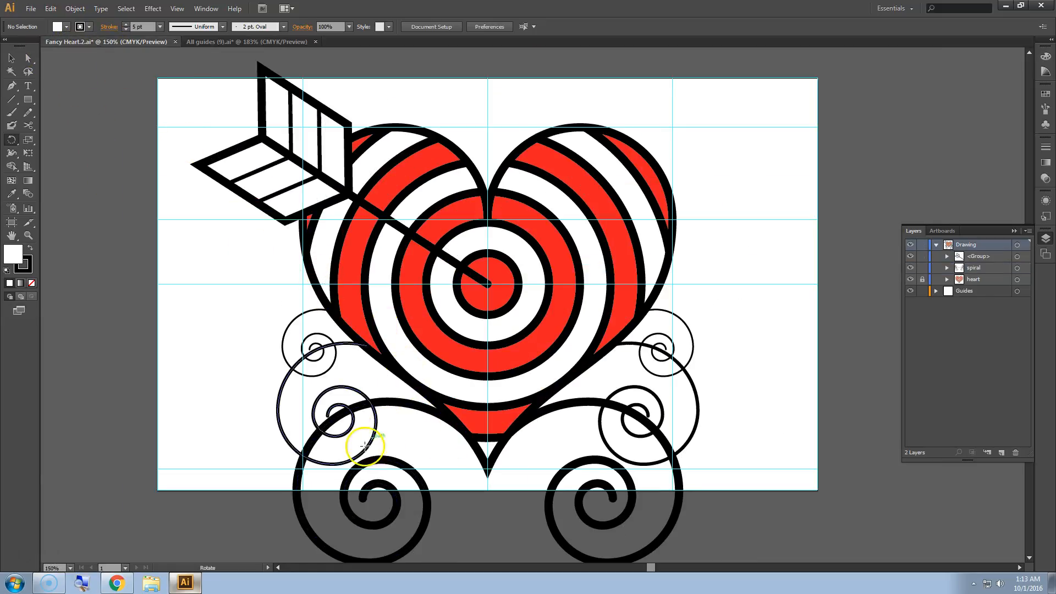
{"action": "left_click", "coordinate": [270, 42]}
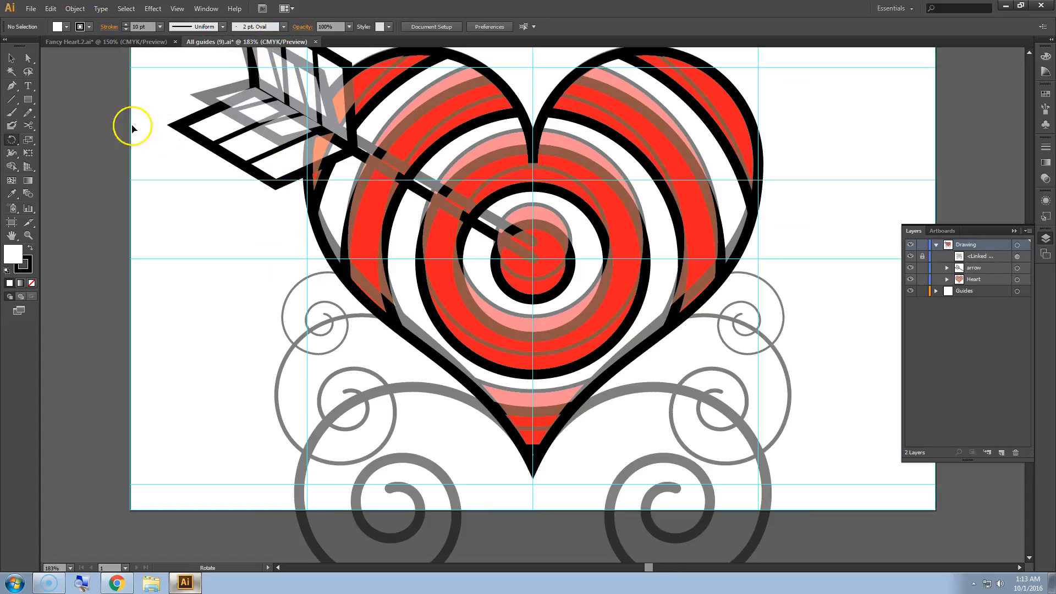
Create a spiral left of the heart with 80 pt radius, 80% decay and 10 segments, curling counterclockwise inward from its outer end.
{"action": "left_click", "coordinate": [14, 100]}
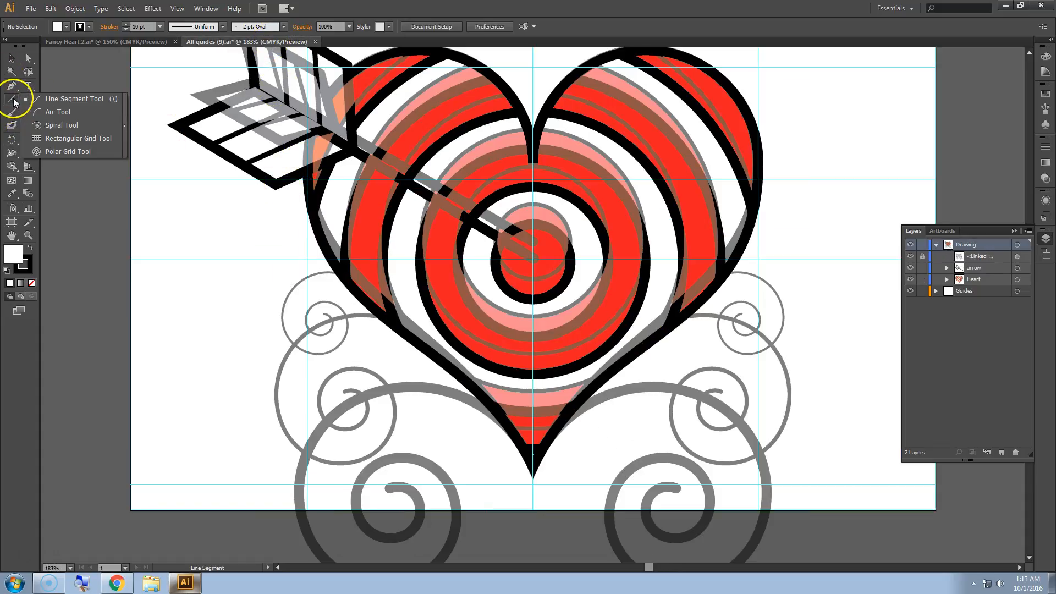
{"action": "left_click", "coordinate": [59, 126]}
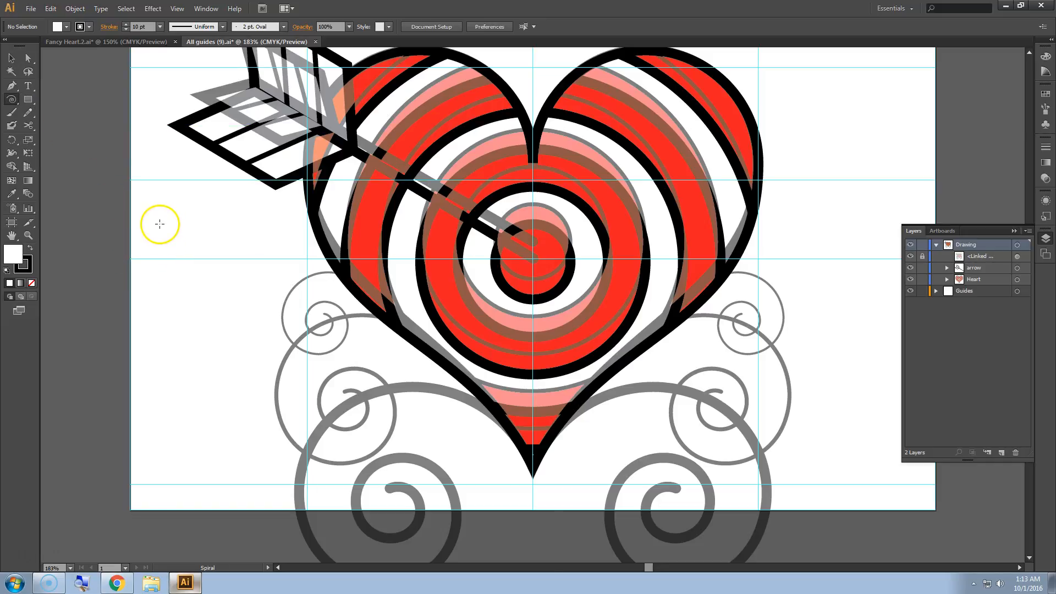
{"action": "left_click", "coordinate": [151, 342]}
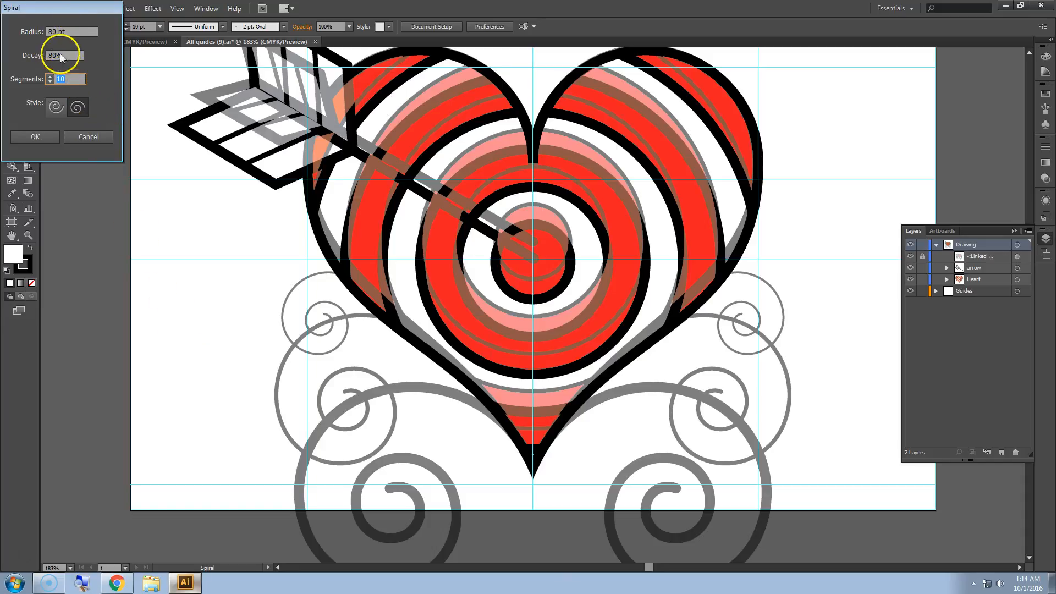
{"action": "left_click", "coordinate": [77, 108]}
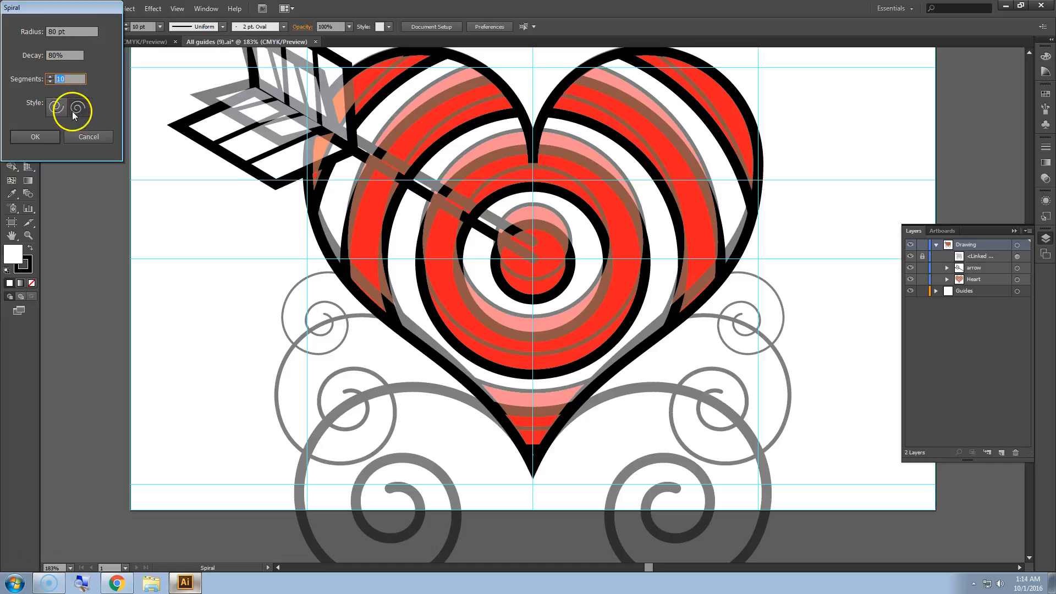
{"action": "left_click", "coordinate": [49, 140]}
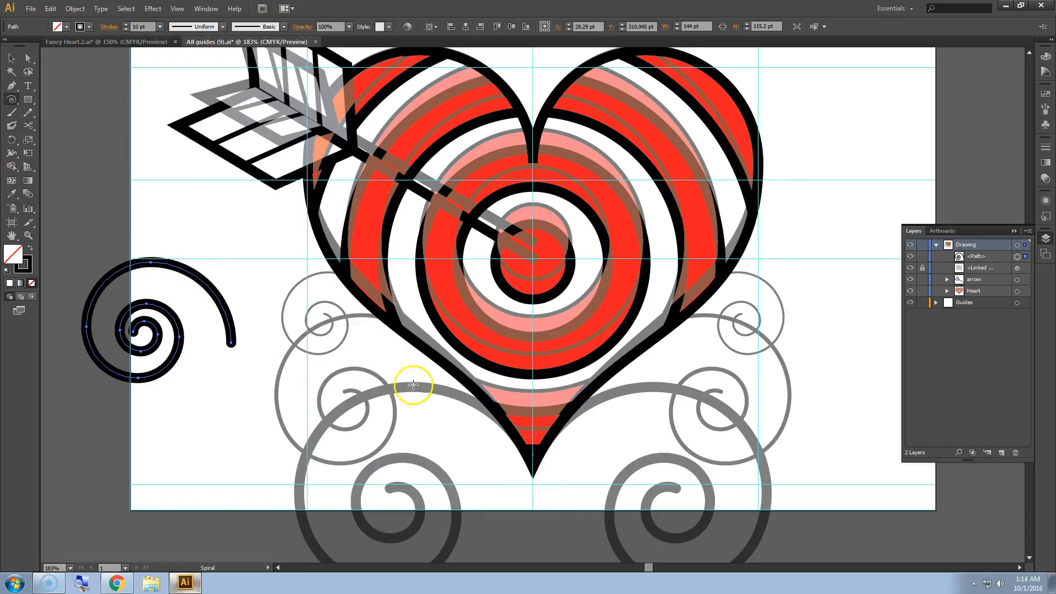
Move the new spiral onto the large lower-left spiral of the faded reference.
{"action": "left_click", "coordinate": [11, 57]}
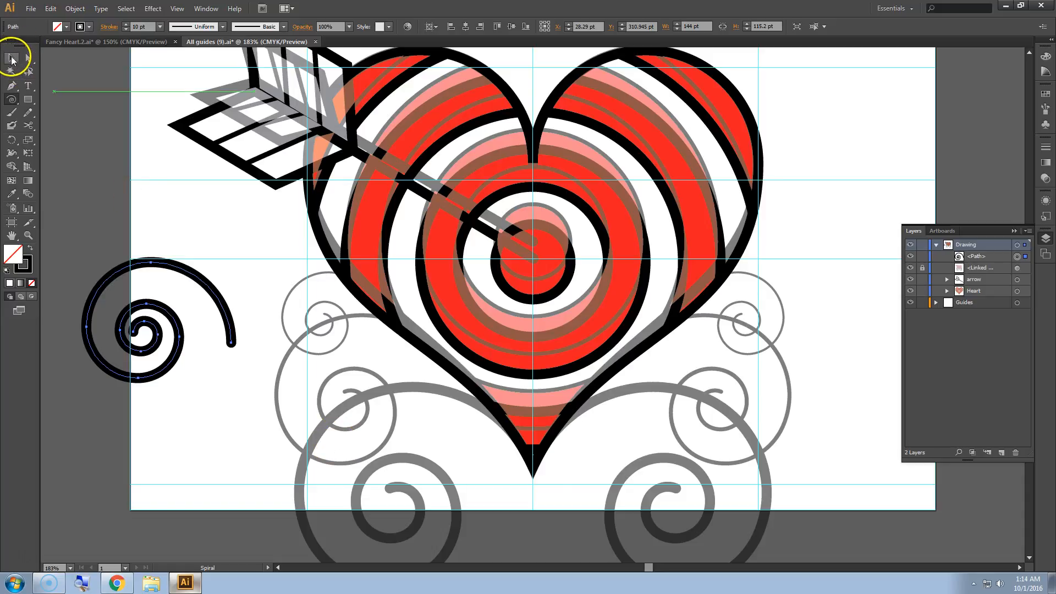
{"action": "left_click_drag", "start_coordinate": [155, 329], "coordinate": [397, 497]}
{"action": "scroll", "coordinate": [373, 325], "scroll_direction": "down", "scroll_amount": 3}
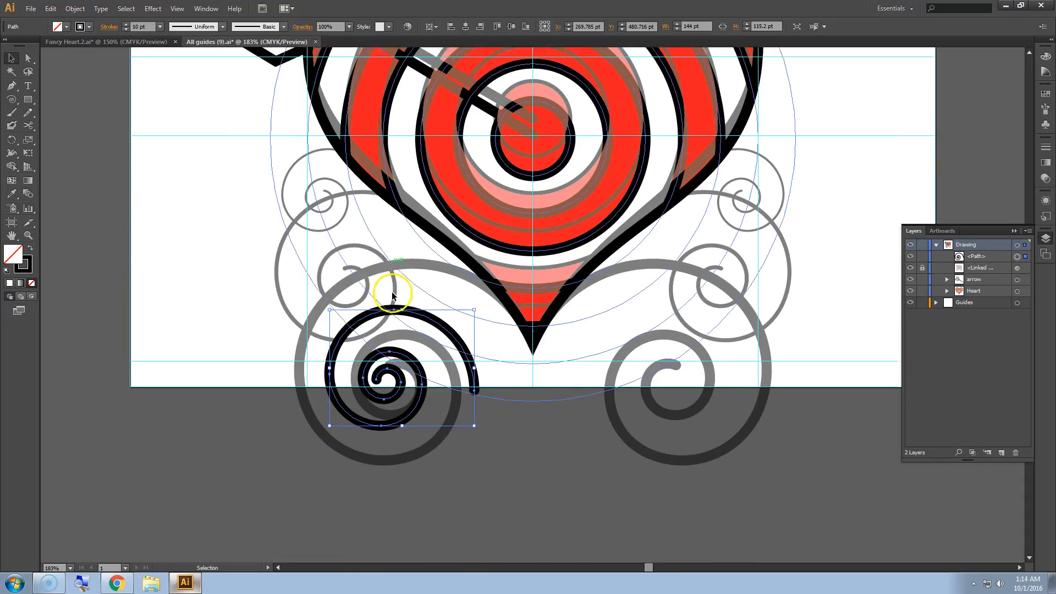
{"action": "scroll", "coordinate": [393, 295], "scroll_direction": "down", "scroll_amount": 3}
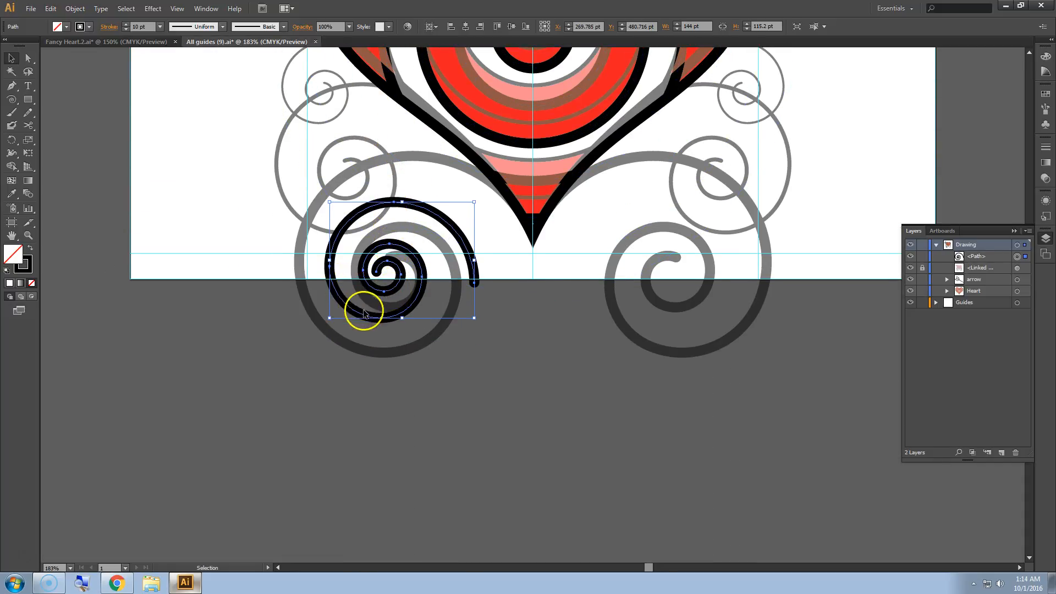
Stretch the spiral to about 247 pt wide and 197 pt high so it matches the reference's large lower-left spiral, and deselect it.
{"action": "left_click_drag", "start_coordinate": [402, 319], "coordinate": [401, 354]}
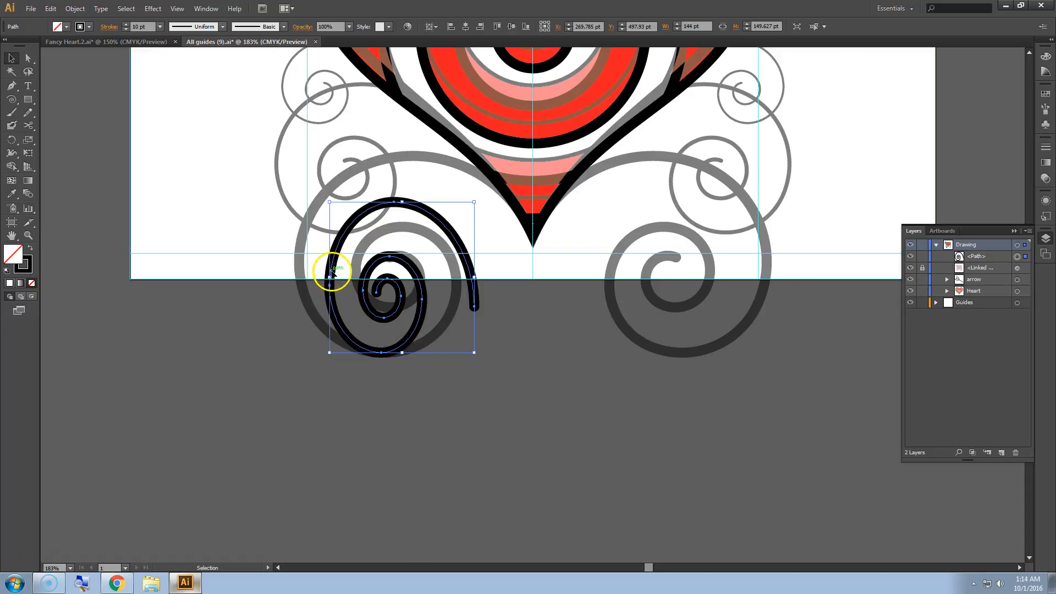
{"action": "left_click_drag", "start_coordinate": [329, 277], "coordinate": [300, 268]}
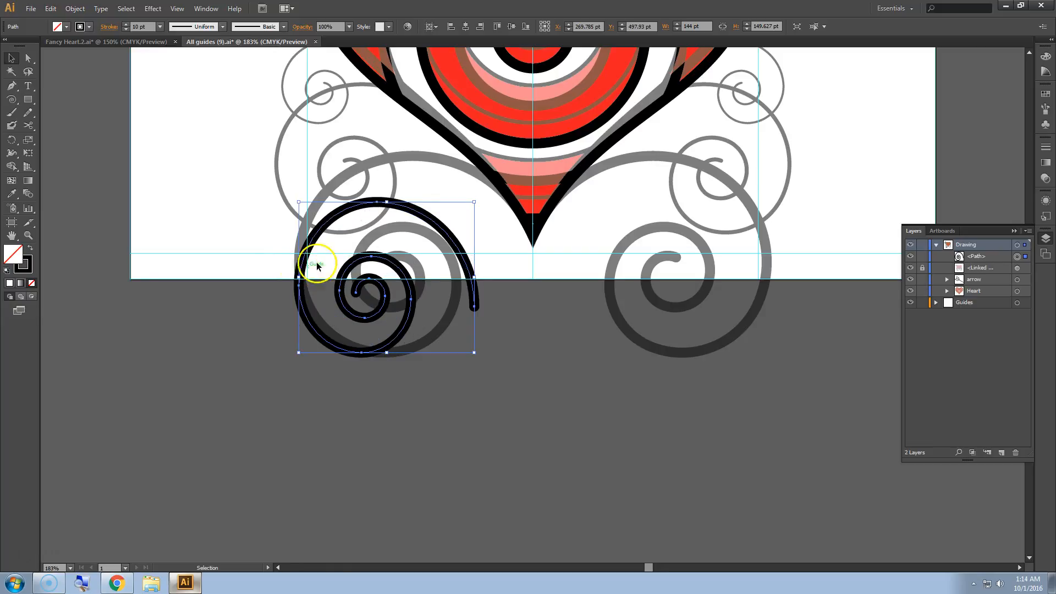
{"action": "left_click_drag", "start_coordinate": [387, 201], "coordinate": [387, 154]}
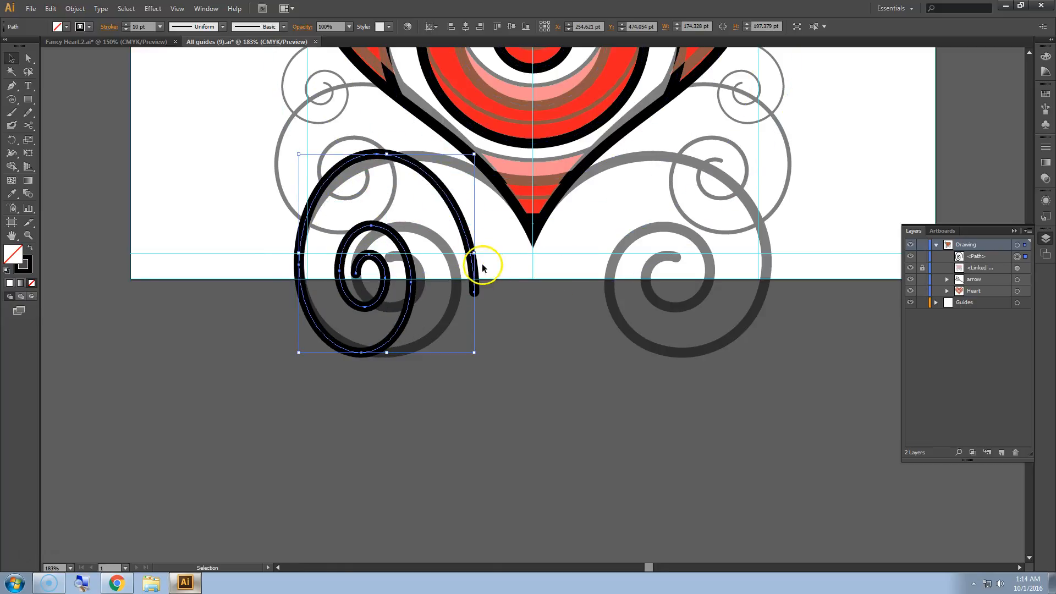
{"action": "left_click_drag", "start_coordinate": [474, 253], "coordinate": [549, 245]}
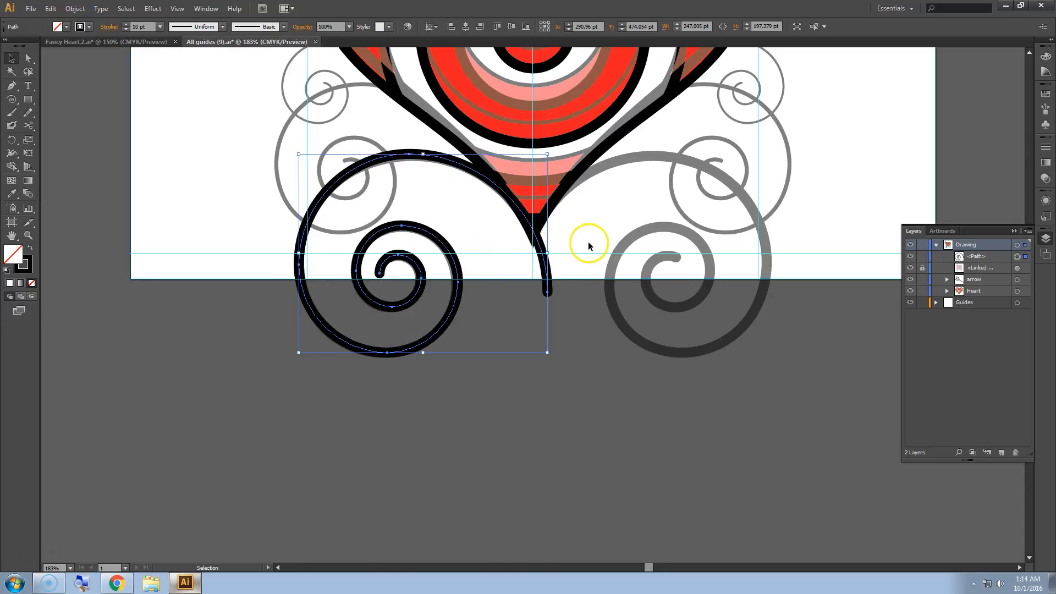
{"action": "left_click", "coordinate": [230, 196]}
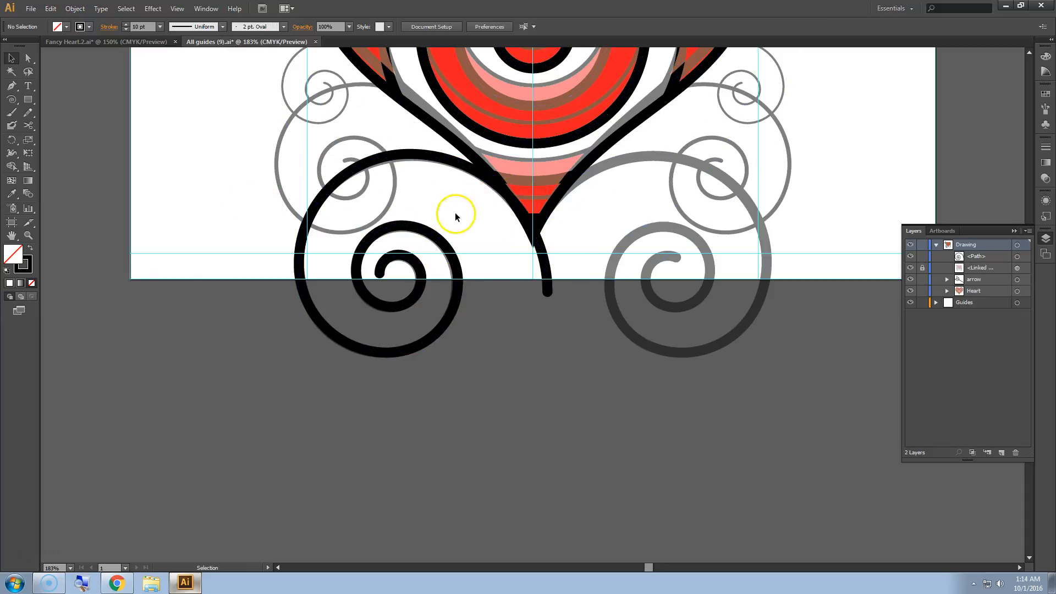
Select the spiral together with the heart outline and cut the spiral with Scissors where it crosses the heart's left edge near the tip.
{"action": "left_click", "coordinate": [390, 160]}
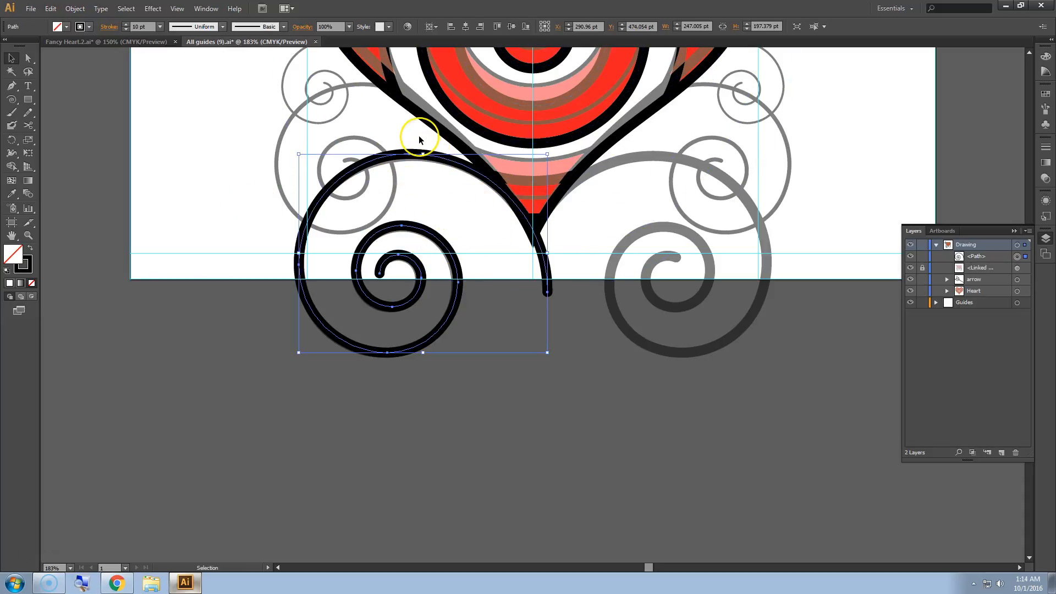
{"action": "left_click", "coordinate": [403, 103], "text": "shift"}
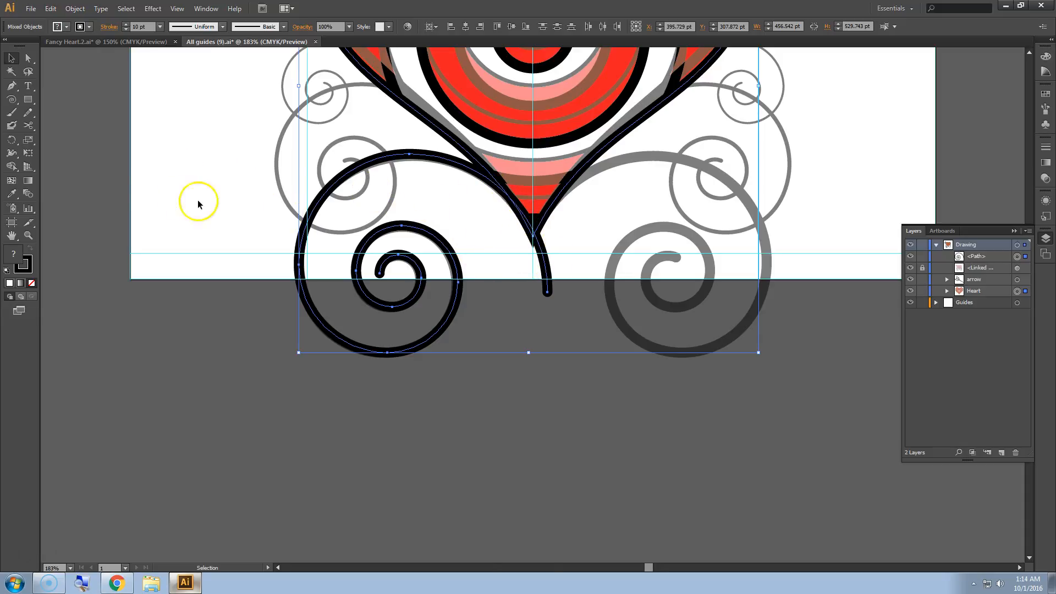
{"action": "mouse_move", "coordinate": [29, 129]}
{"action": "left_mouse_down"}
{"action": "mouse_move", "coordinate": [73, 131]}
{"action": "mouse_move", "coordinate": [81, 141]}
{"action": "left_mouse_up"}
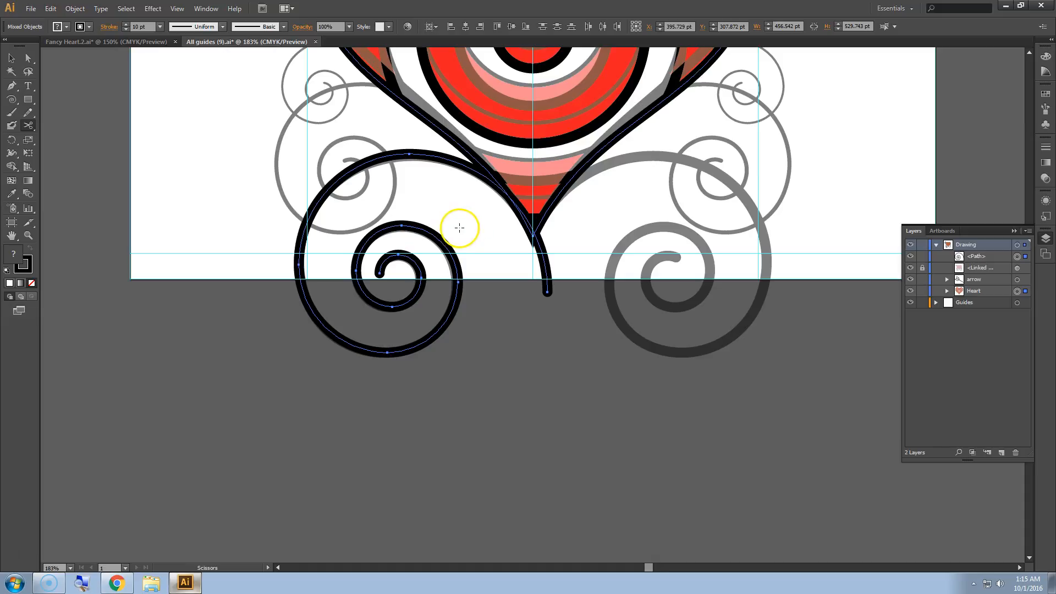
{"action": "key", "text": "plus"}
{"action": "scroll", "coordinate": [514, 198], "scroll_direction": "up", "scroll_amount": 6}
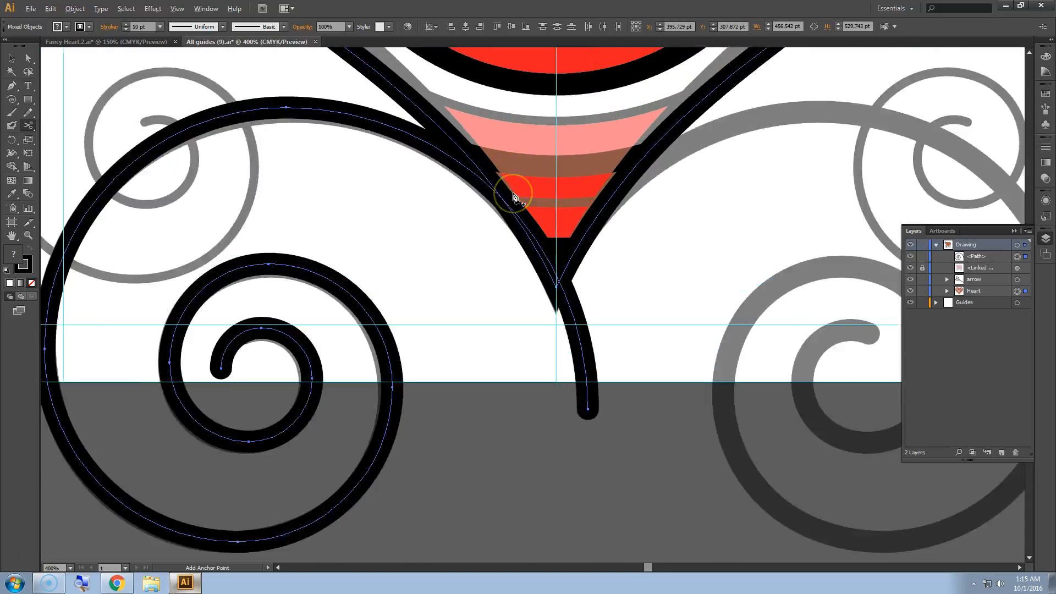
{"action": "key", "text": "c"}
{"action": "left_click_drag", "start_coordinate": [515, 198], "coordinate": [492, 216]}
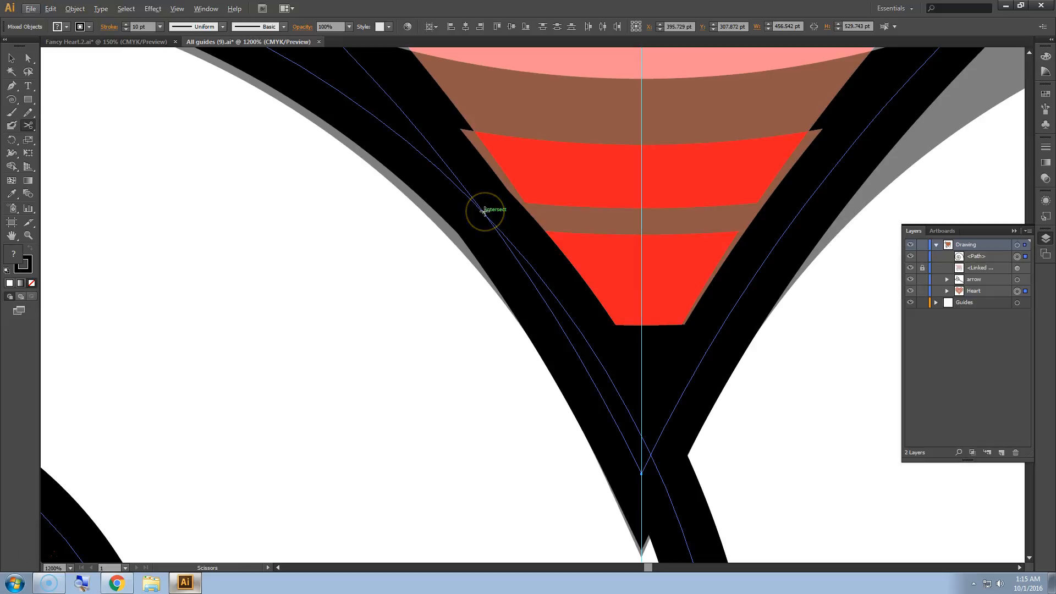
{"action": "left_click", "coordinate": [484, 211]}
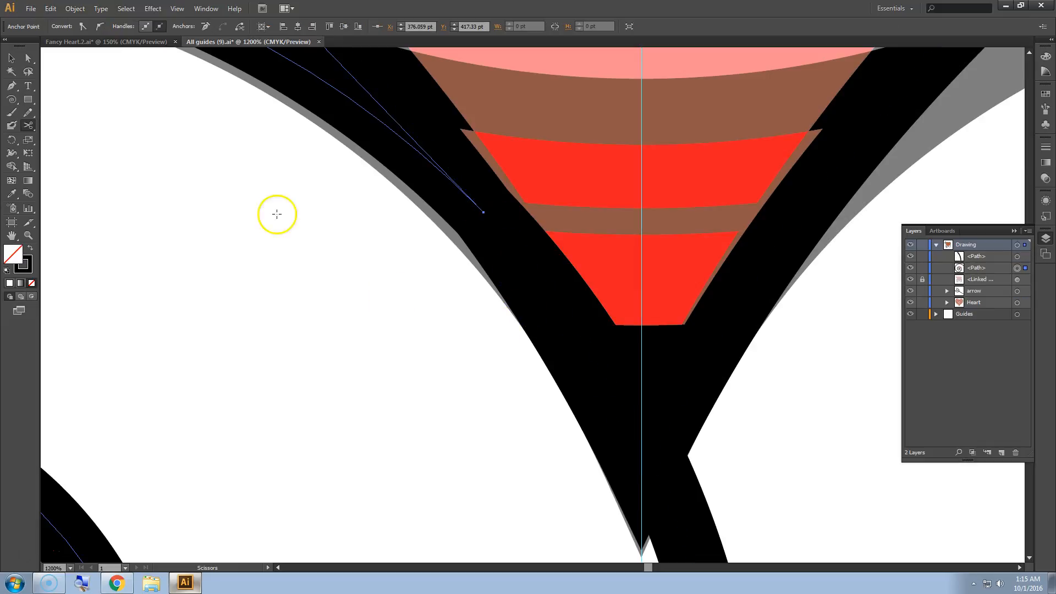
Delete the cut-off spiral tail that extends below the heart's tip.
{"action": "left_click", "coordinate": [11, 59]}
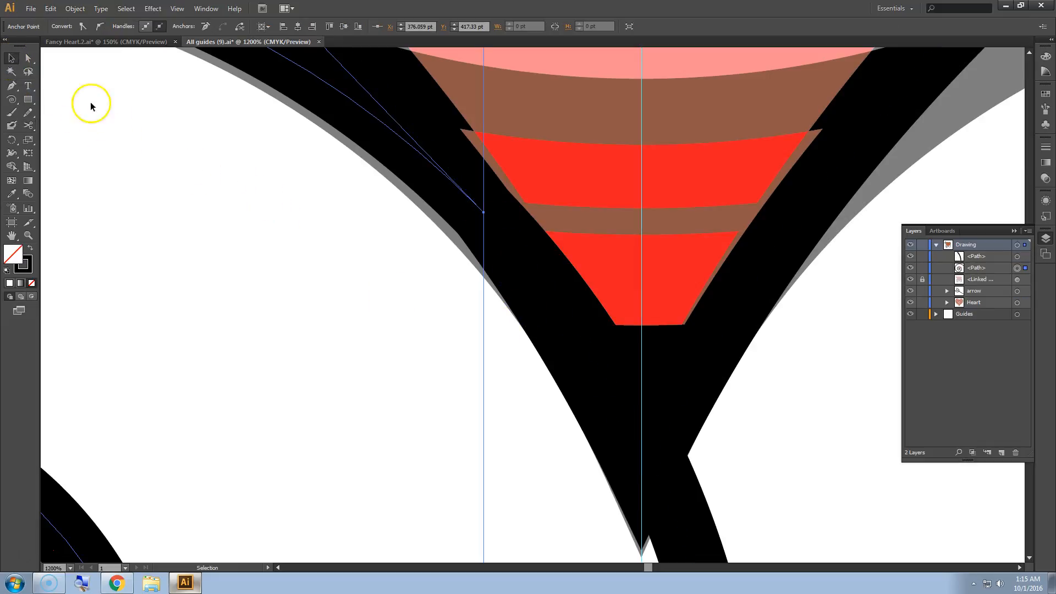
{"action": "scroll", "coordinate": [285, 272], "scroll_direction": "down", "scroll_amount": 2}
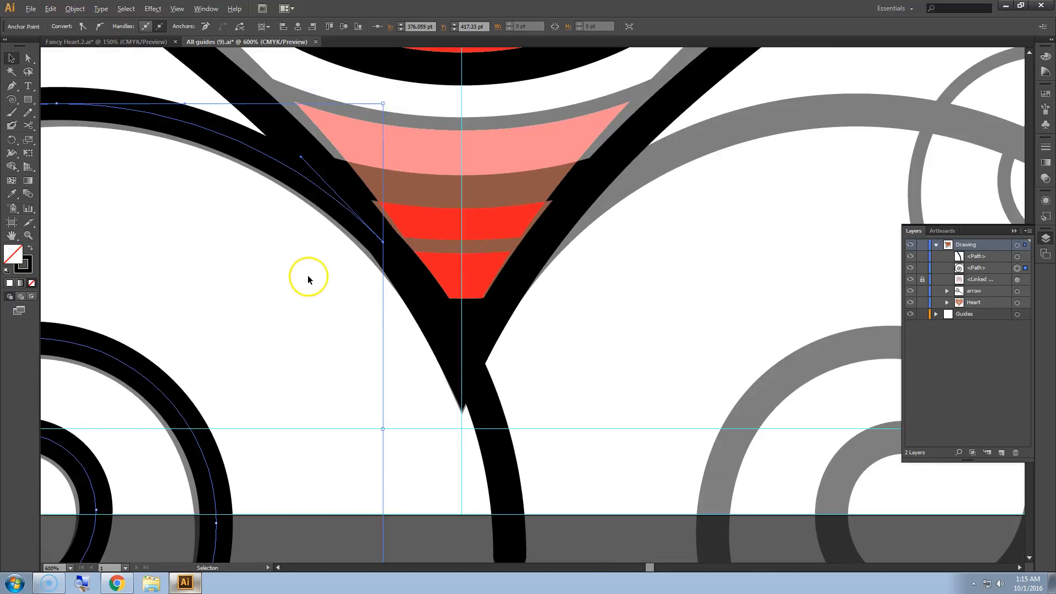
{"action": "left_click", "coordinate": [502, 472]}
{"action": "scroll", "coordinate": [583, 302], "scroll_direction": "down", "scroll_amount": 2}
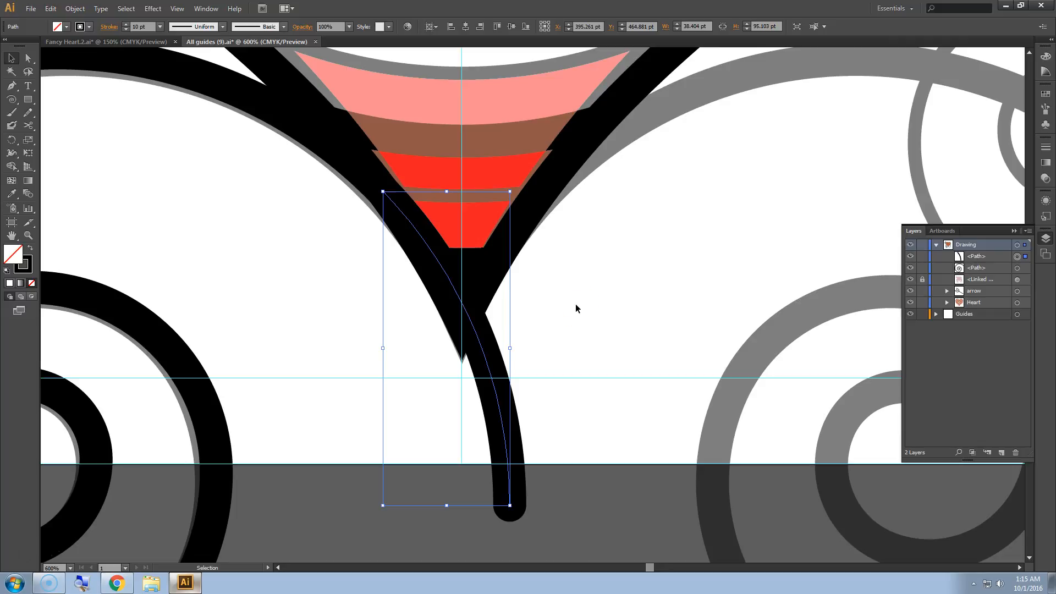
{"action": "key", "text": "Delete"}
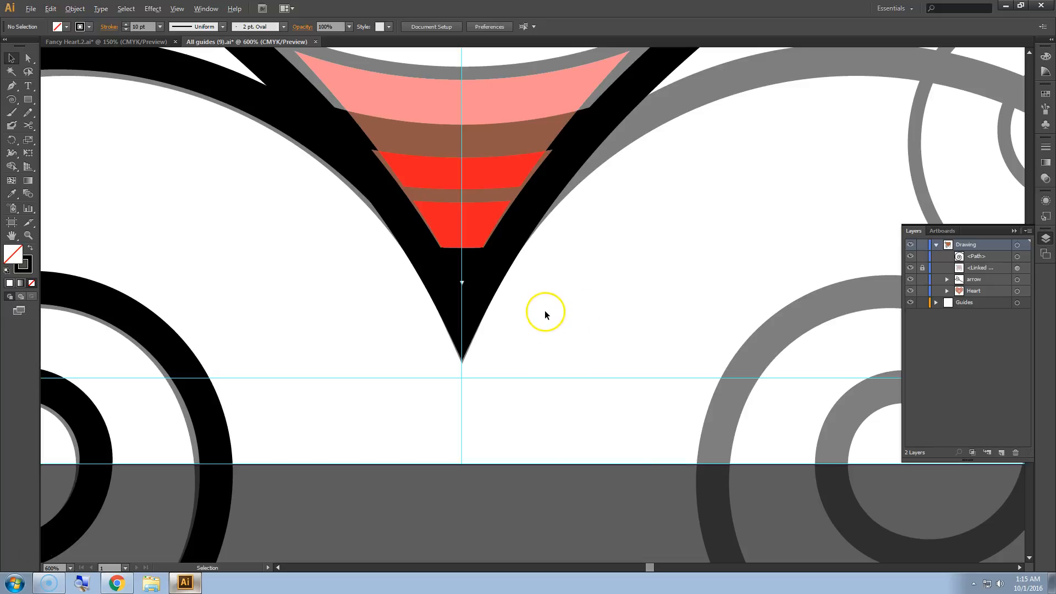
Create a spiral with 80 pt radius, 80% decay and 10 segments left of the heart and set its stroke to 4 pt.
{"action": "scroll", "coordinate": [544, 314], "scroll_direction": "down", "scroll_amount": 3}
{"action": "key", "text": "alt"}
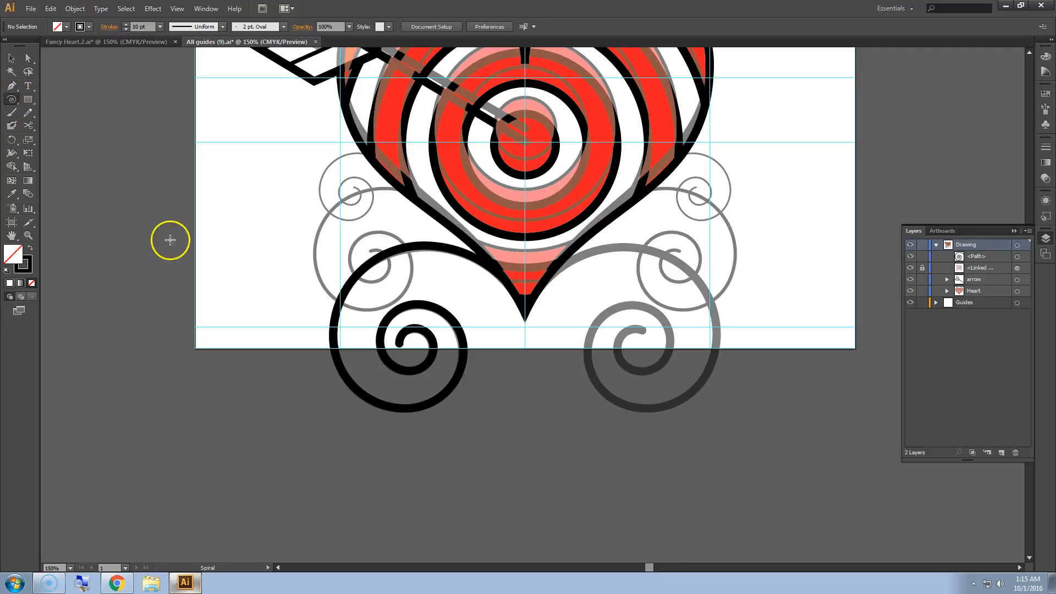
{"action": "left_click", "coordinate": [193, 240]}
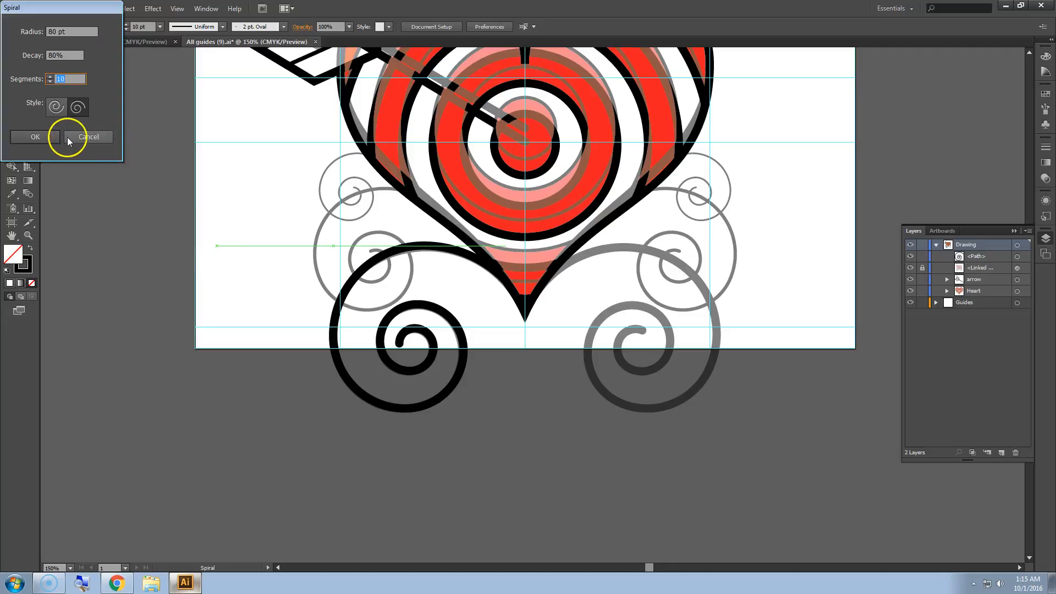
{"action": "left_click", "coordinate": [42, 142]}
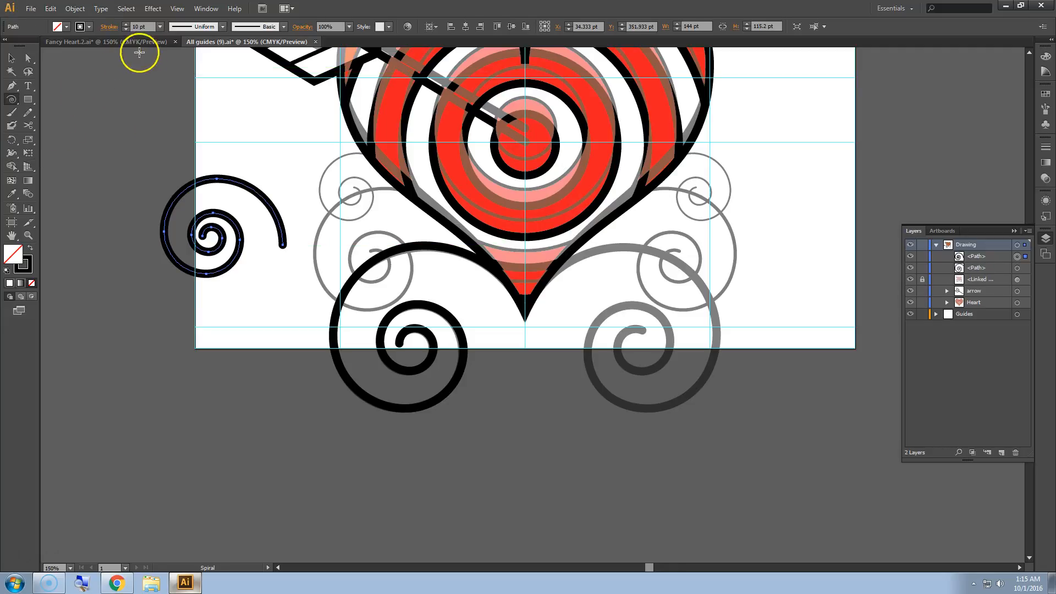
{"action": "left_click", "coordinate": [160, 28]}
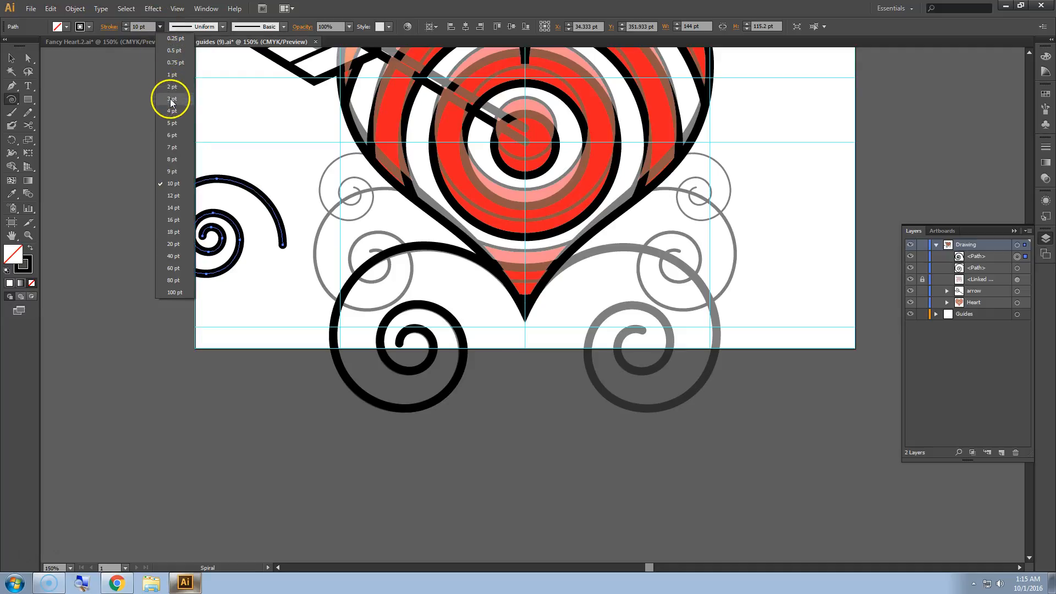
{"action": "left_click", "coordinate": [172, 111]}
Move the 4 pt spiral onto the reference's middle-left spiral and stretch it to about 184 pt wide and 149 pt high to match.
{"action": "left_click", "coordinate": [11, 58]}
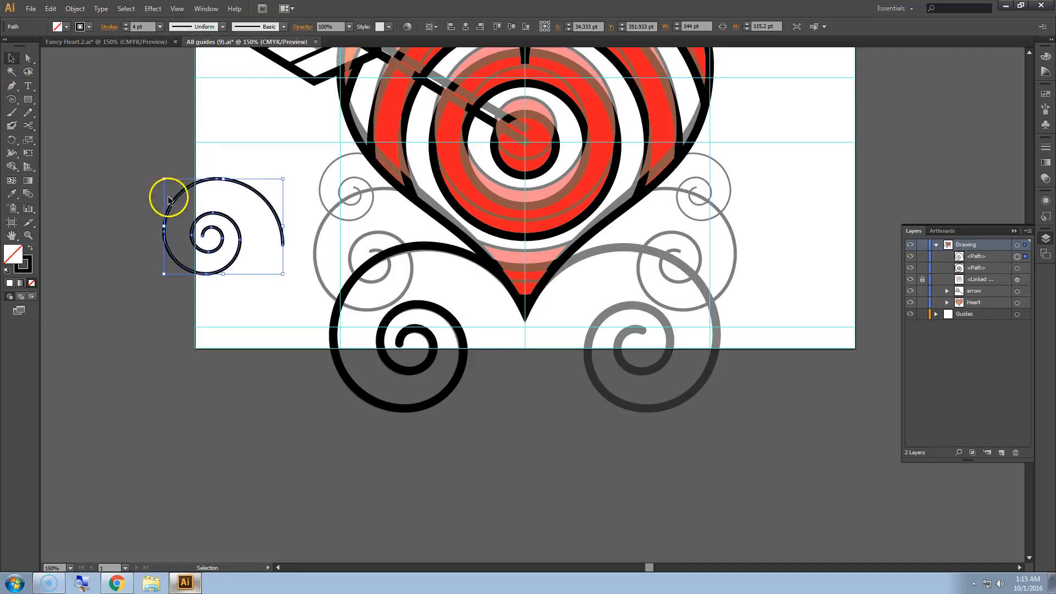
{"action": "left_click_drag", "start_coordinate": [217, 252], "coordinate": [377, 275]}
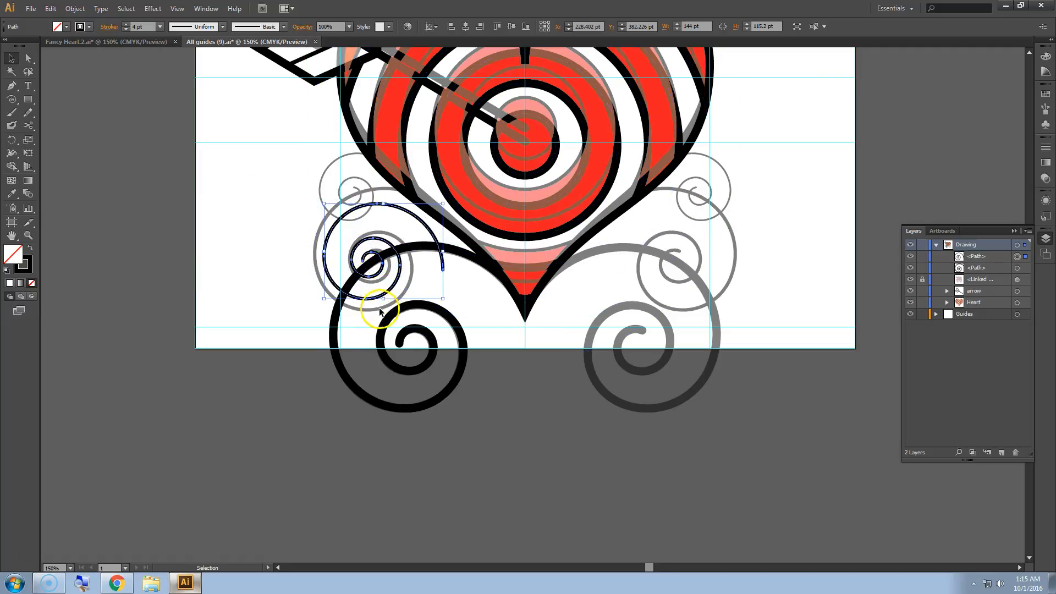
{"action": "scroll", "coordinate": [381, 295], "scroll_direction": "up", "scroll_amount": 2}
{"action": "left_click_drag", "start_coordinate": [391, 296], "coordinate": [390, 319]}
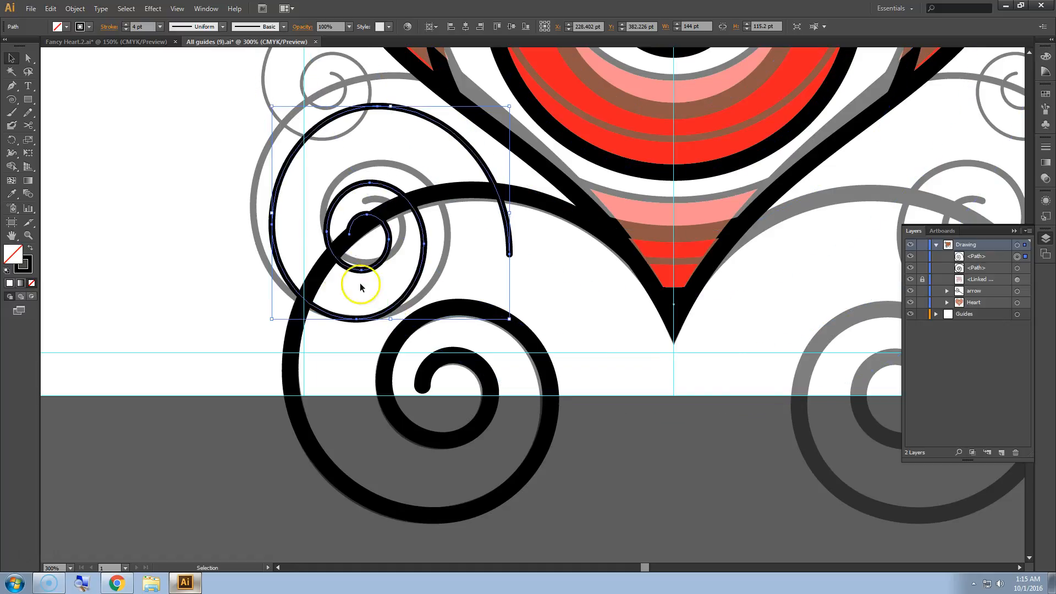
{"action": "left_click_drag", "start_coordinate": [272, 212], "coordinate": [253, 213]}
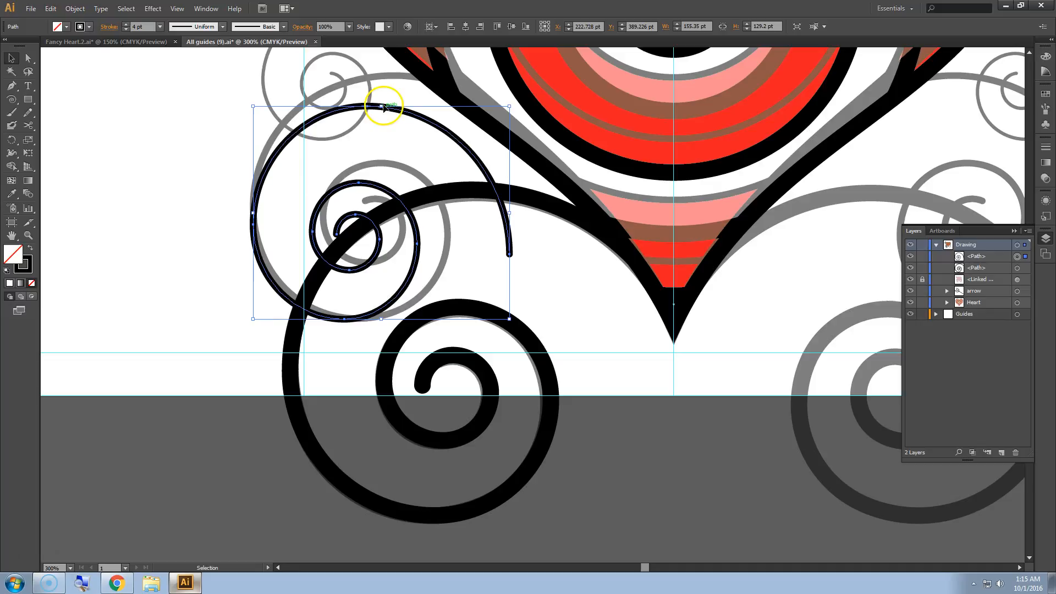
{"action": "left_click_drag", "start_coordinate": [382, 105], "coordinate": [388, 74]}
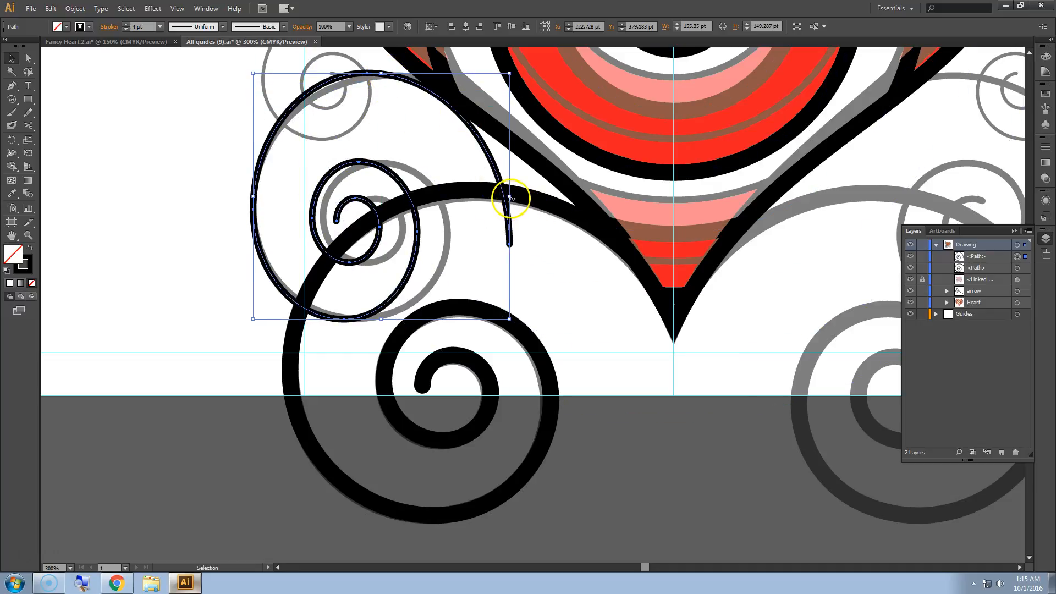
{"action": "left_click_drag", "start_coordinate": [509, 197], "coordinate": [556, 190]}
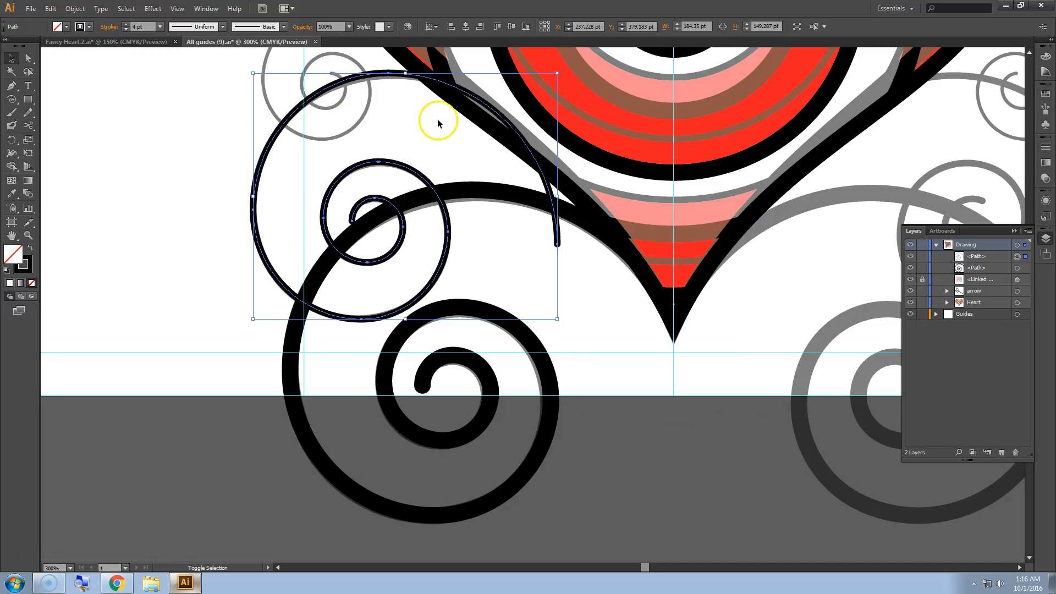
Add the heart outline to the selection and cut the middle-left spiral with Scissors where it first crosses the heart's left edge.
{"action": "left_click", "coordinate": [409, 62], "text": "shift"}
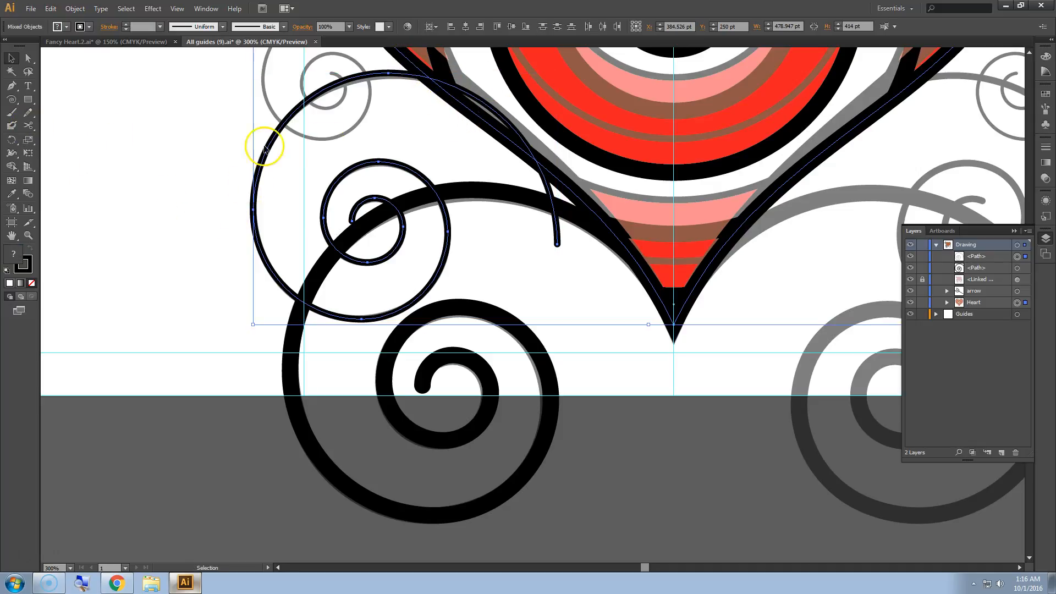
{"action": "scroll", "coordinate": [431, 83], "scroll_direction": "up", "scroll_amount": 5}
{"action": "scroll", "coordinate": [392, 212], "scroll_direction": "up", "scroll_amount": 4}
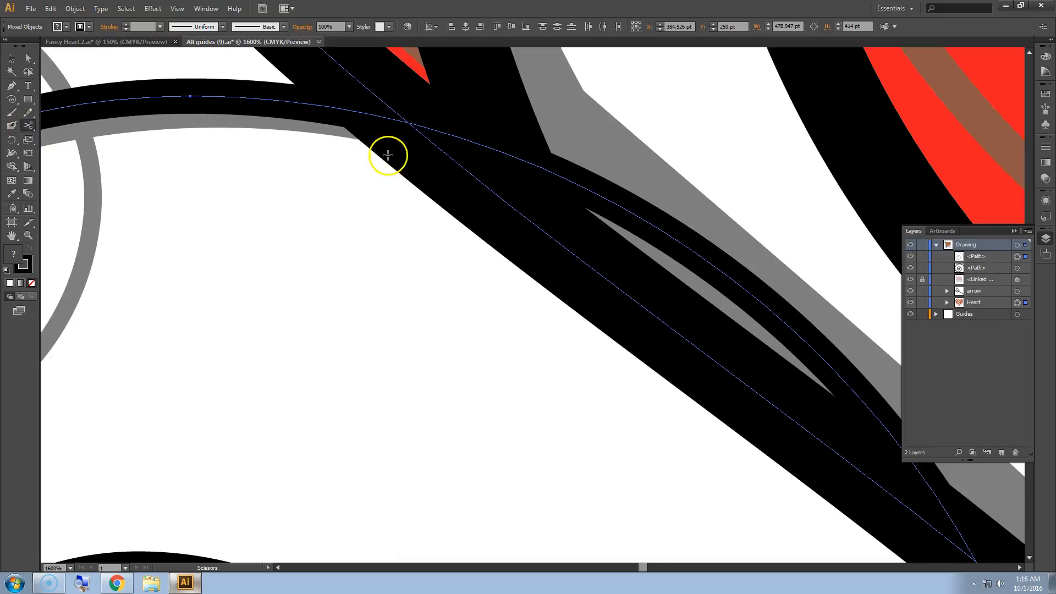
{"action": "left_click", "coordinate": [407, 122]}
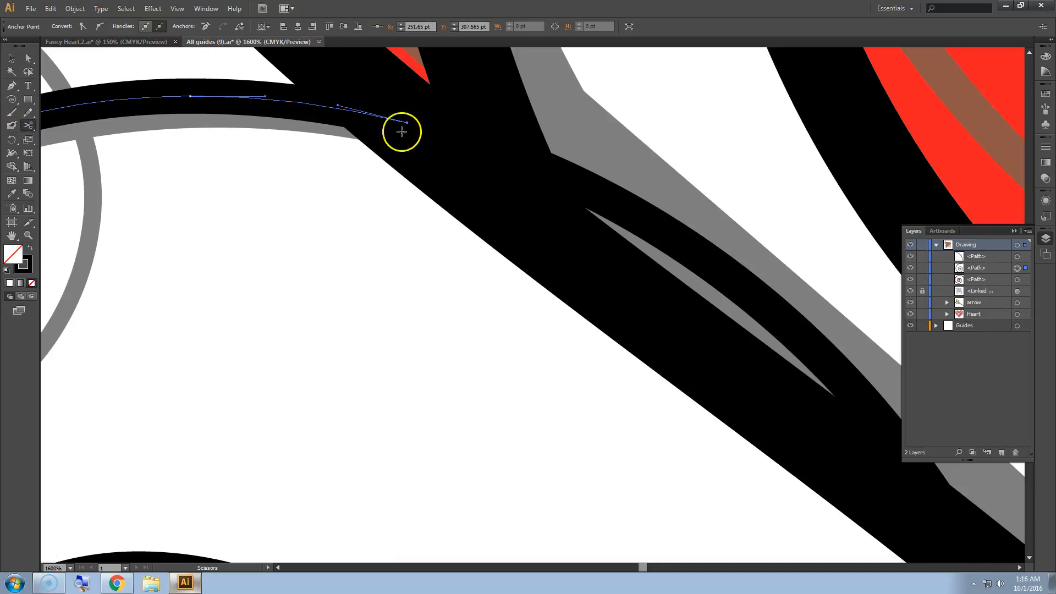
{"action": "key", "text": "plus"}
{"action": "key", "text": "ctrl+minus"}
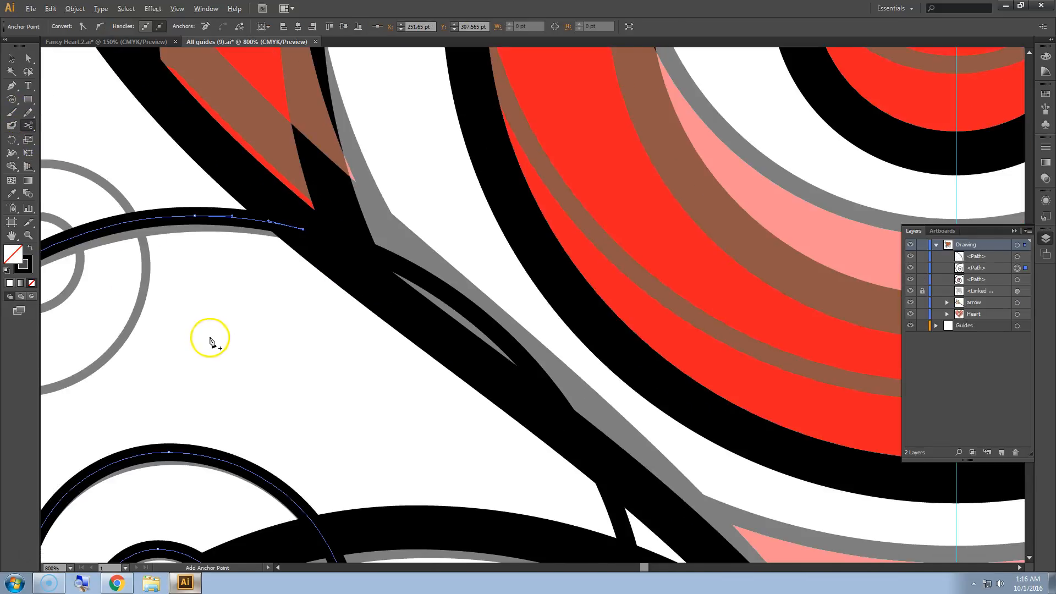
Delete the cut-off tail of the middle-left spiral that runs across the heart's lower-left edge.
{"action": "left_click", "coordinate": [12, 58]}
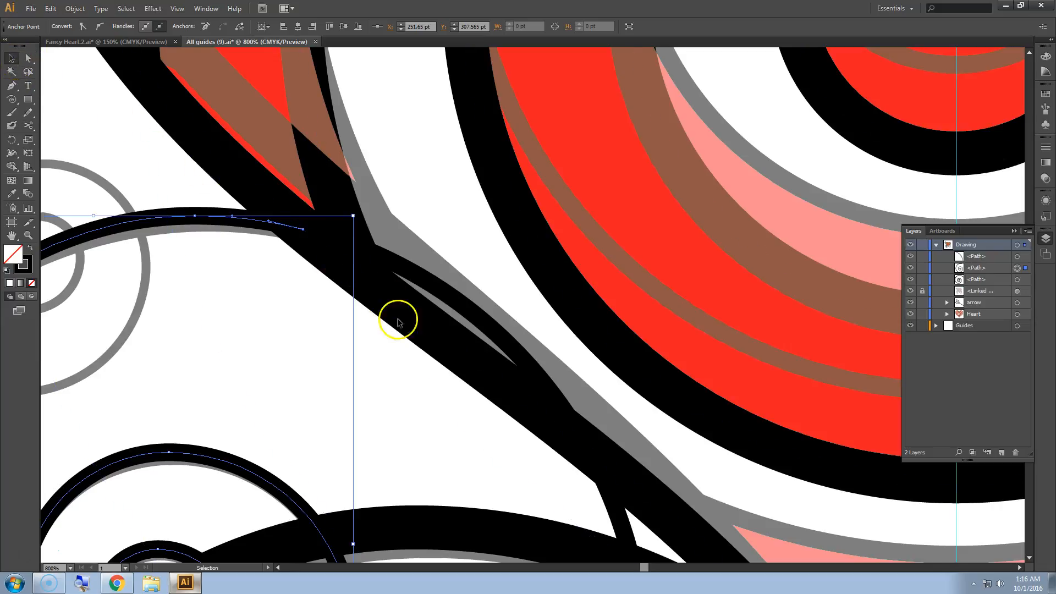
{"action": "key", "text": "ctrl+minus"}
{"action": "key", "text": "ctrl+minus"}
{"action": "key", "text": "ctrl+minus"}
{"action": "key", "text": "ctrl+minus"}
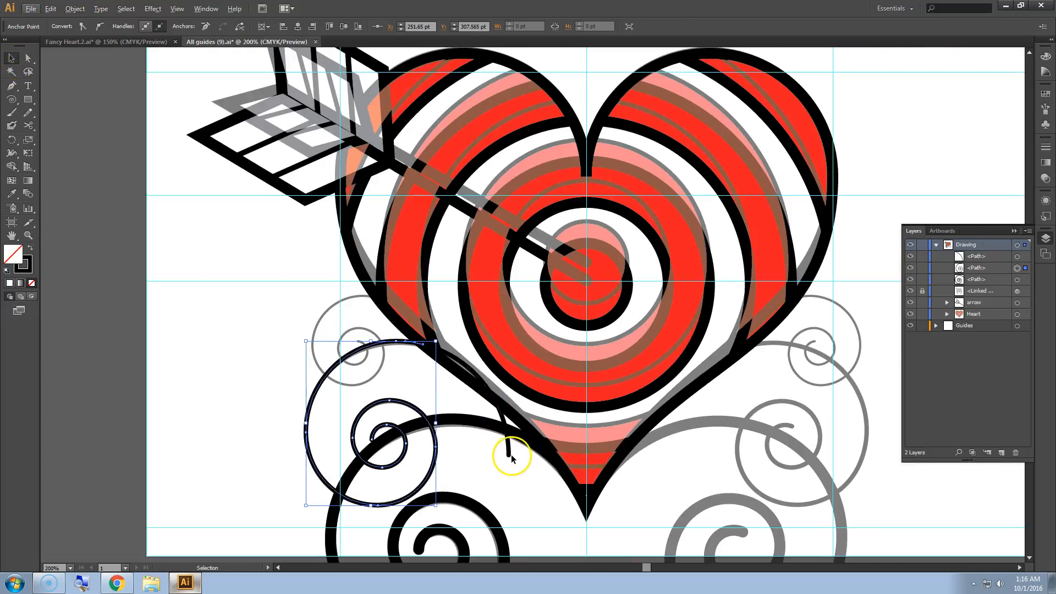
{"action": "left_click", "coordinate": [507, 448]}
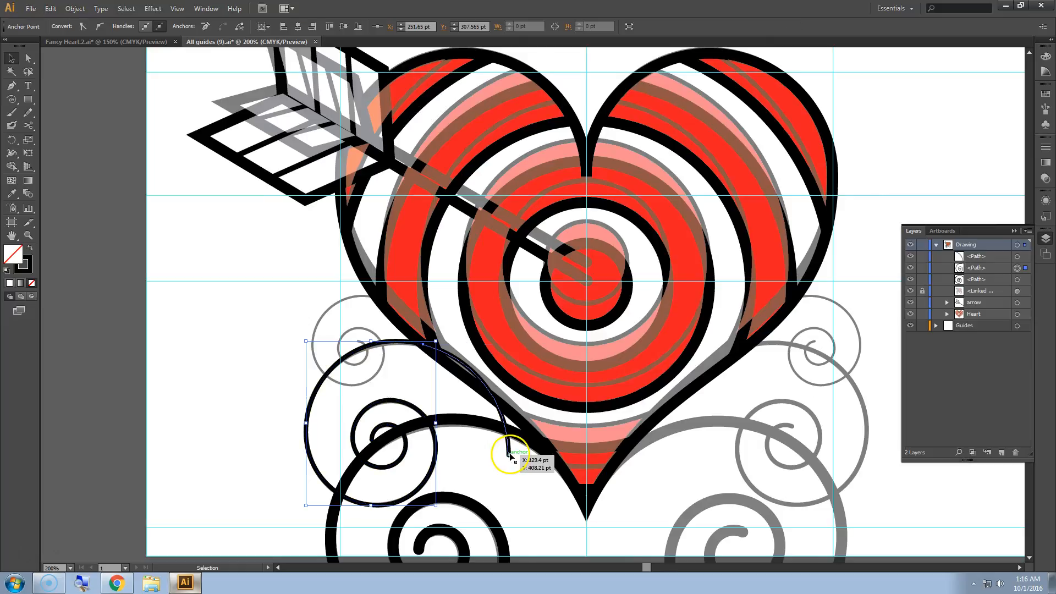
{"action": "key", "text": "Delete"}
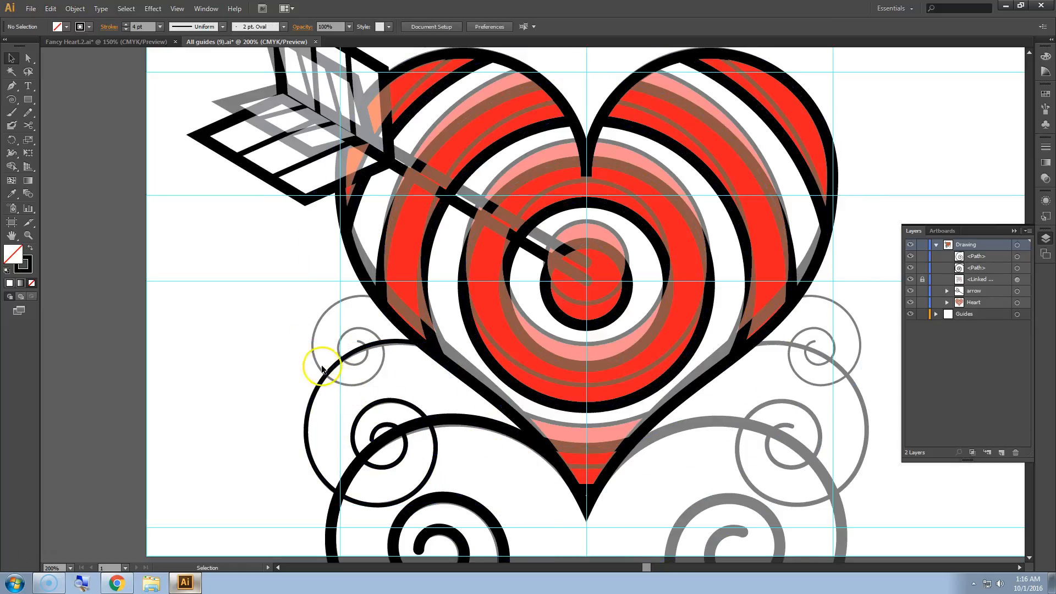
Create another spiral with 80 pt radius, 80% decay and 10 segments left of the heart and set its stroke to 2 pt.
{"action": "left_click", "coordinate": [12, 99]}
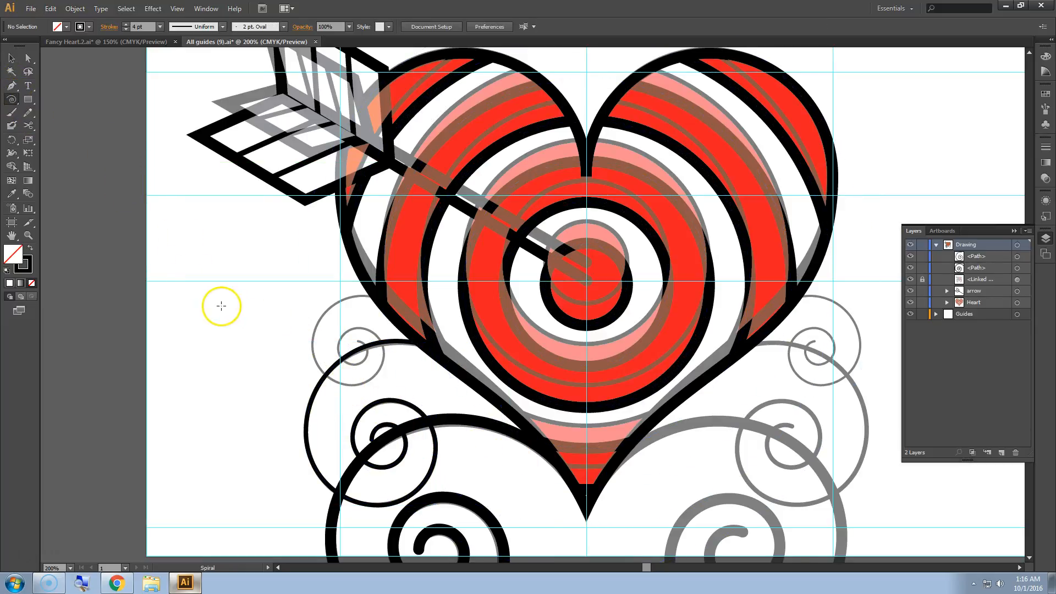
{"action": "left_click", "coordinate": [209, 341]}
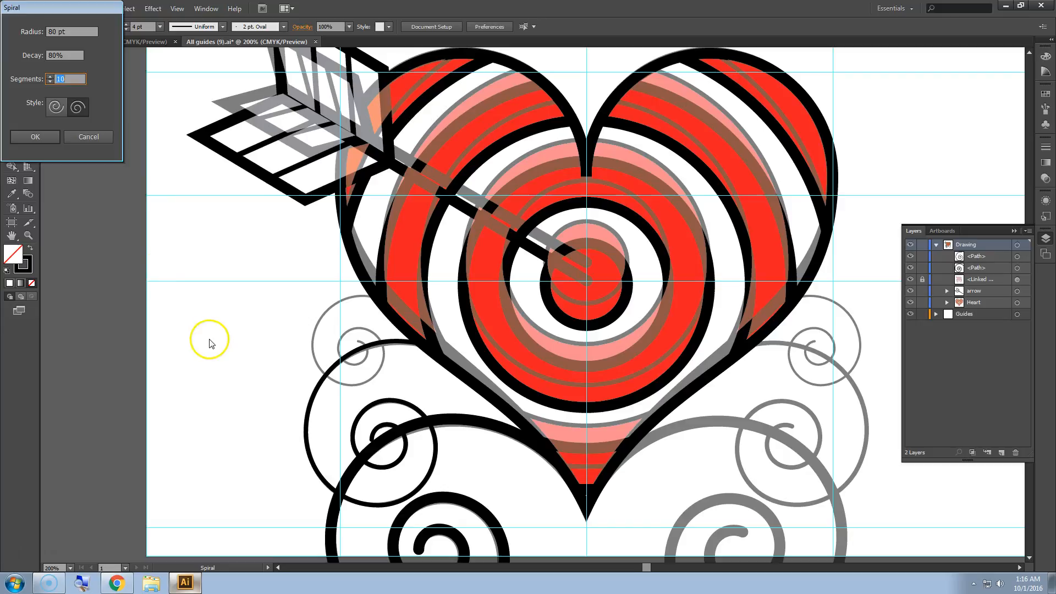
{"action": "left_click", "coordinate": [35, 137]}
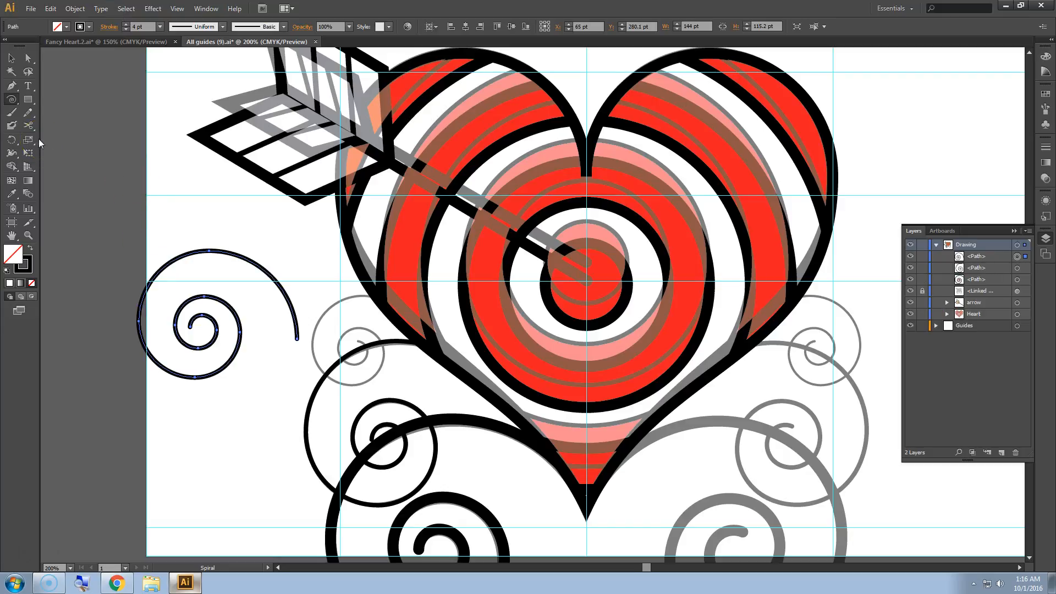
{"action": "left_click", "coordinate": [161, 28]}
{"action": "left_click", "coordinate": [168, 89]}
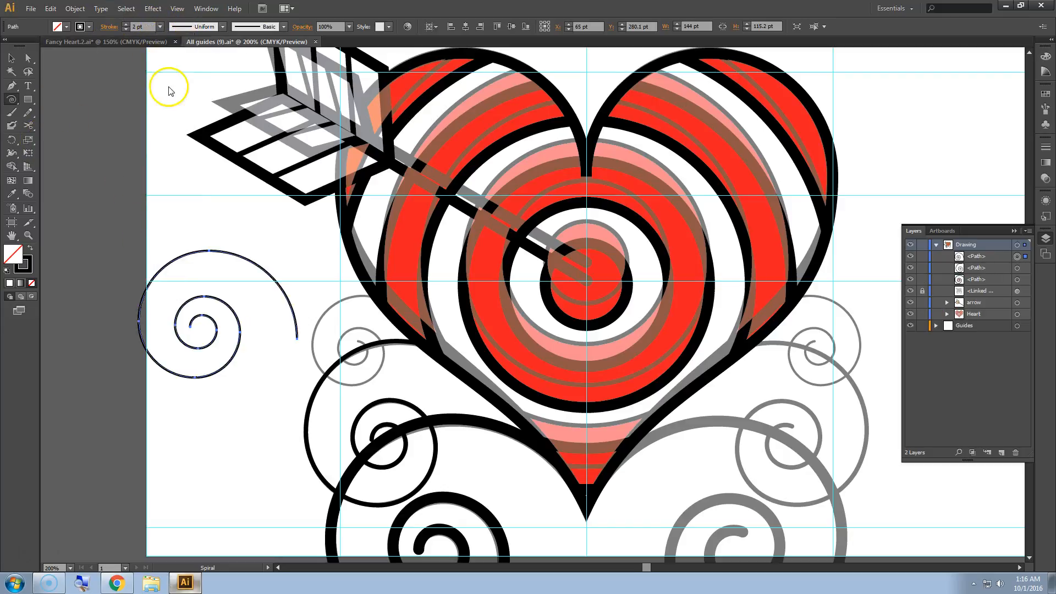
Move the 2 pt spiral onto the reference's small upper-left spiral and resize it to about 102 pt wide and 82 pt high.
{"action": "left_click", "coordinate": [14, 59]}
{"action": "left_click_drag", "start_coordinate": [212, 322], "coordinate": [361, 341]}
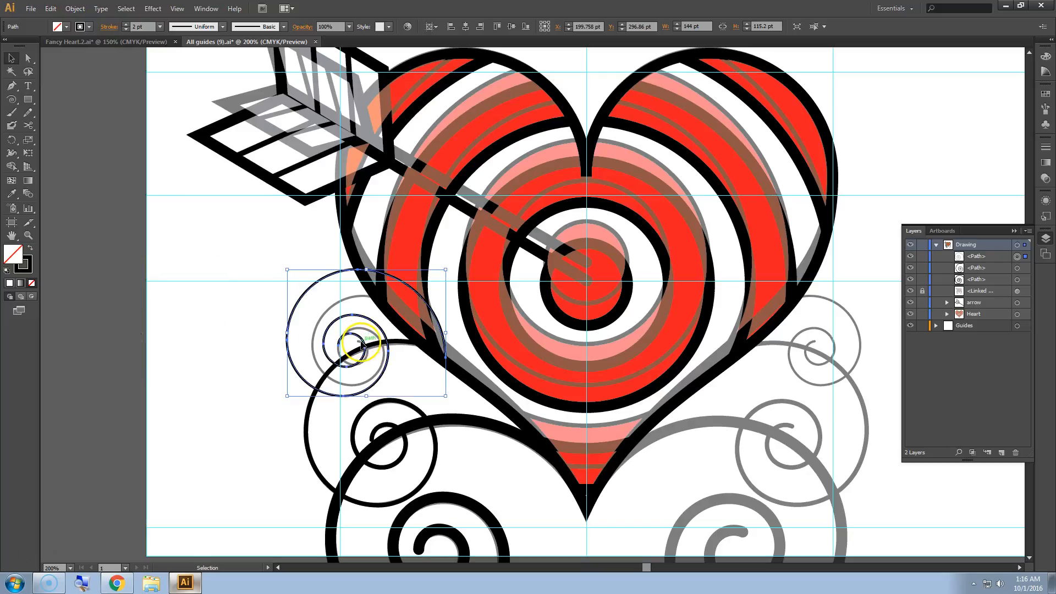
{"action": "scroll", "coordinate": [368, 344], "scroll_direction": "up", "scroll_amount": 3}
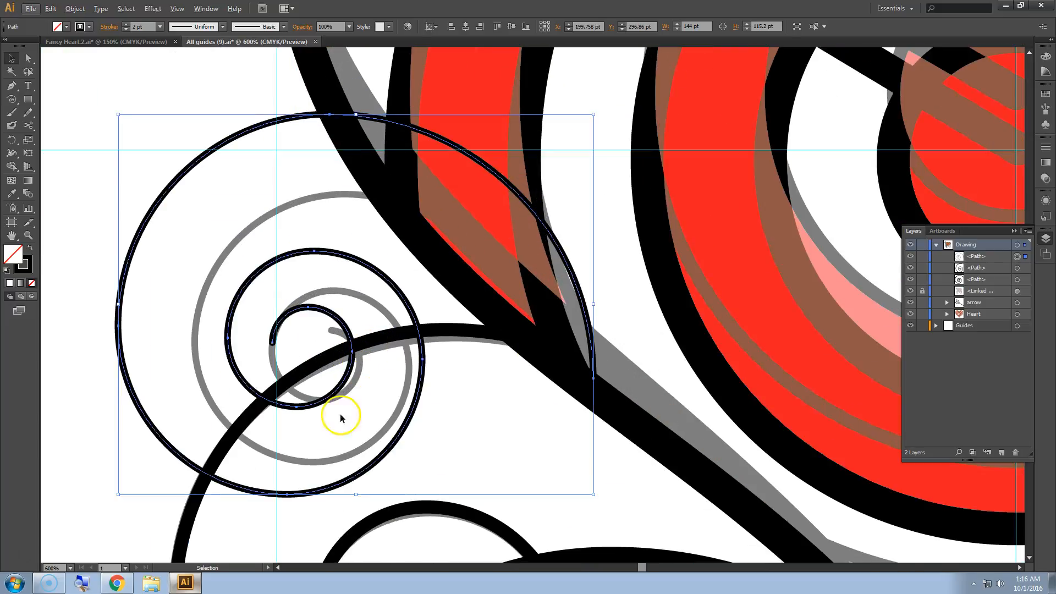
{"action": "left_click_drag", "start_coordinate": [355, 495], "coordinate": [356, 465]}
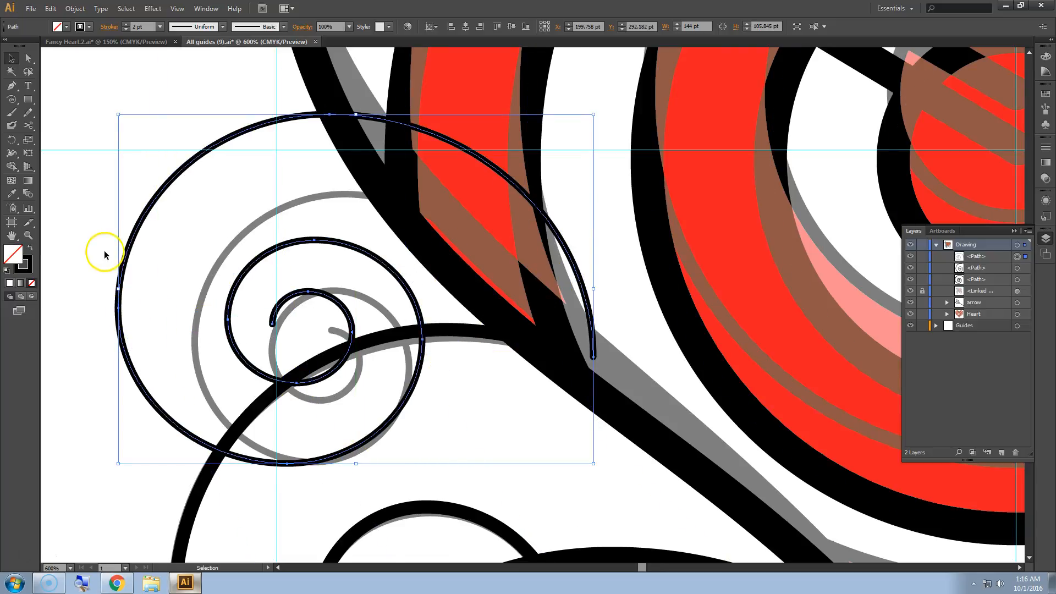
{"action": "left_click_drag", "start_coordinate": [119, 287], "coordinate": [194, 289]}
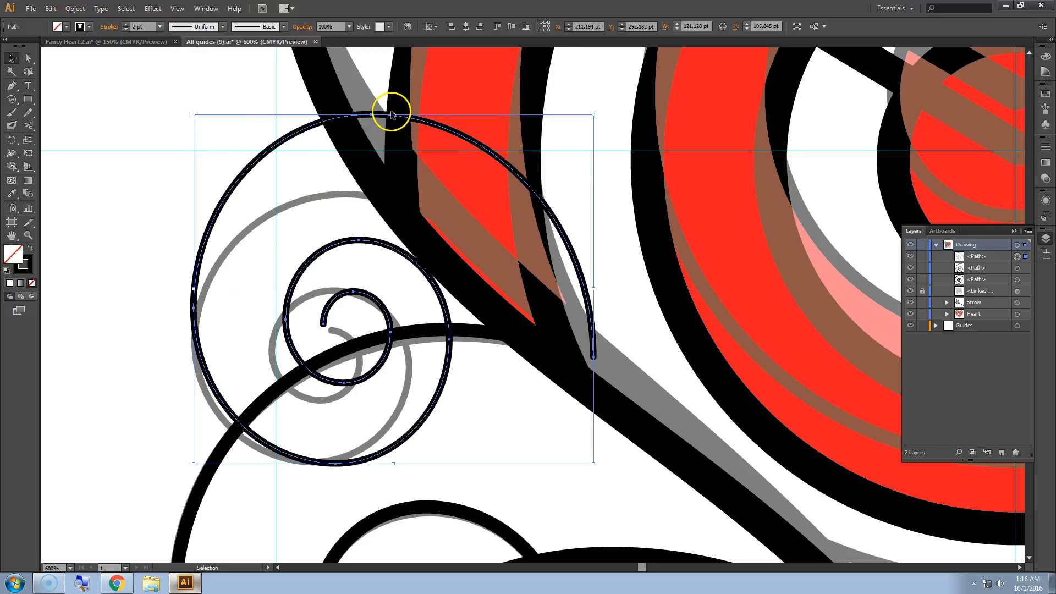
{"action": "left_click_drag", "start_coordinate": [393, 116], "coordinate": [385, 195]}
{"action": "left_click_drag", "start_coordinate": [593, 328], "coordinate": [528, 330]}
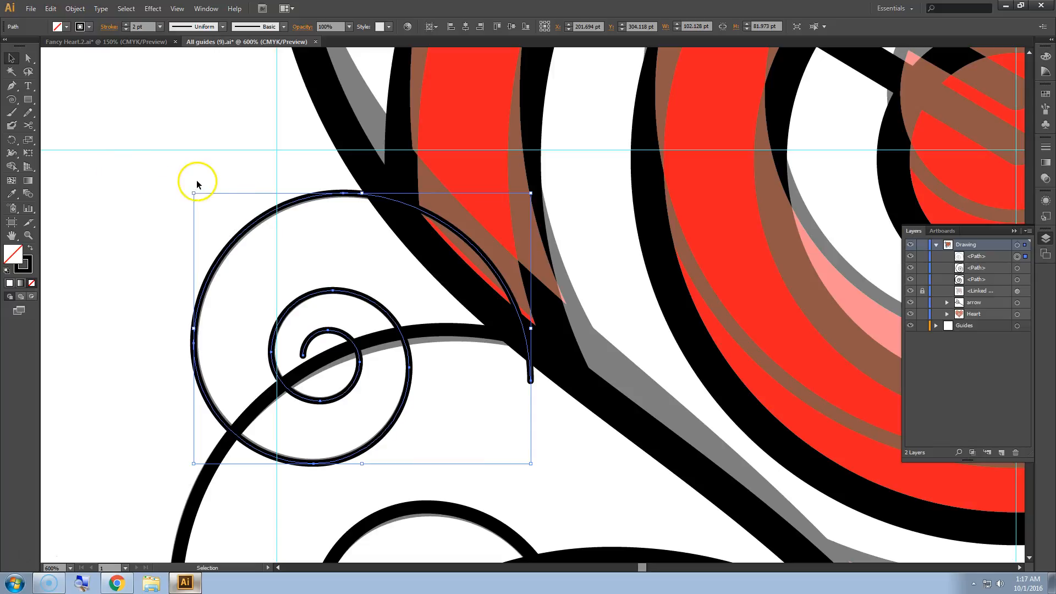
Add the heart outline to the selection and cut the small upper-left spiral with Scissors where it meets the heart's left edge.
{"action": "left_click", "coordinate": [343, 126], "text": "shift"}
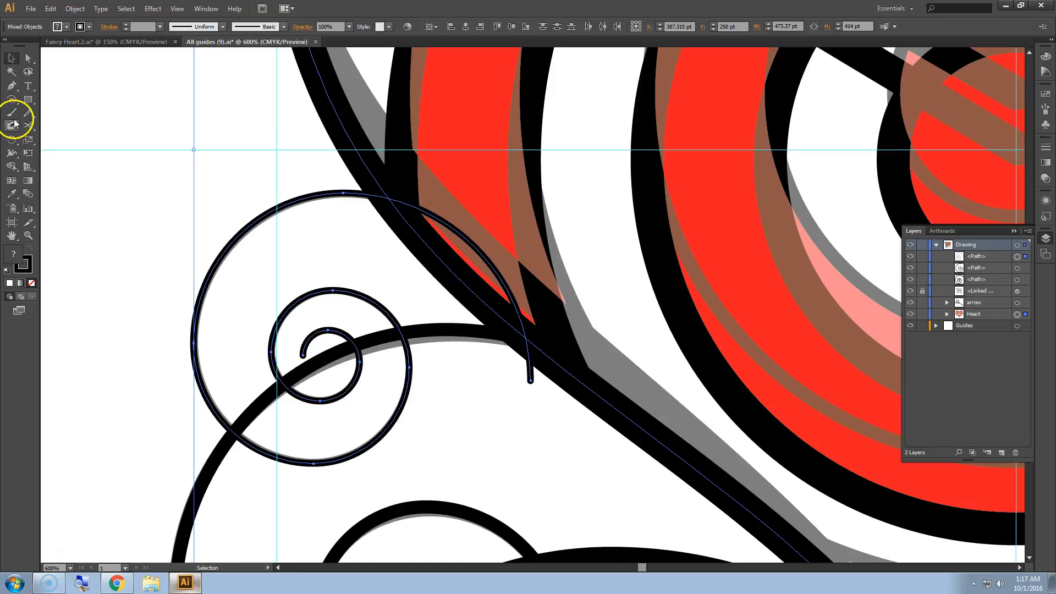
{"action": "left_click", "coordinate": [28, 126]}
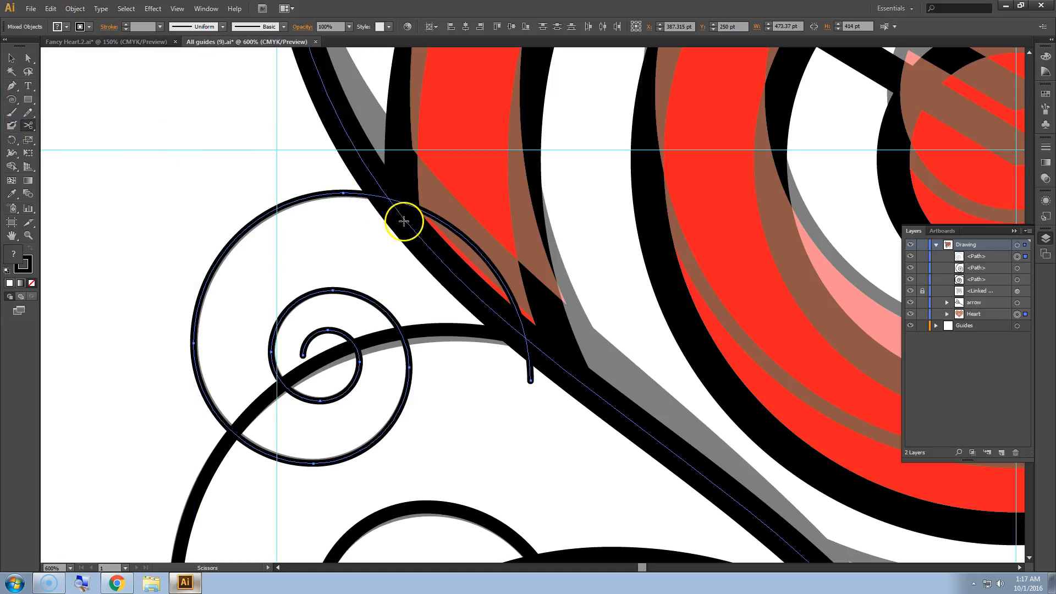
{"action": "left_click", "coordinate": [390, 197]}
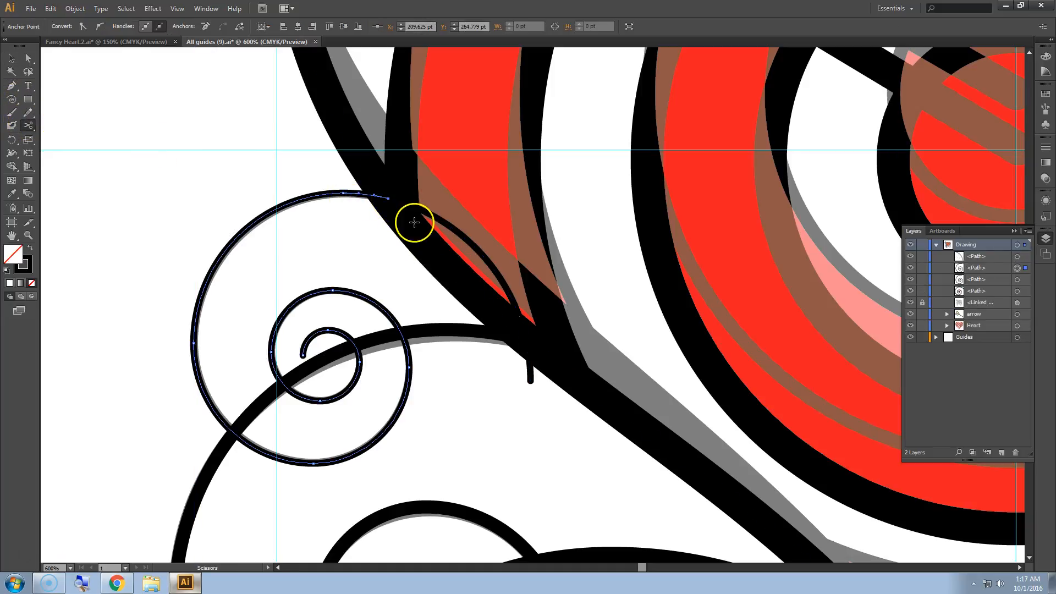
Delete the cut-off tail of the small upper-left spiral that lies over the heart.
{"action": "left_click", "coordinate": [12, 59]}
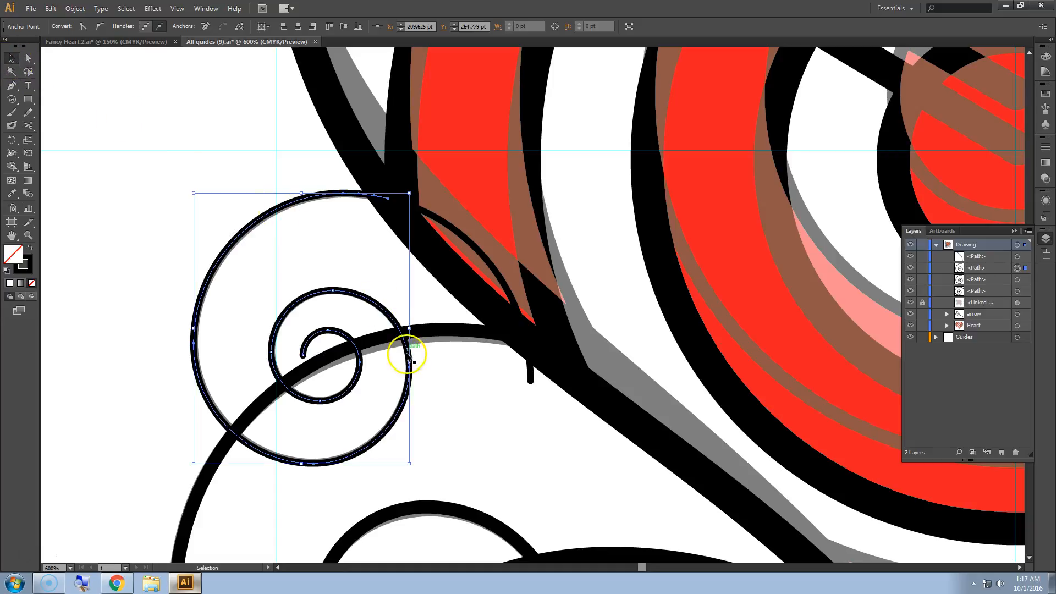
{"action": "left_click", "coordinate": [530, 379]}
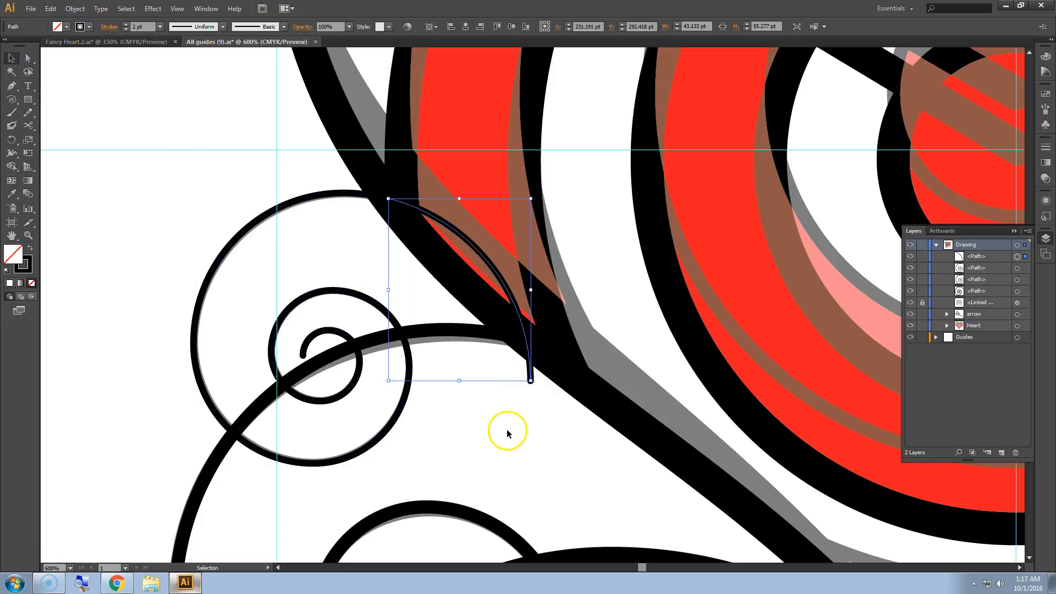
{"action": "key", "text": "Delete"}
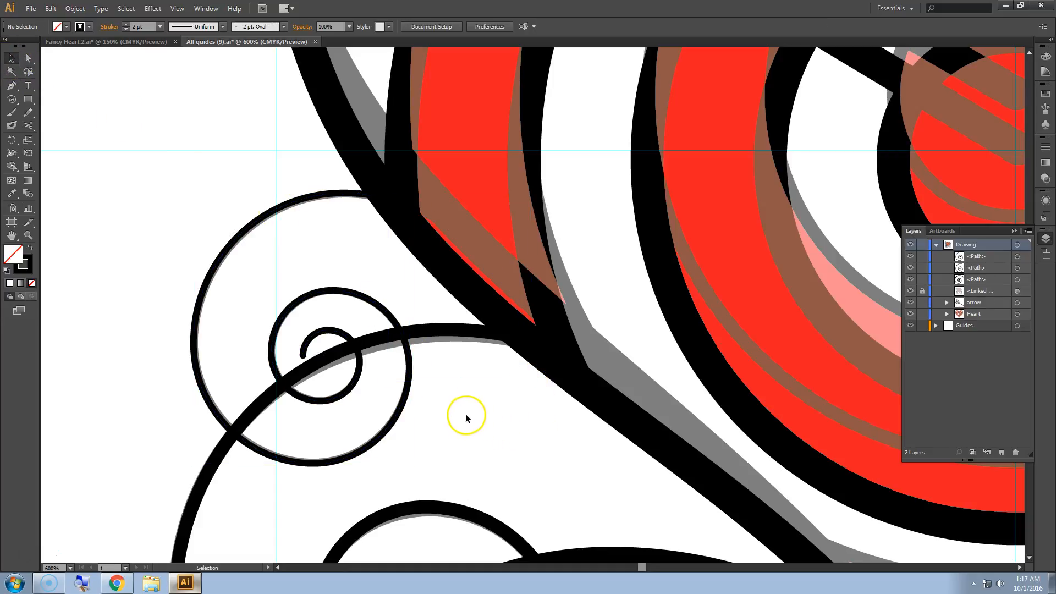
{"action": "key", "text": "ctrl+1"}
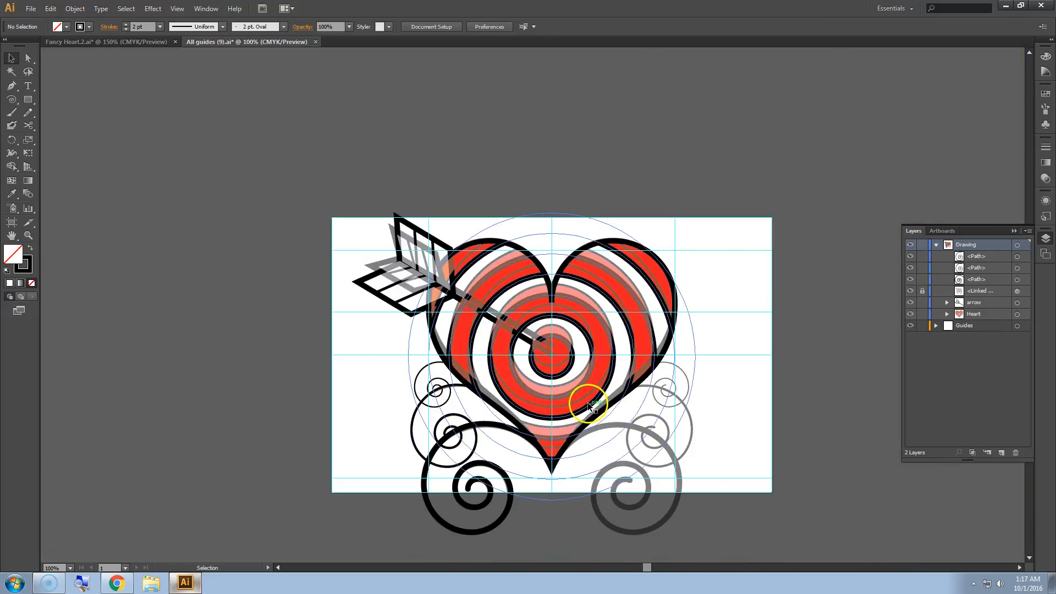
{"action": "scroll", "coordinate": [588, 406], "scroll_direction": "up", "scroll_amount": 1}
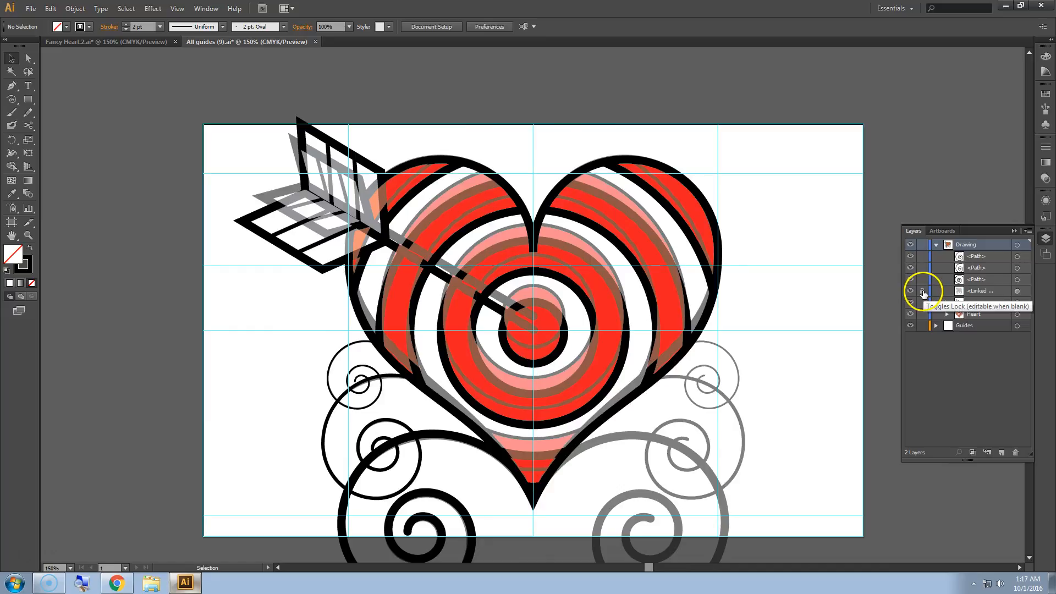
Unlock the linked Heart.pdf reference image in the Drawing layer and delete it.
{"action": "left_click", "coordinate": [923, 293]}
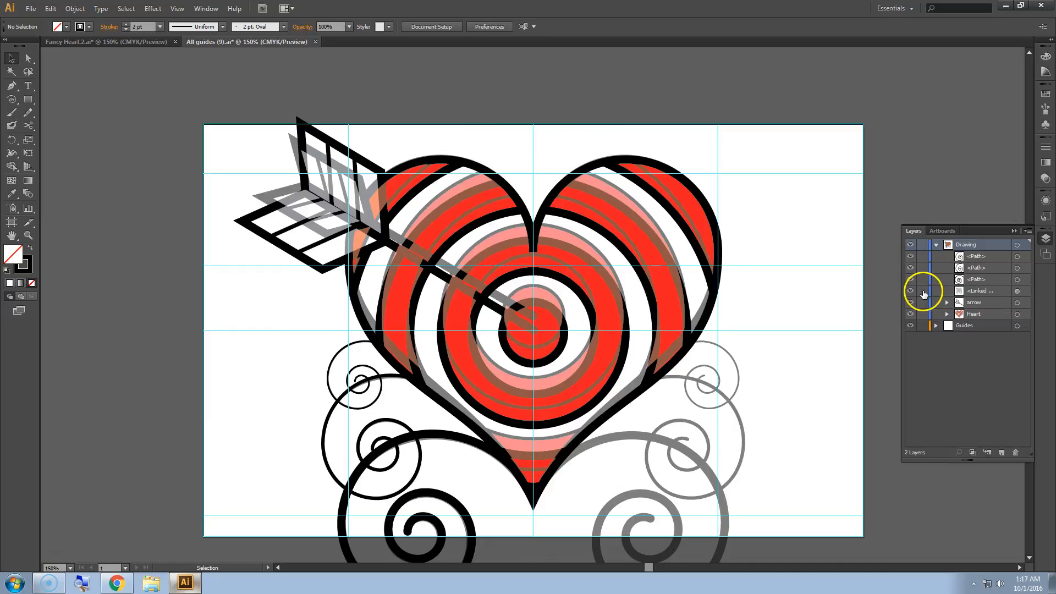
{"action": "left_click", "coordinate": [1017, 291]}
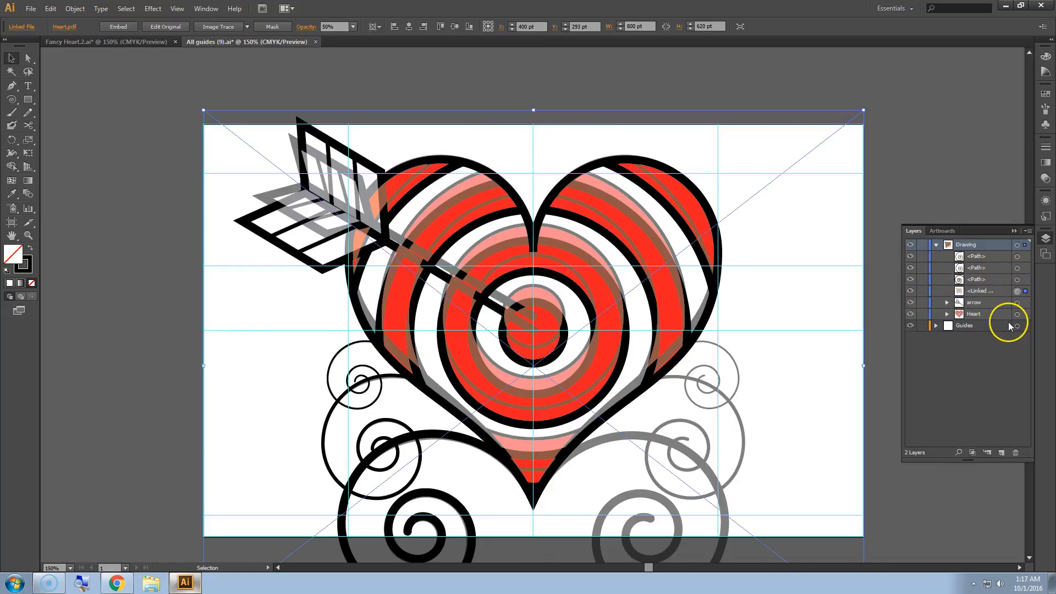
{"action": "key", "text": "Delete"}
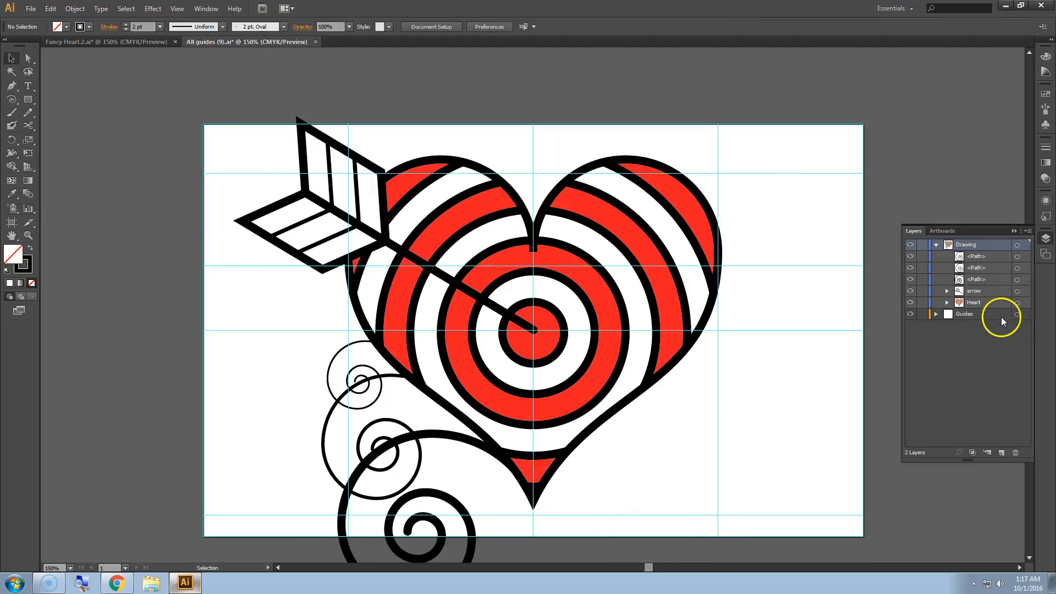
Group the three spirals on the heart's left side.
{"action": "scroll", "coordinate": [558, 305], "scroll_direction": "down", "scroll_amount": 4}
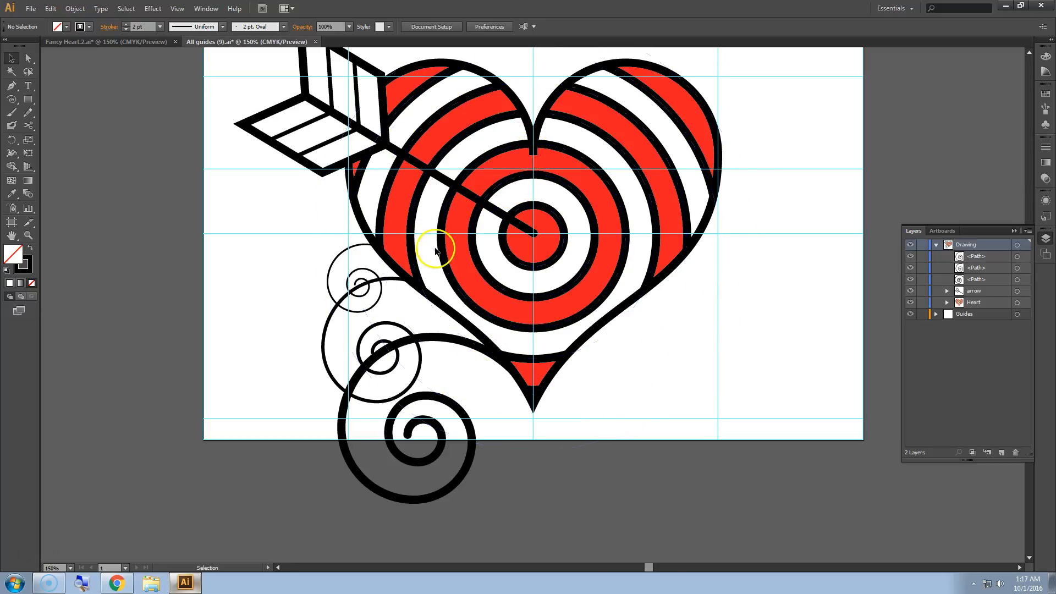
{"action": "left_click", "coordinate": [431, 398]}
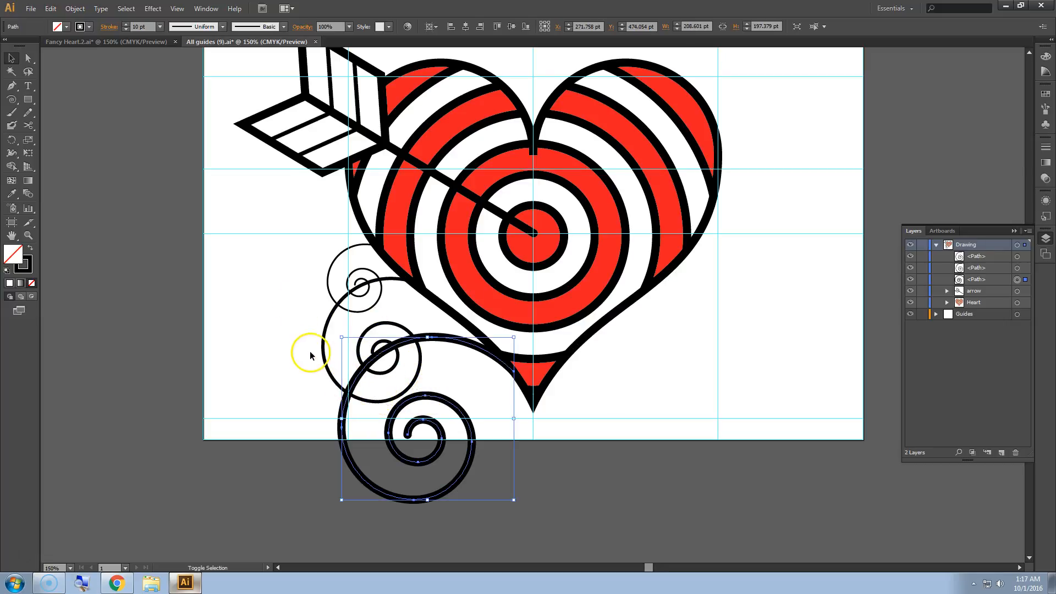
{"action": "left_click", "coordinate": [326, 336], "text": "shift"}
{"action": "left_click", "coordinate": [330, 257], "text": "shift"}
{"action": "right_click", "coordinate": [334, 382]}
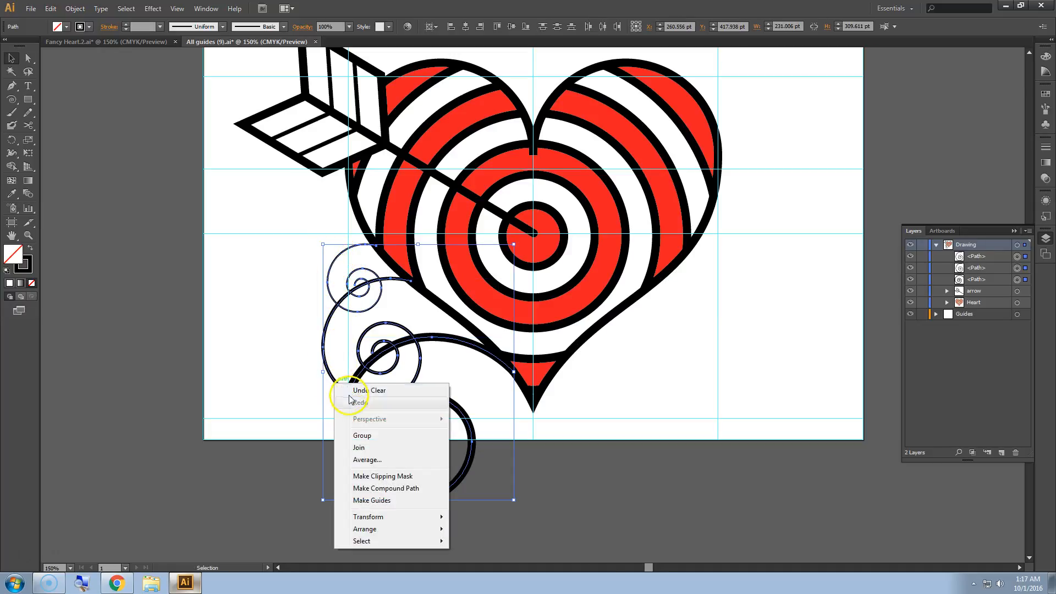
{"action": "left_click", "coordinate": [362, 435]}
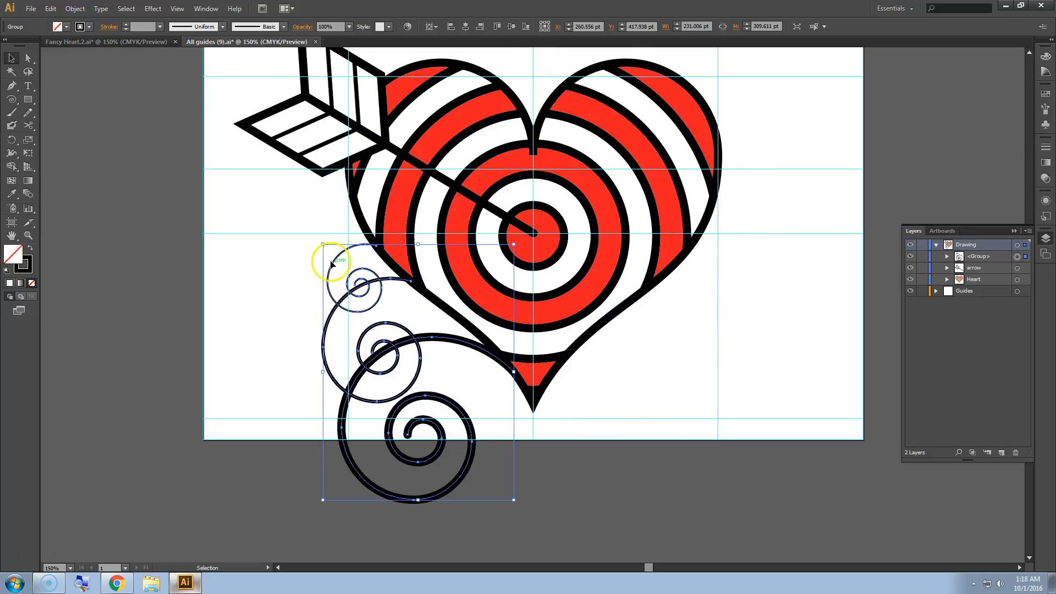
Reflect a copy of the spiral group across the vertical axis at the center guide, placing it on the heart's right side.
{"action": "left_click_drag", "start_coordinate": [11, 140], "coordinate": [52, 151]}
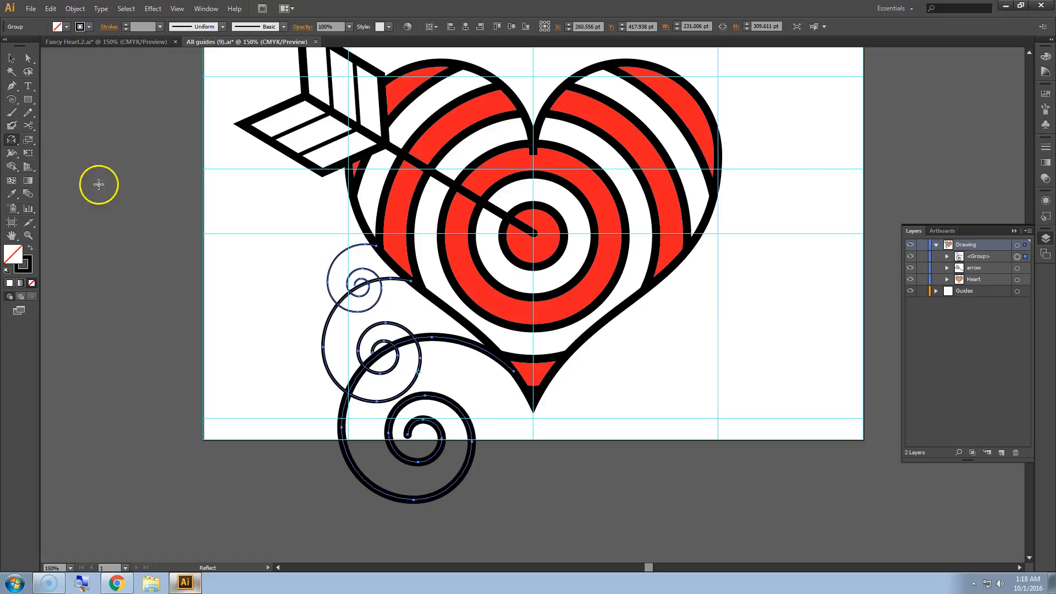
{"action": "left_click", "coordinate": [533, 418], "text": "alt"}
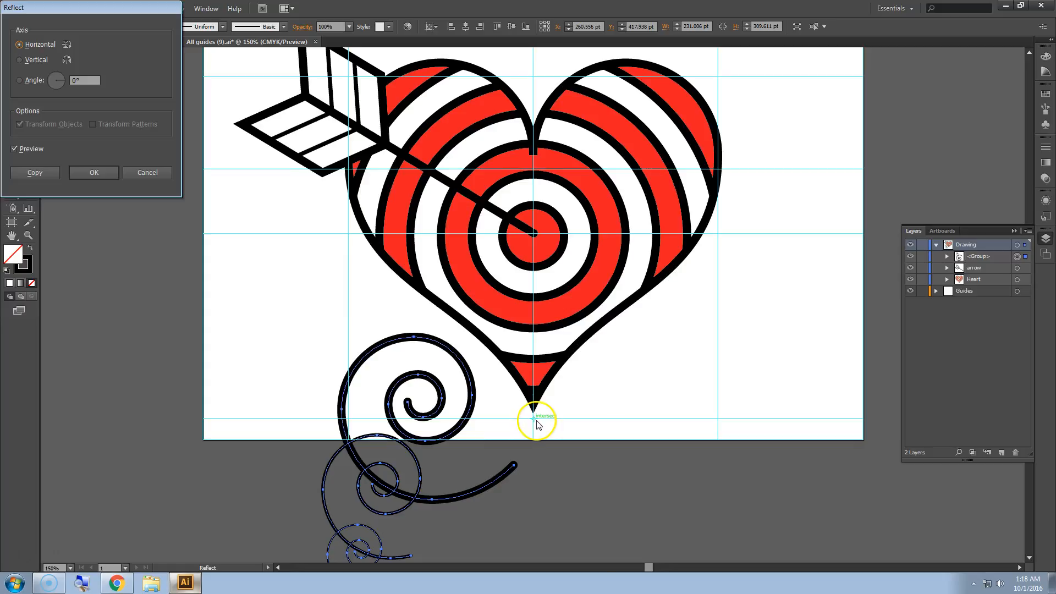
{"action": "left_click", "coordinate": [22, 62]}
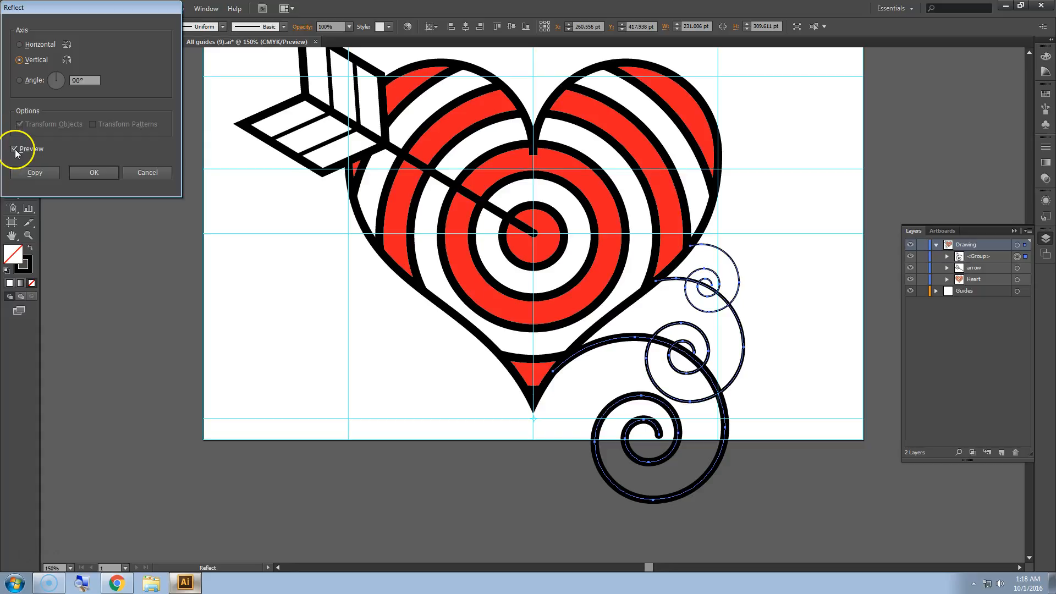
{"action": "left_click", "coordinate": [32, 171]}
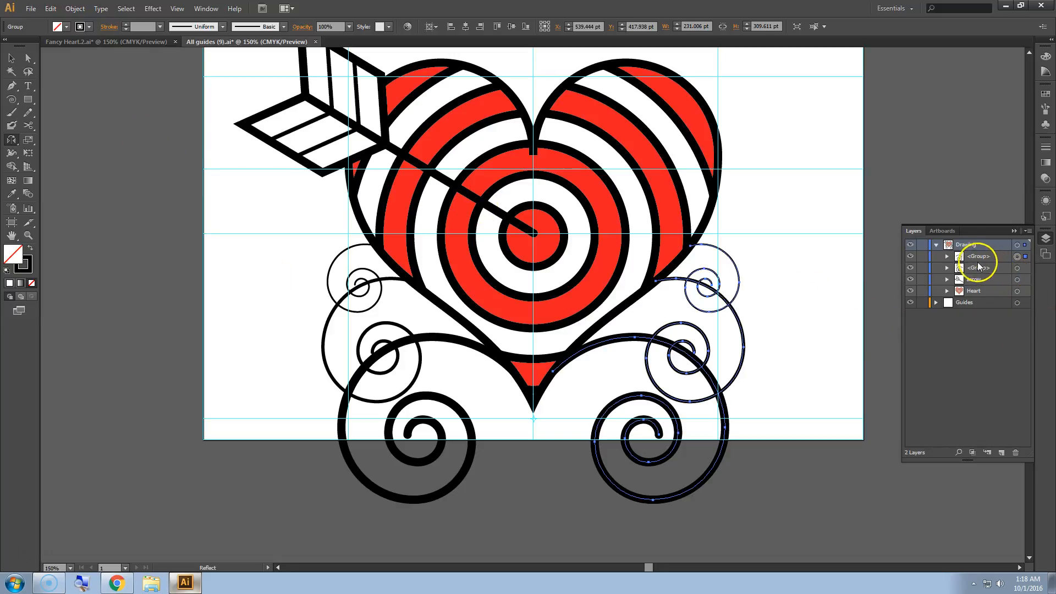
Group the left and right spiral groups together and name the new group "spiral".
{"action": "left_click", "coordinate": [1019, 268], "text": "shift"}
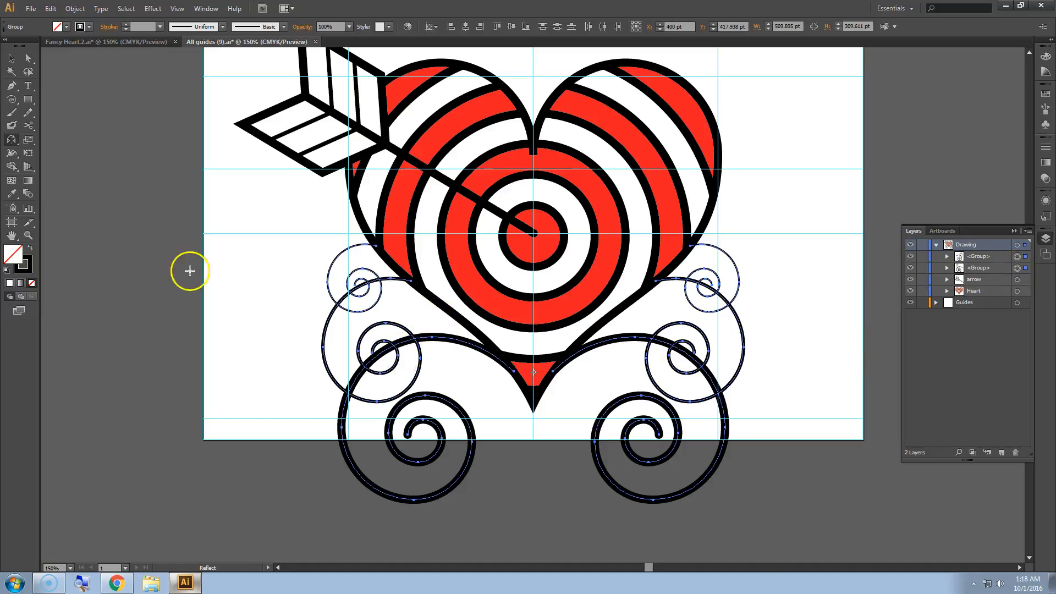
{"action": "right_click", "coordinate": [437, 337]}
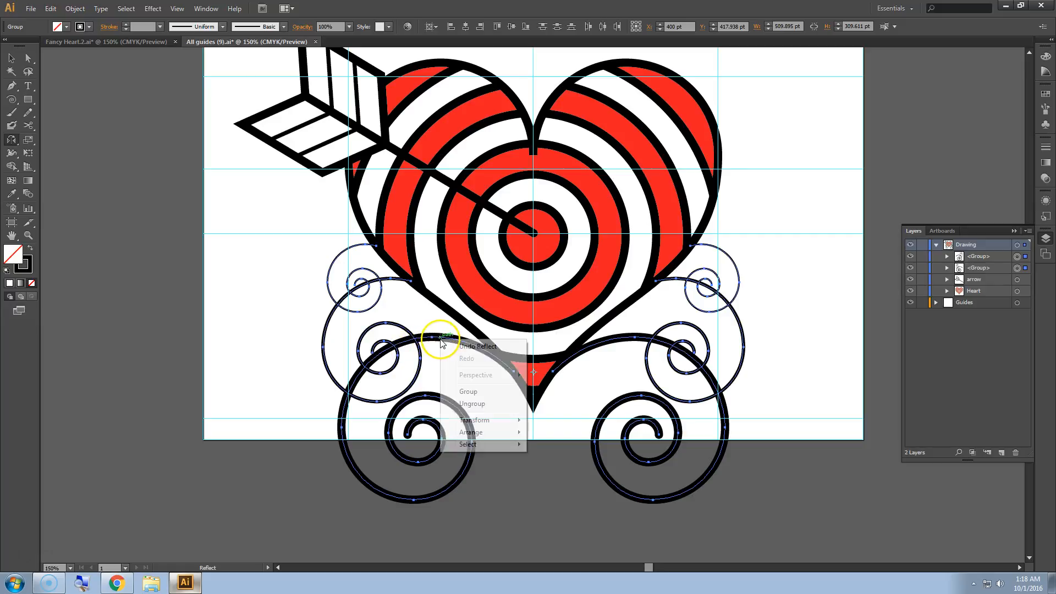
{"action": "left_click", "coordinate": [476, 391]}
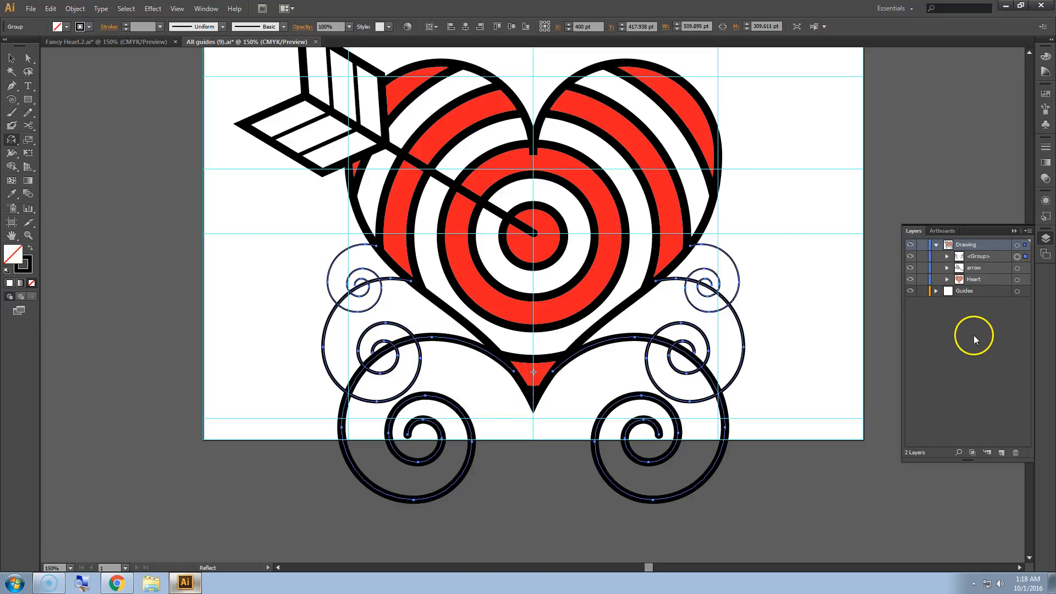
{"action": "left_click", "coordinate": [979, 257]}
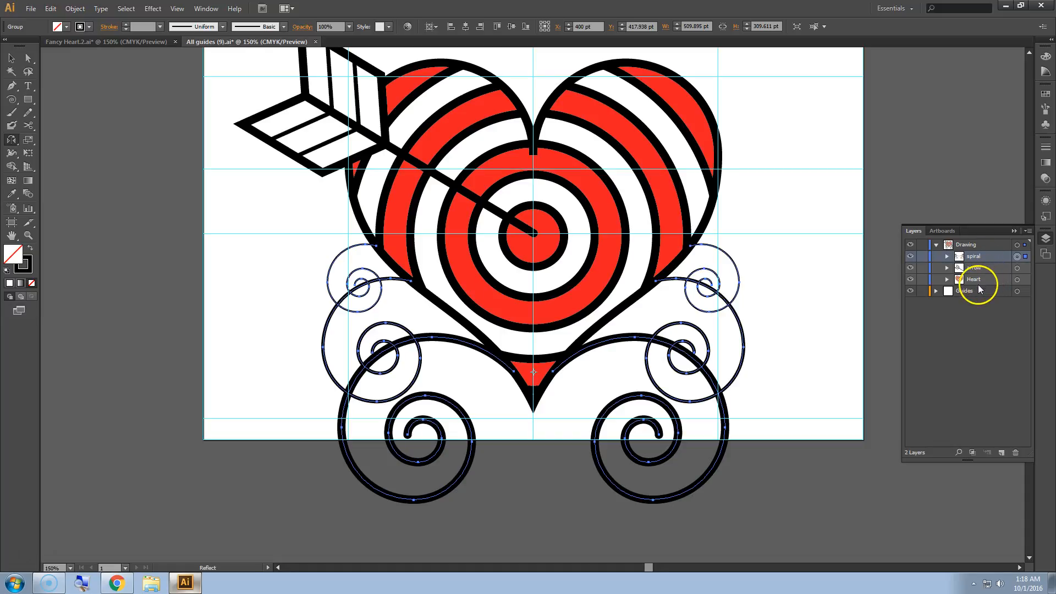
{"action": "scroll", "coordinate": [794, 314], "scroll_direction": "up", "scroll_amount": 2}
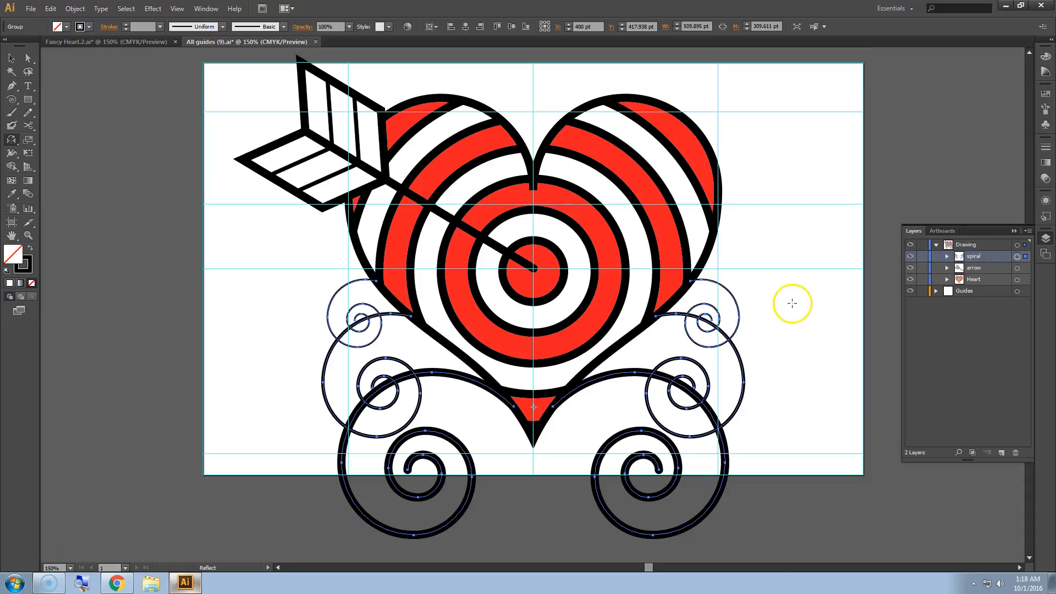